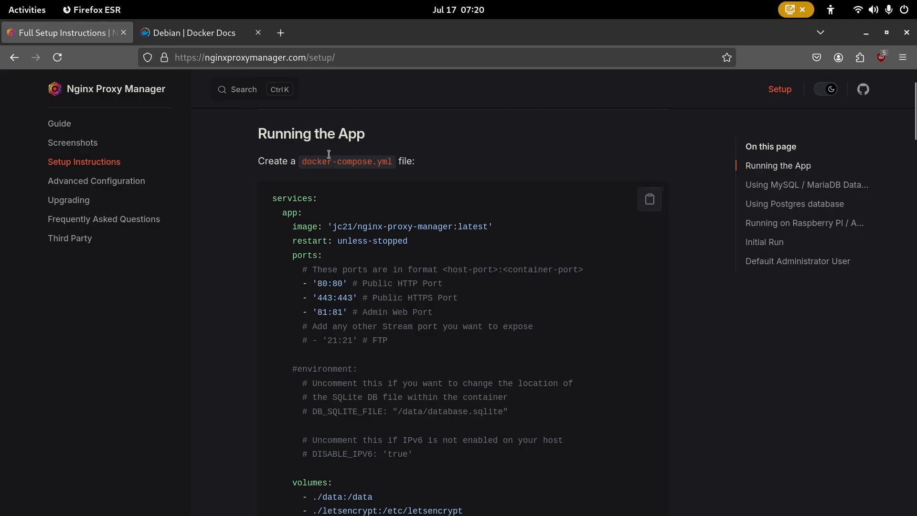
- On the Debian Docker Docs page, copy the GPG key setup commands
left_click(196, 35)
scroll(498, 322, "down", 1)
scroll(498, 321, "down", 1)
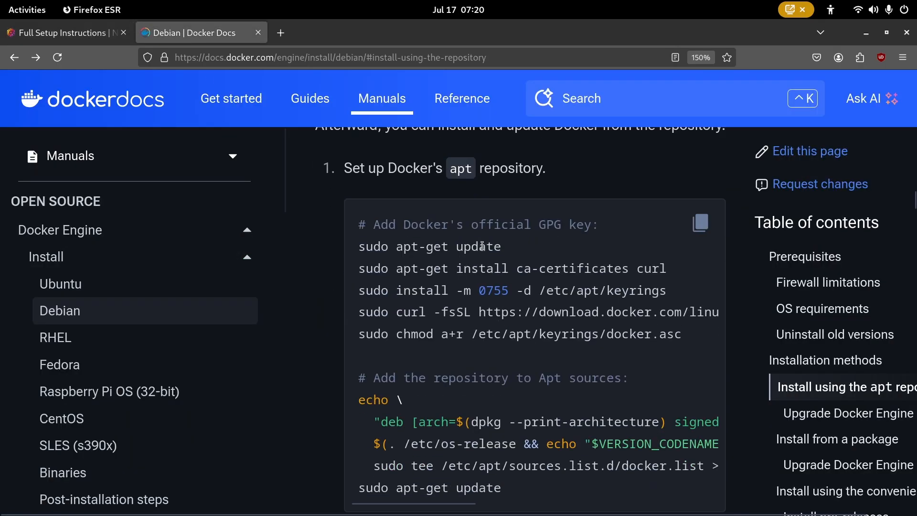
left_click(701, 224)
left_click_drag(363, 247, 679, 335)
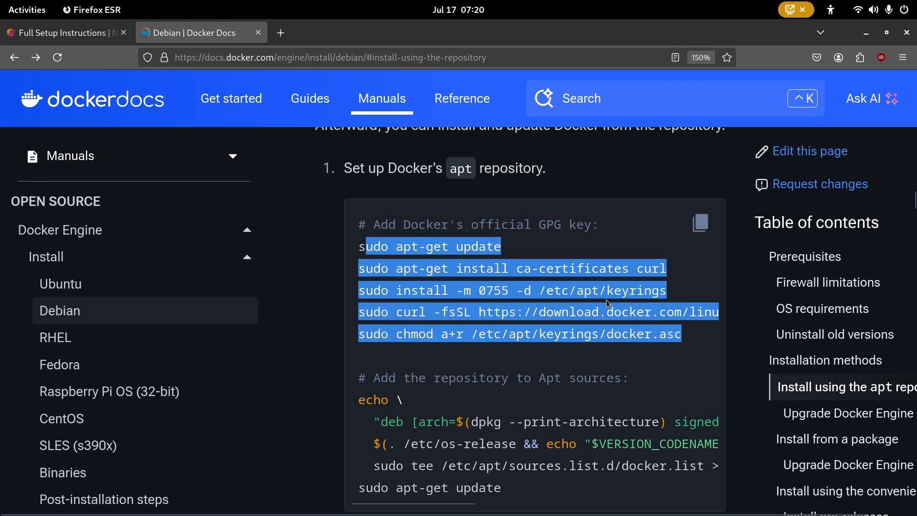
left_click(357, 245)
left_click_drag(359, 249, 710, 341)
left_click(637, 364)
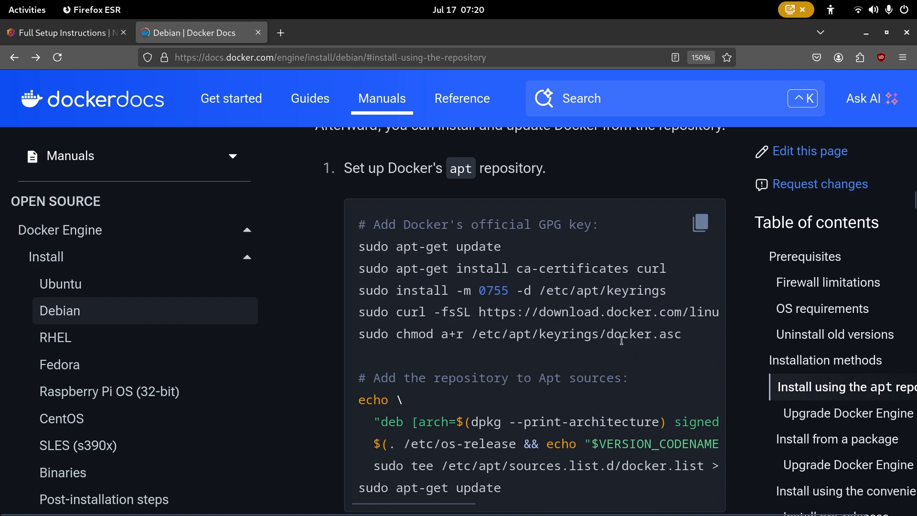
- Select the commands that add the Docker repository to Apt sources and the docker-ce install command
scroll(634, 343, "down", 3)
left_click_drag(532, 367, 344, 263)
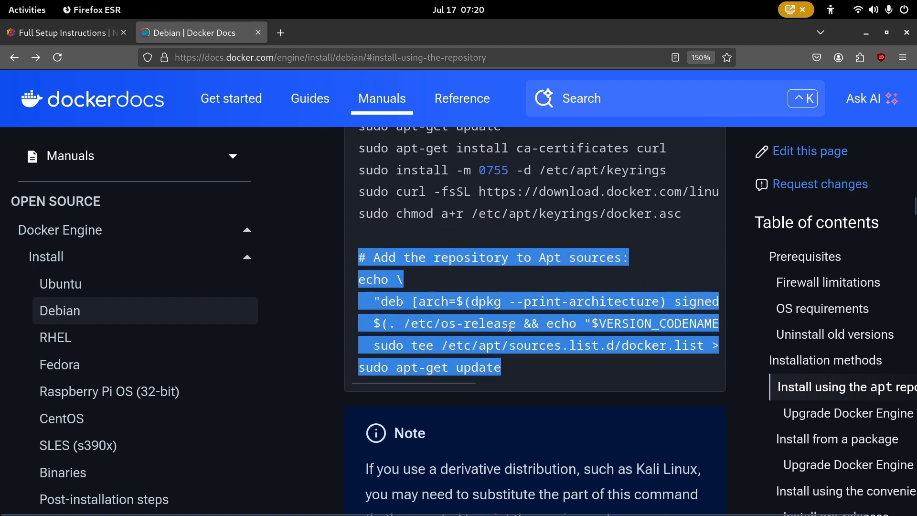
scroll(511, 330, "down", 12)
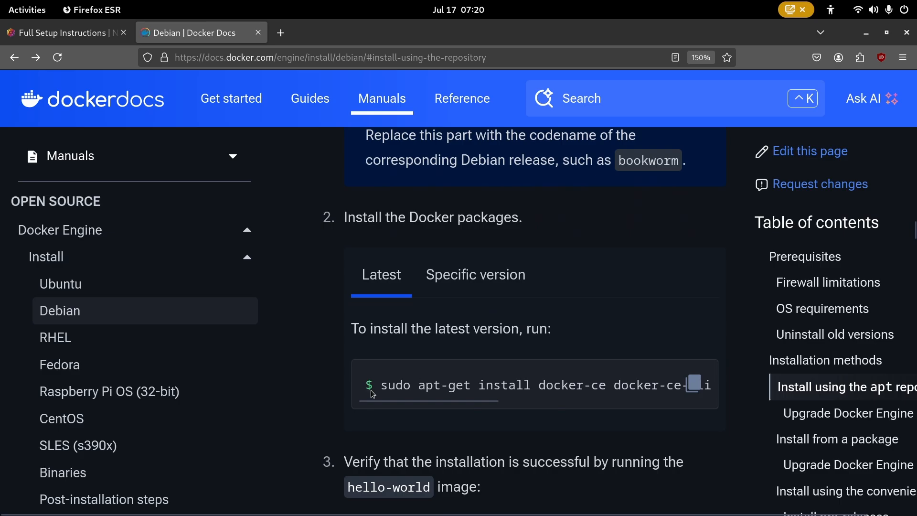
left_click_drag(379, 387, 709, 387)
left_click_drag(585, 401, 291, 413)
left_click(595, 327)
- Bring the root terminal window in front of Firefox
scroll(594, 327, "up", 20)
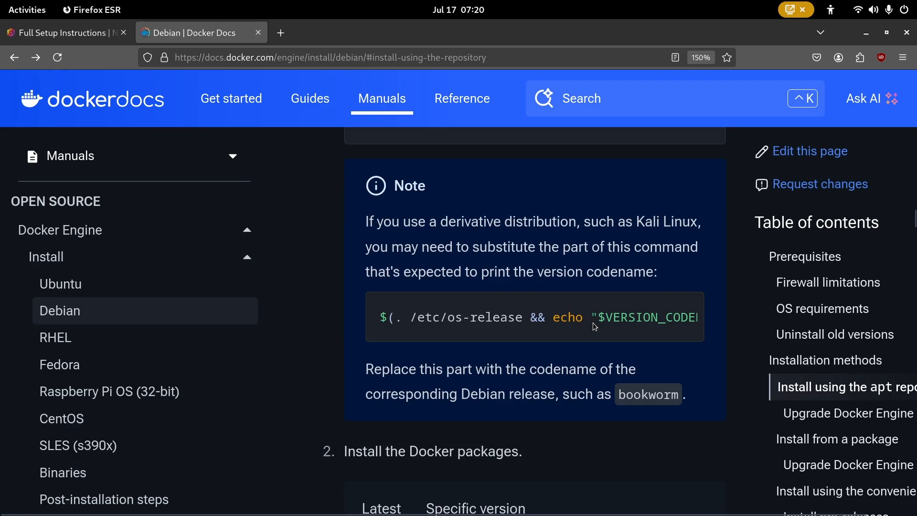
key("alt")
scroll(594, 322, "down", 5)
key("alt+Tab")
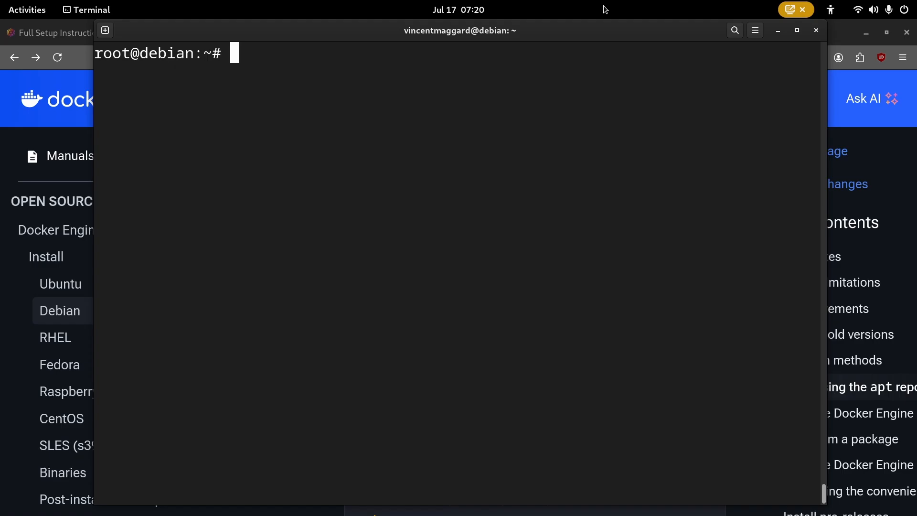
- Create the nginx-test folder with mkdir and cd into it
type("mkdir")
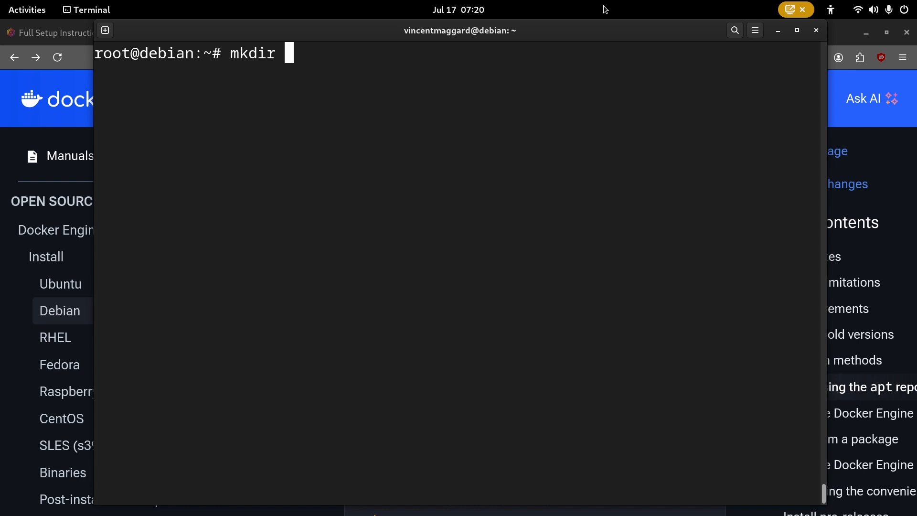
type("nginx-test")
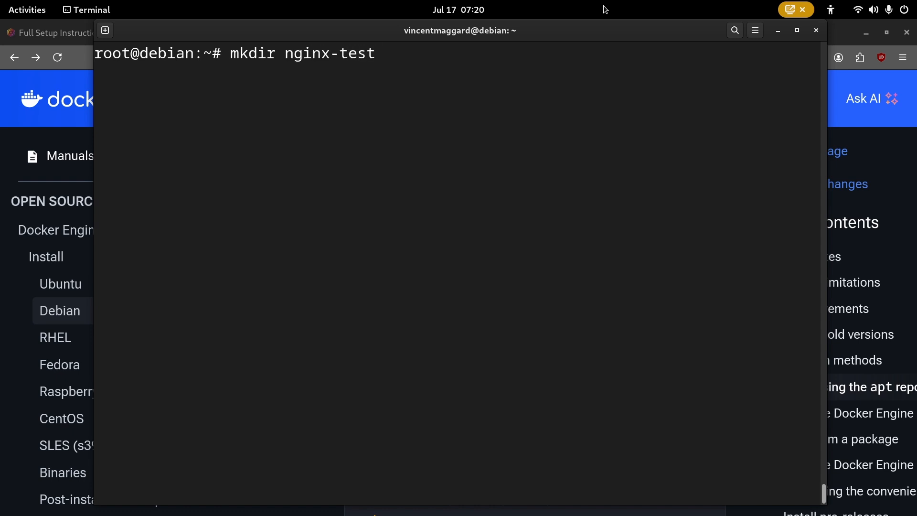
key("Return")
type("cd n")
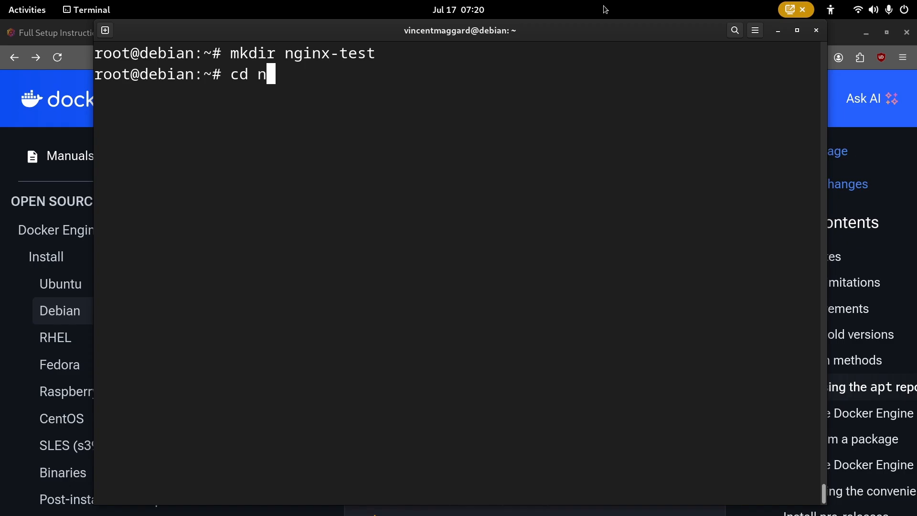
type("ginx-")
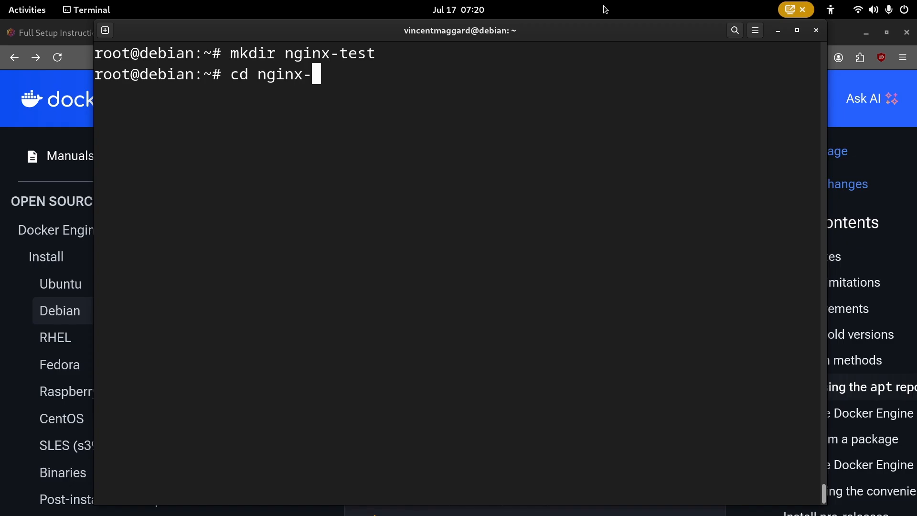
key("Tab")
key("Return")
- List the nginx-test folder to confirm it is empty, then clear the screen
key("ctrl+l")
type("l")
key("Return")
key("ctrl+l")
type("ls")
key("Return")
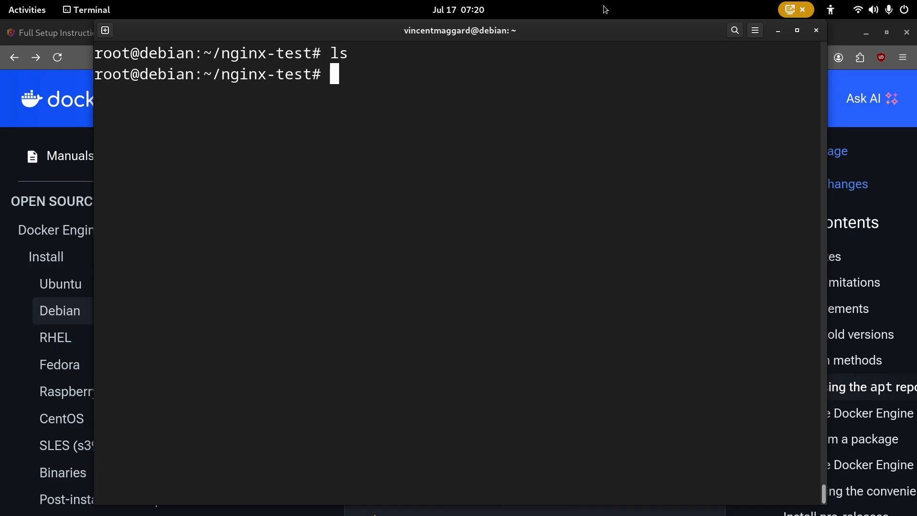
key("ctrl+l")
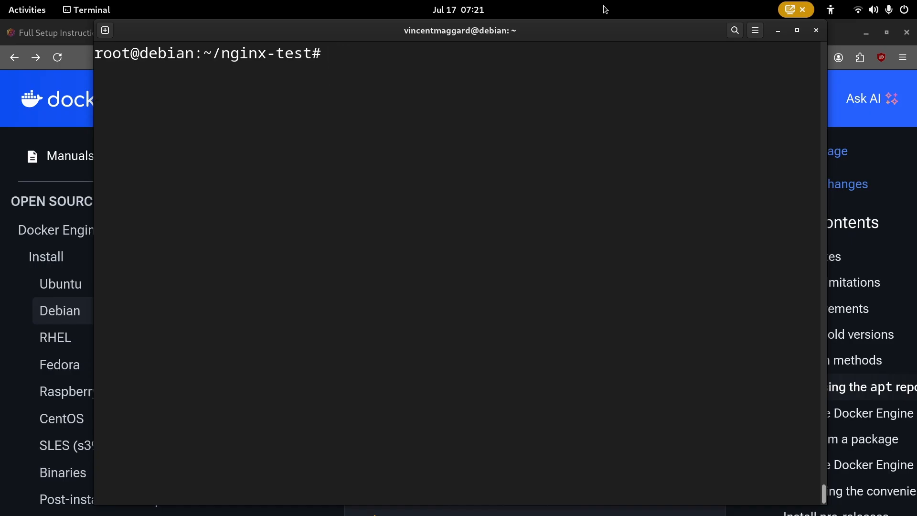
- Copy the docker-compose.yml example from the Nginx Proxy Manager setup page
left_click(52, 48)
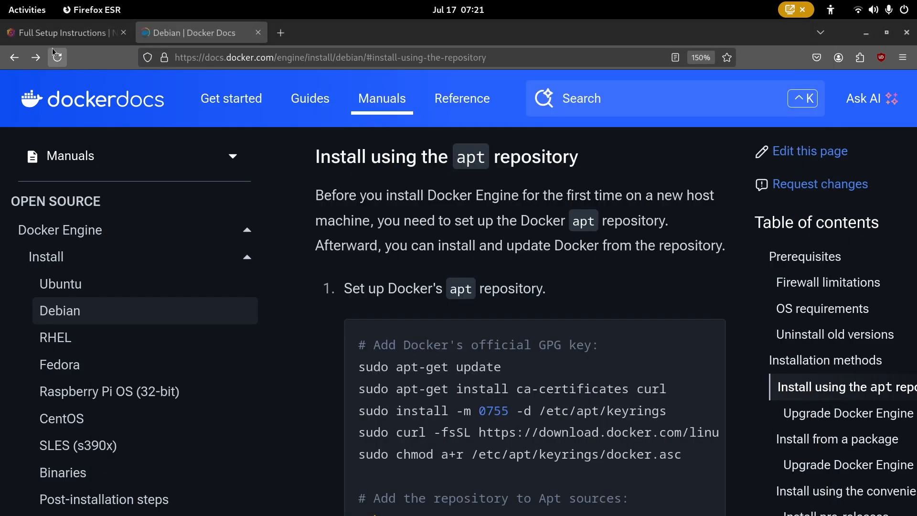
left_click(53, 35)
left_click(647, 197)
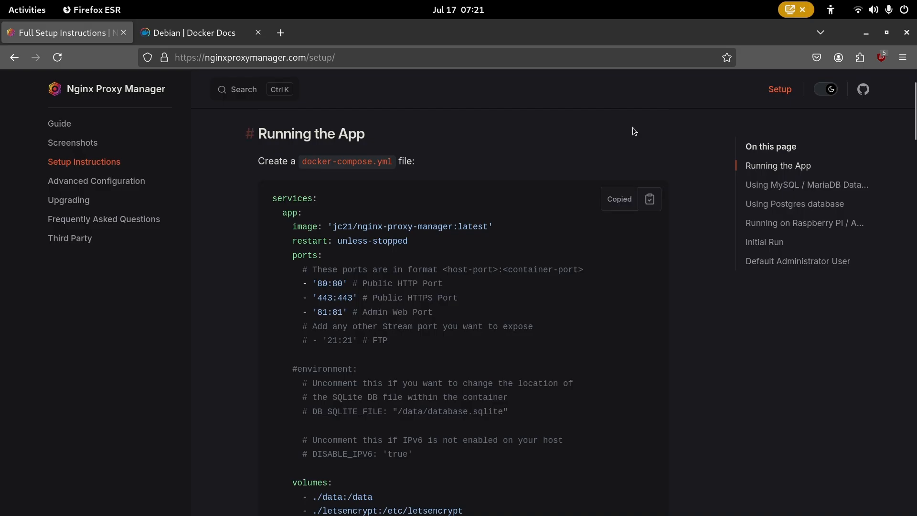
key("alt+Tab")
- Create compose.yml in nano, paste the compose example and save it
type("nan")
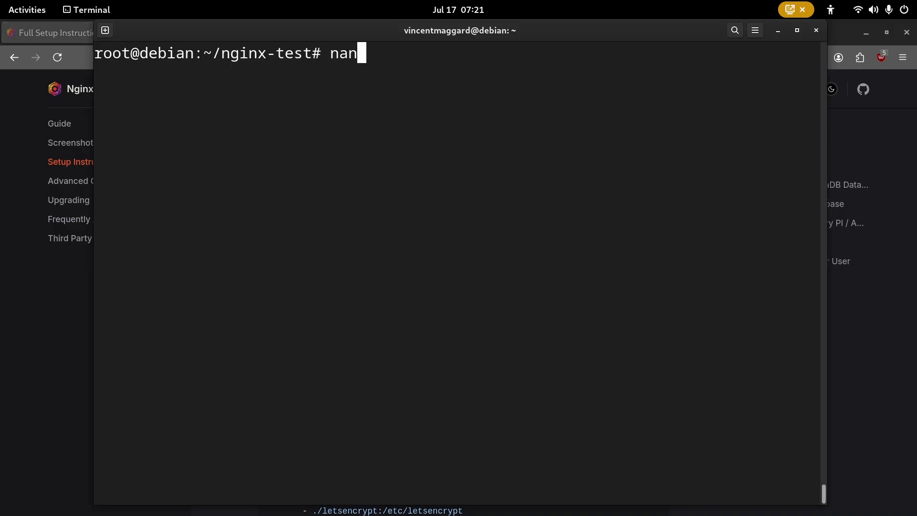
type("o compos")
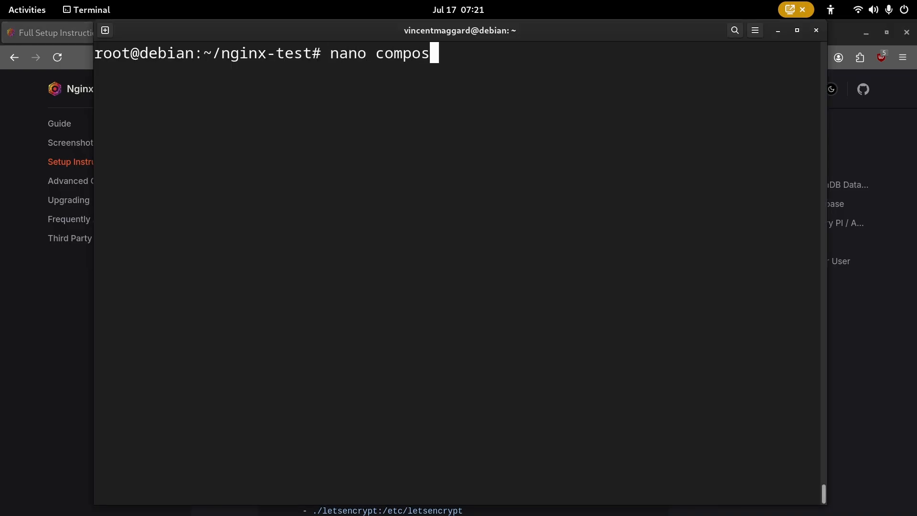
type("e.yml")
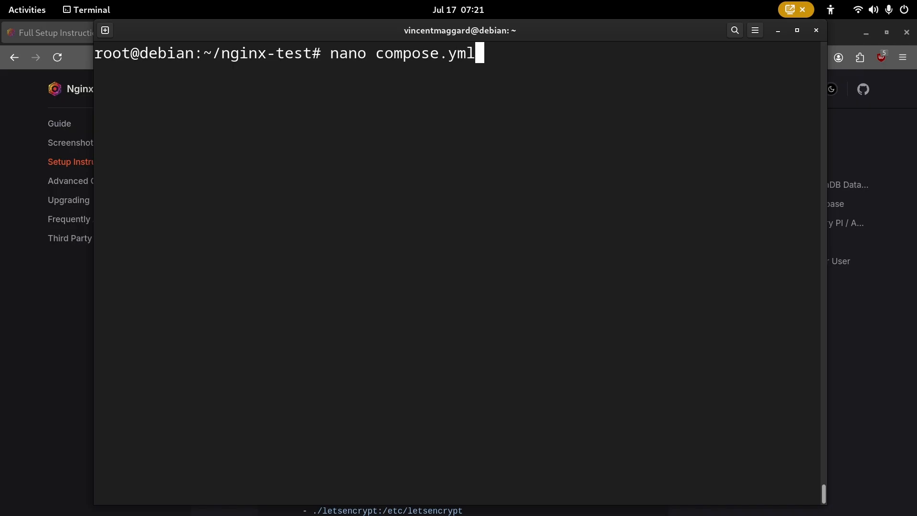
key("Return")
right_click(649, 167)
key("Down")
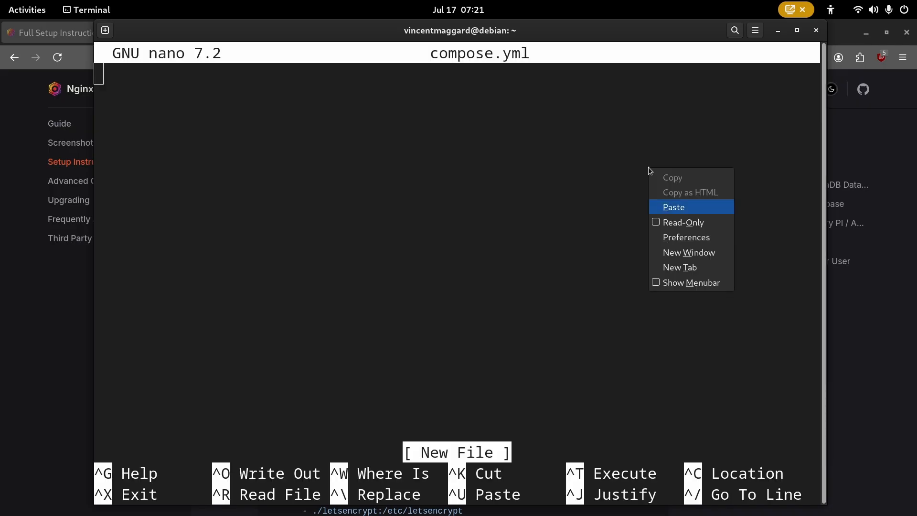
key("Return")
scroll(648, 167, "up", 6)
scroll(648, 167, "up", 2)
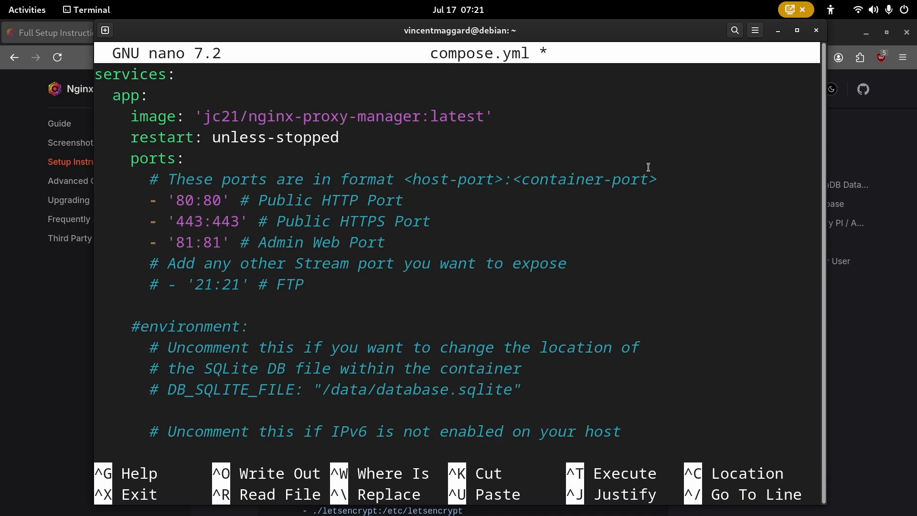
key("ctrl+s")
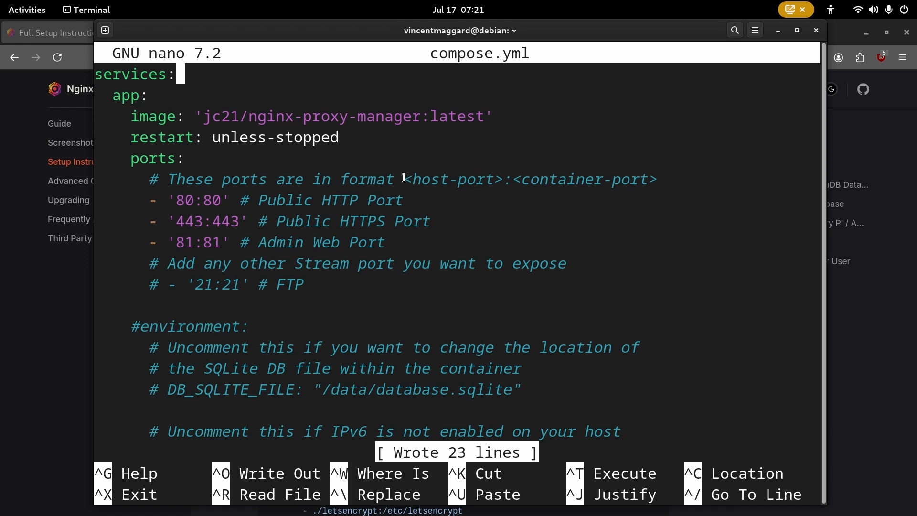
- Check the 80:80, 443:443 and 81:81 port mappings, then exit nano
left_click(437, 204)
left_click_drag(230, 199, 166, 221)
left_click(166, 200)
left_click(244, 221)
left_click(168, 220)
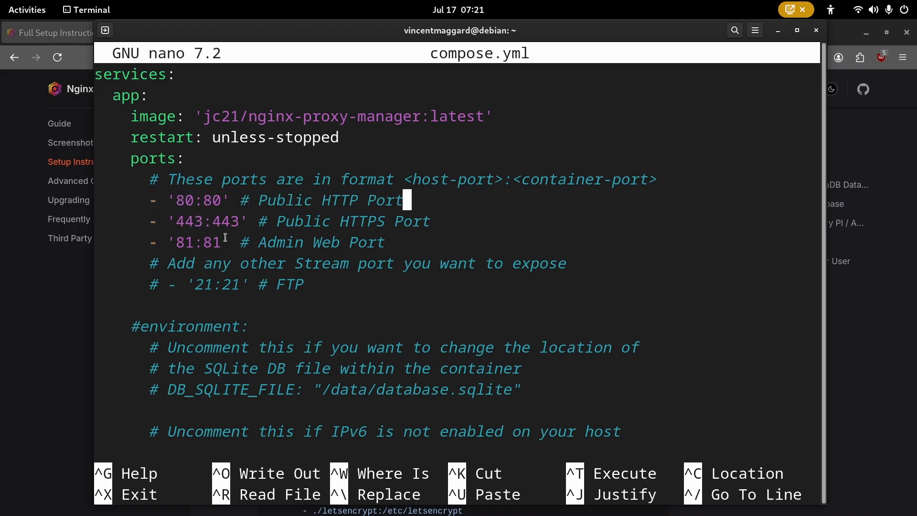
left_click_drag(212, 239, 232, 221)
left_click(173, 222)
left_click(234, 221)
scroll(479, 196, "down", 5)
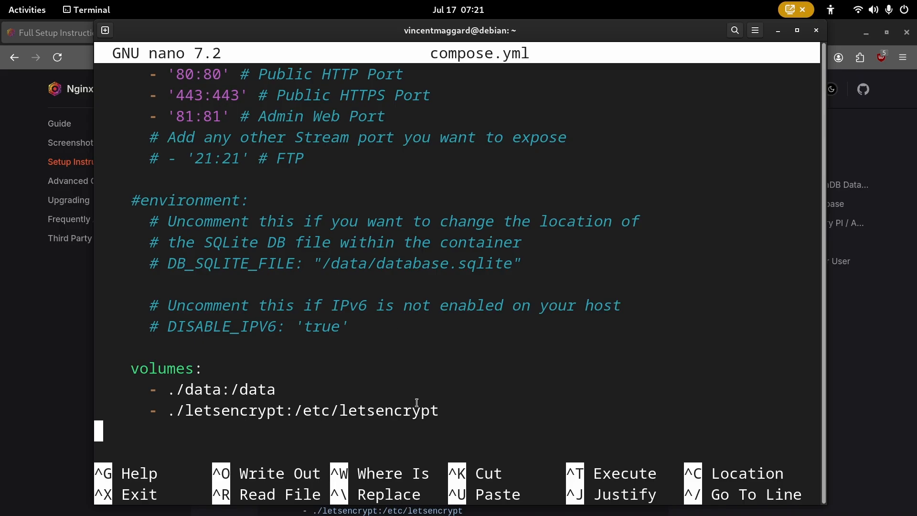
key("ctrl+x")
- Run docker compose up until the backend reports running on port 3000, then return to Firefox
key("ctrl+l")
type("docker com")
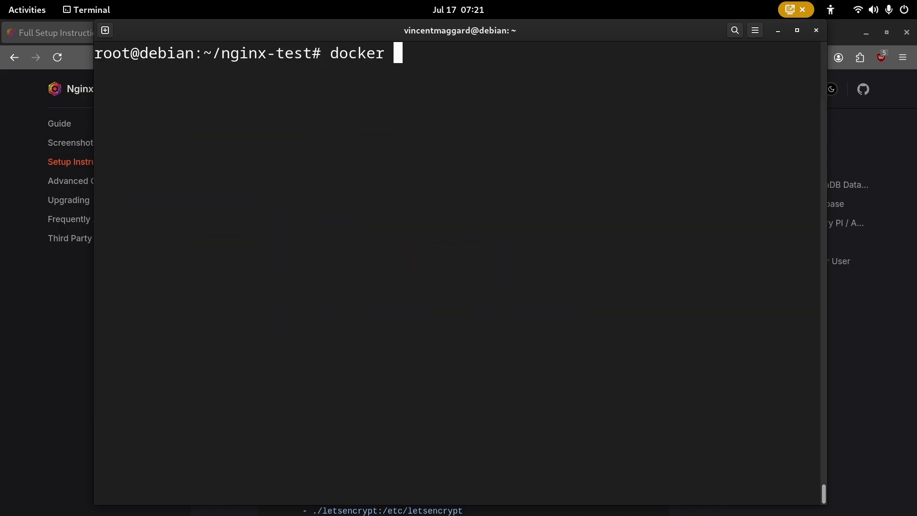
type("pose up")
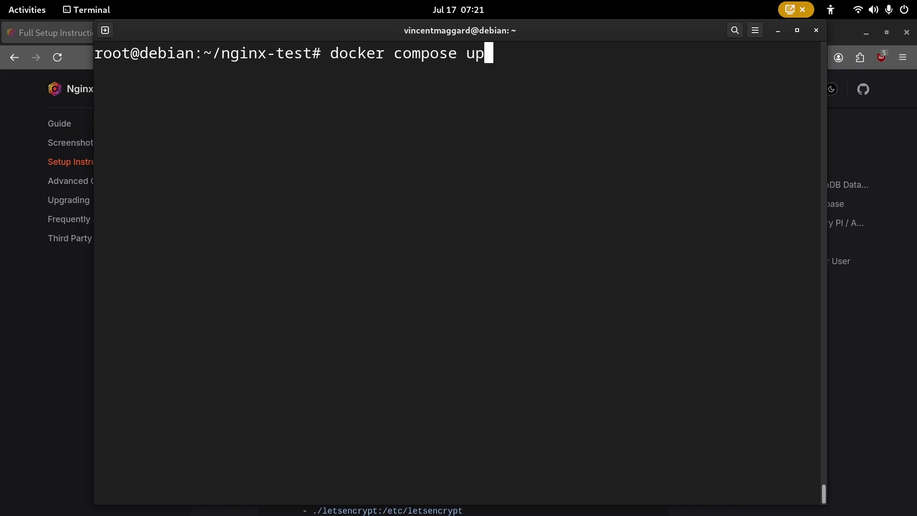
key("Return")
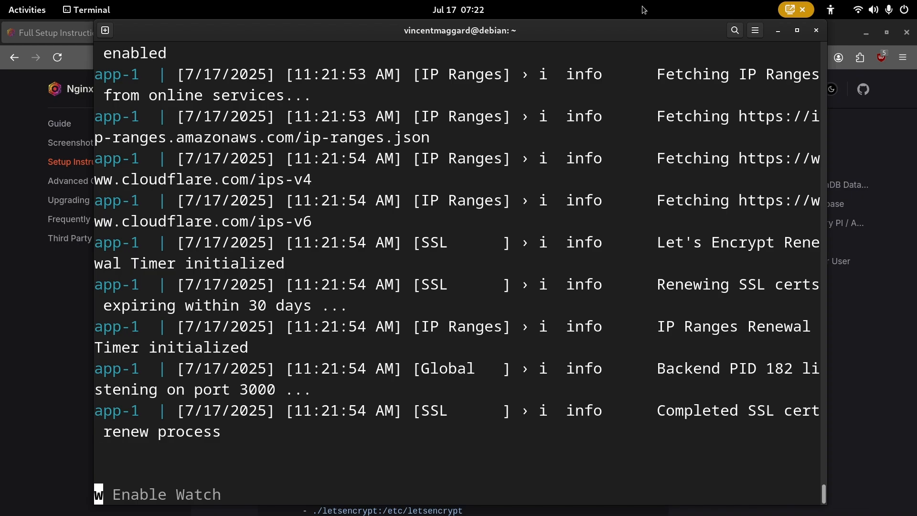
key("alt+Tab")
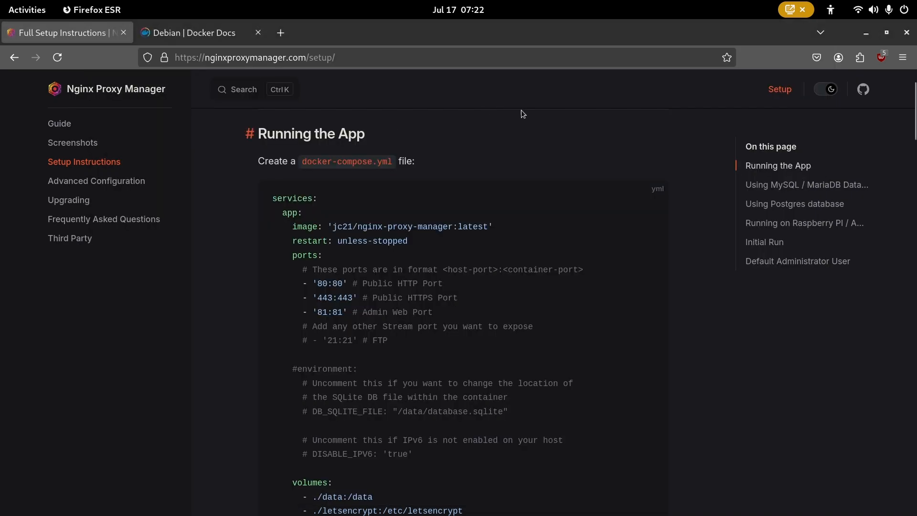
- Load the Nginx Proxy Manager login page at 127.0.0.1:81 in a new tab, zoomed to 150%
key("ctrl+t")
type("127.")
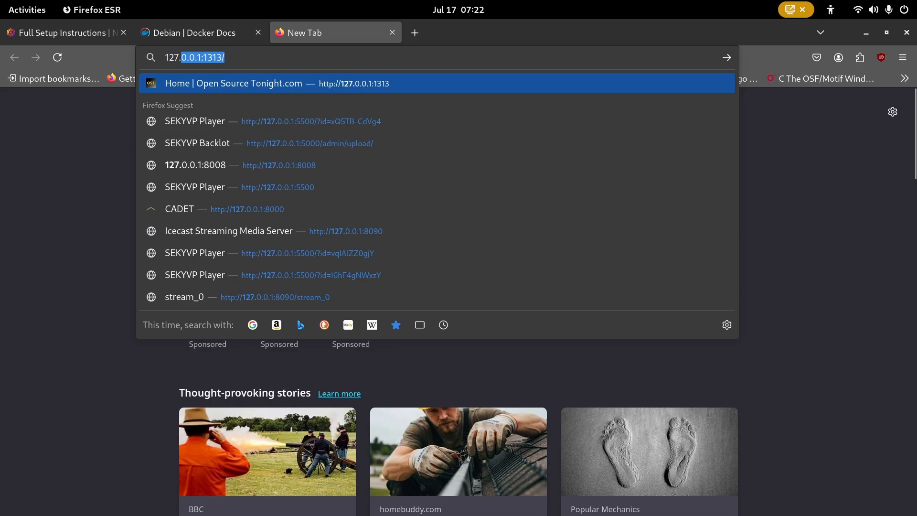
type("0.0-")
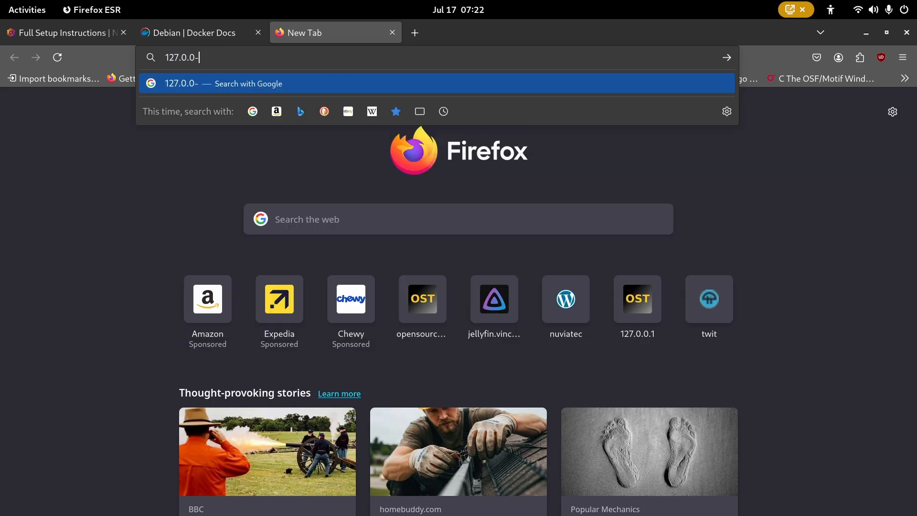
key("BackSpace")
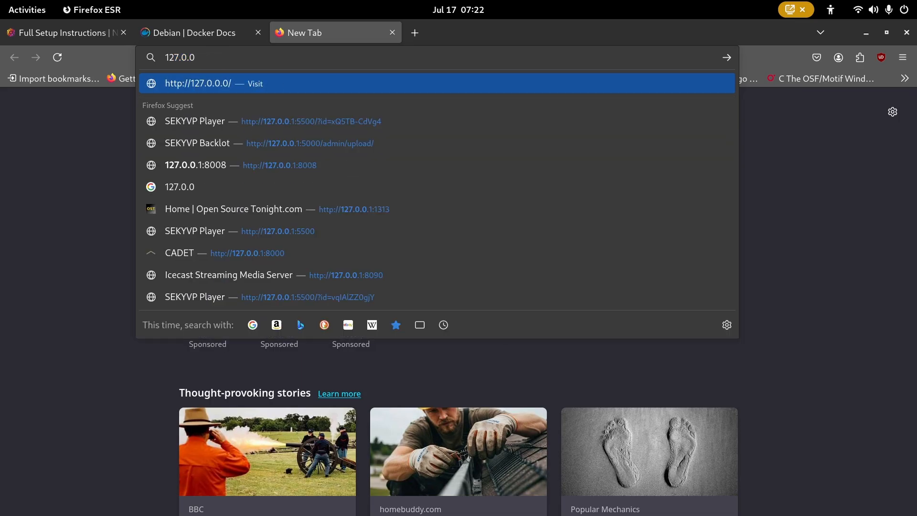
type(".1")
key("BackSpace")
type(":81")
key("Return")
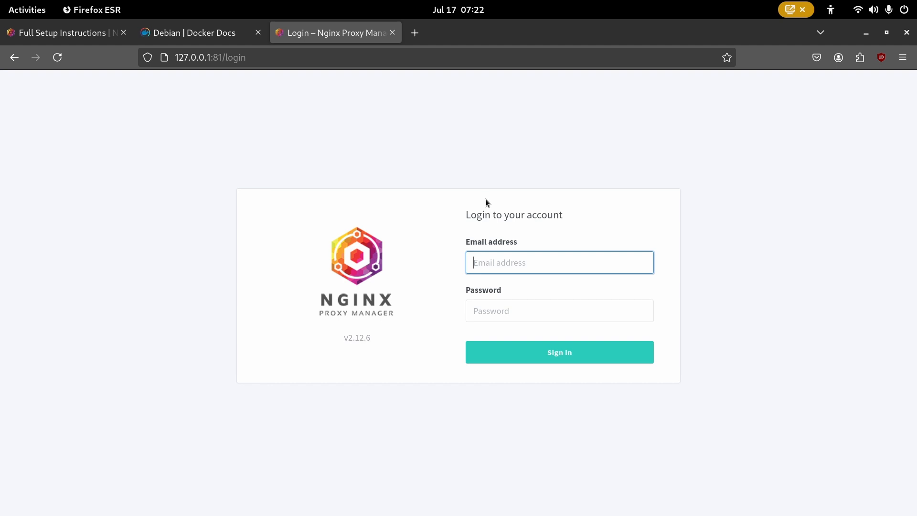
key("ctrl+plus")
key("ctrl+plus")
key("ctrl+plus")
key("ctrl+plus")
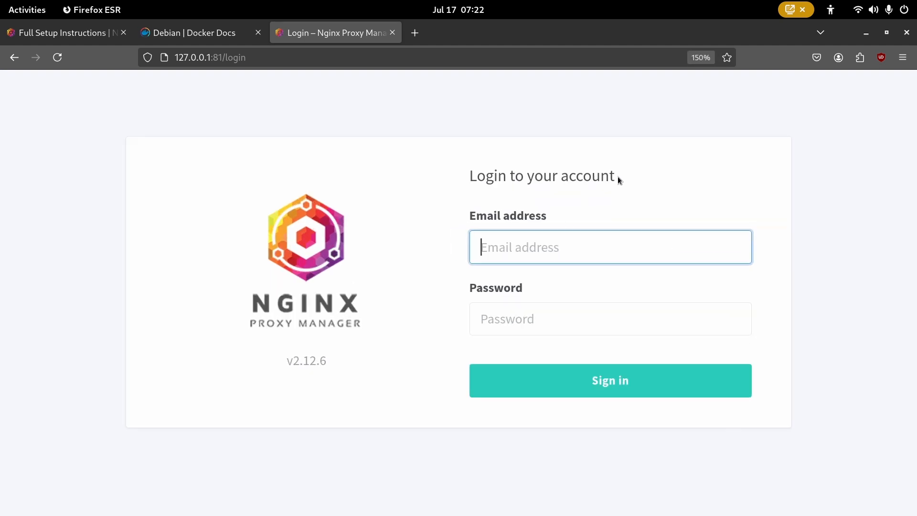
- Sign in with the default administrator e-mail and password
type("admin")
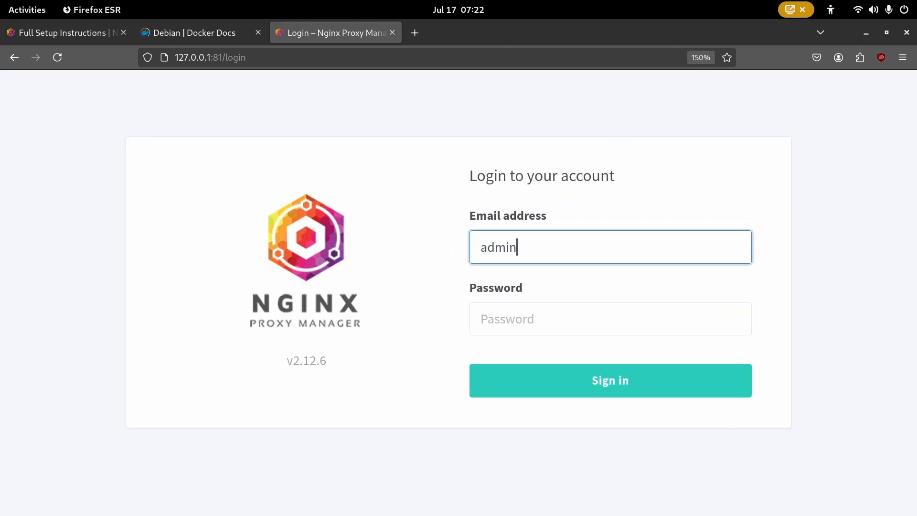
type("@example.x")
type("o")
key("BackSpace")
key("BackSpace")
type("com")
key("Tab")
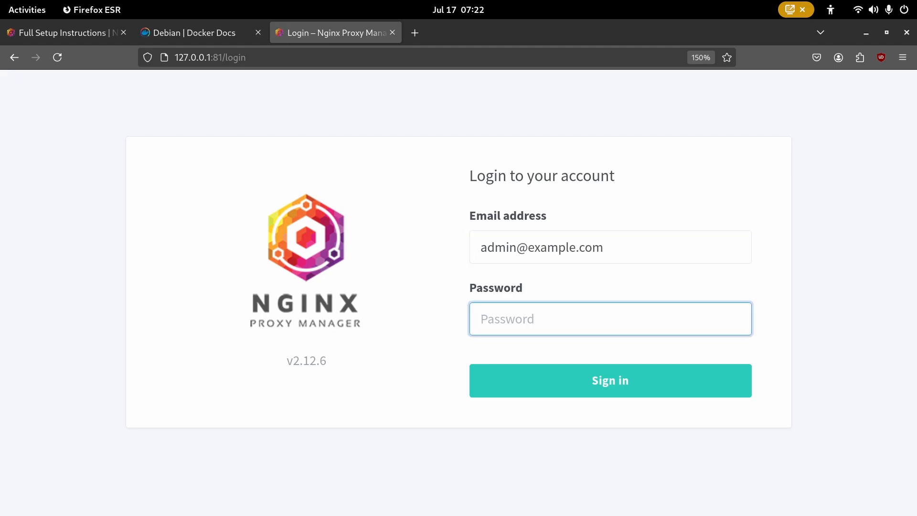
type("changem")
key("ctrl+a")
type("changeme")
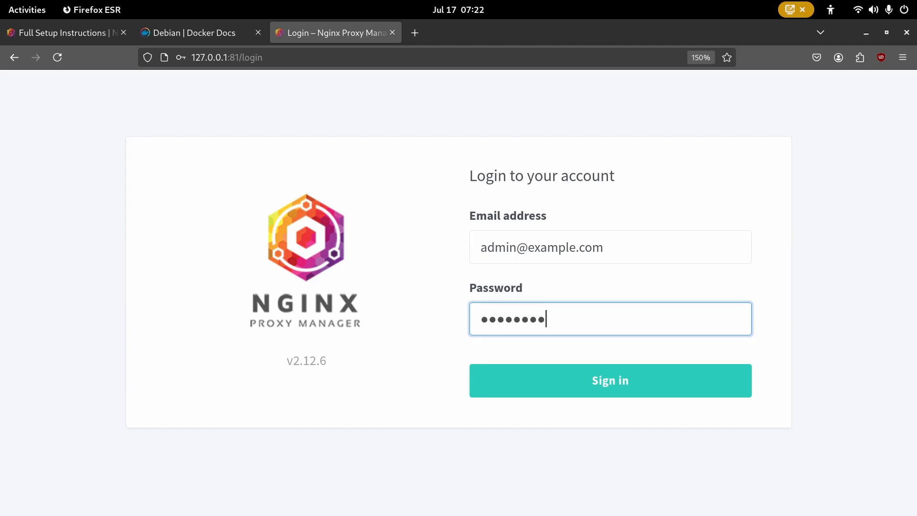
key("Return")
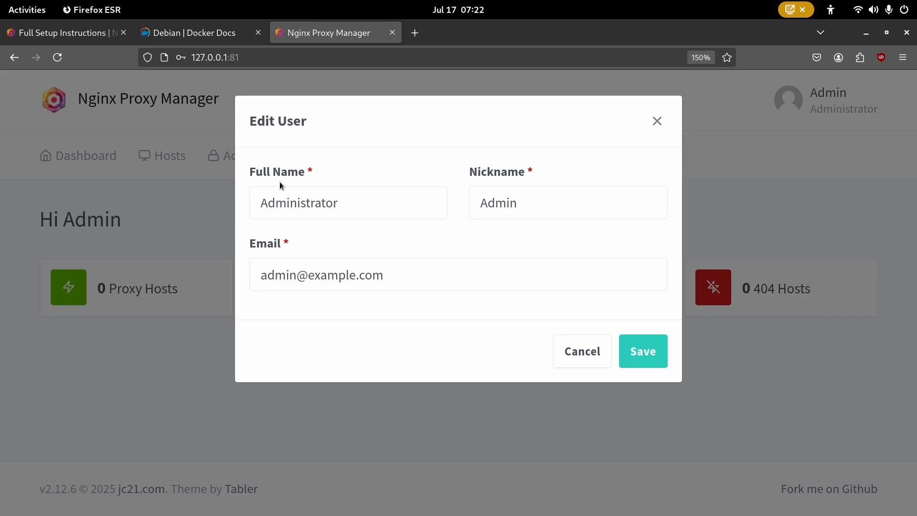
- Replace the admin's full name, nickname and e-mail with your own and save
triple_click(405, 205)
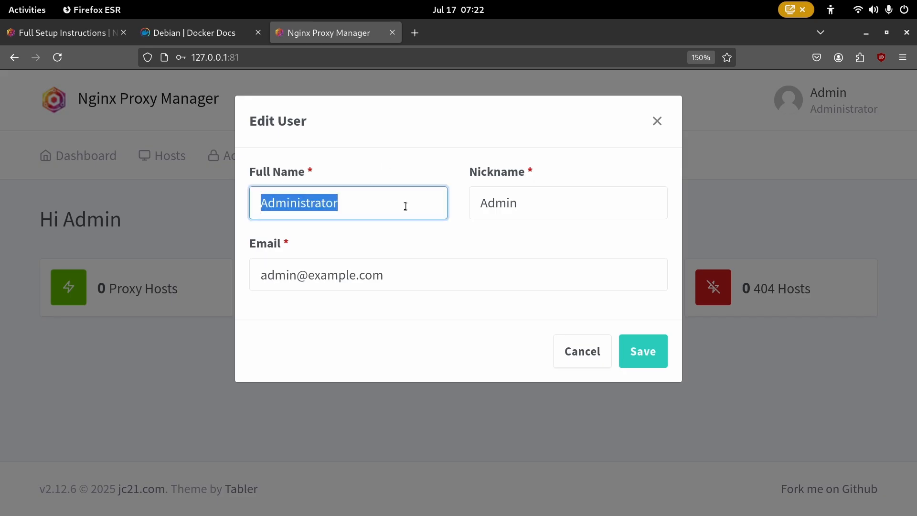
key("Tab")
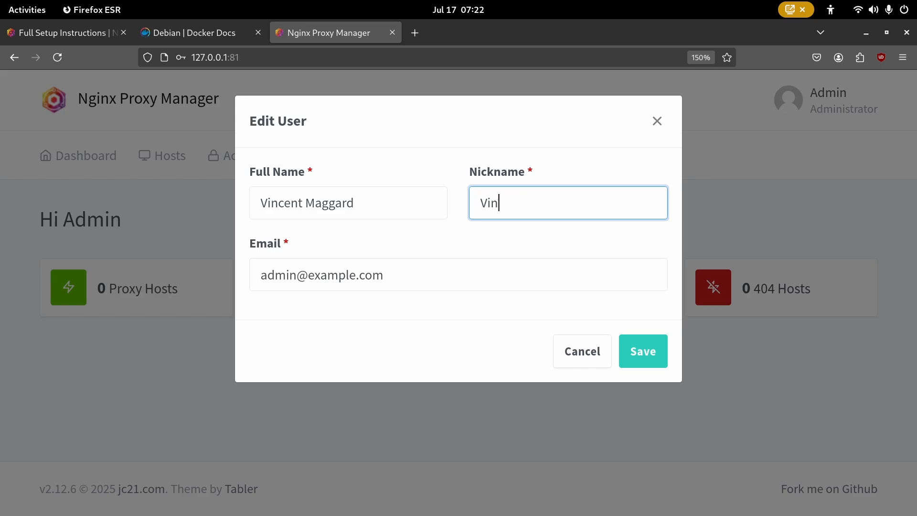
key("Tab")
key("BackSpace")
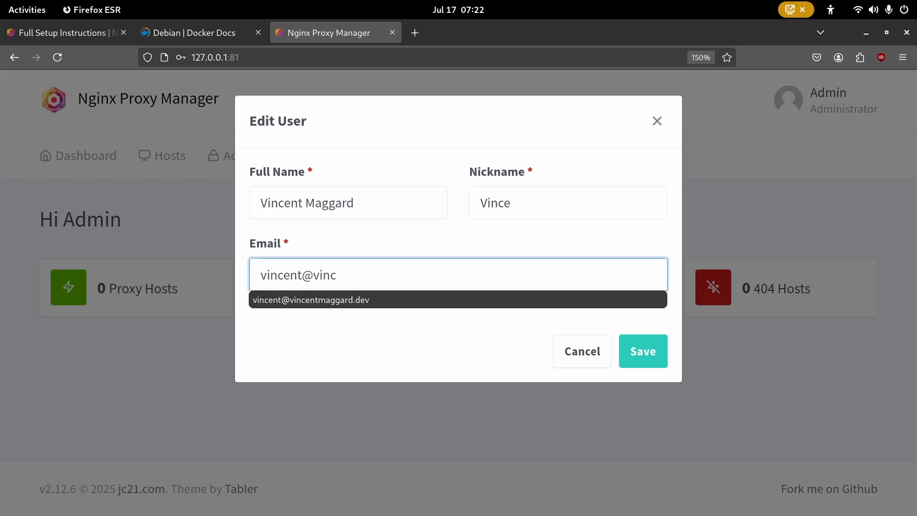
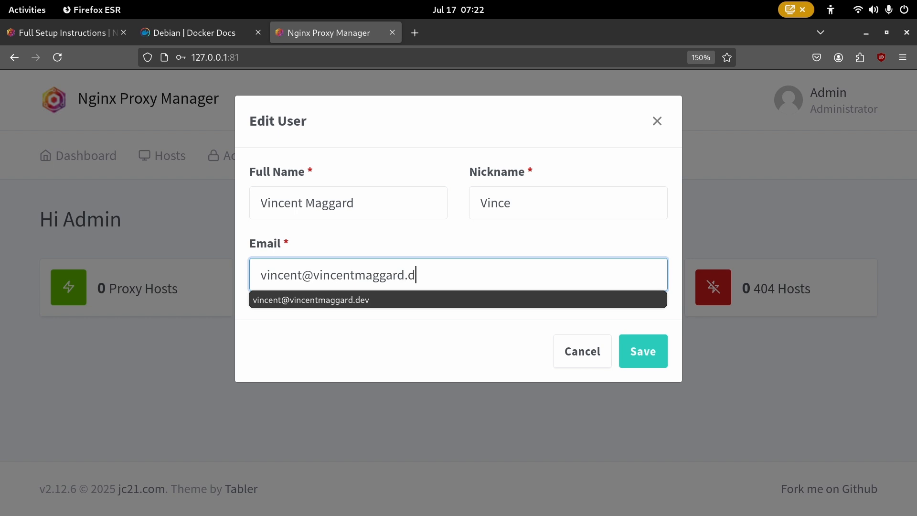
key("Tab")
key("Tab")
key("Return")
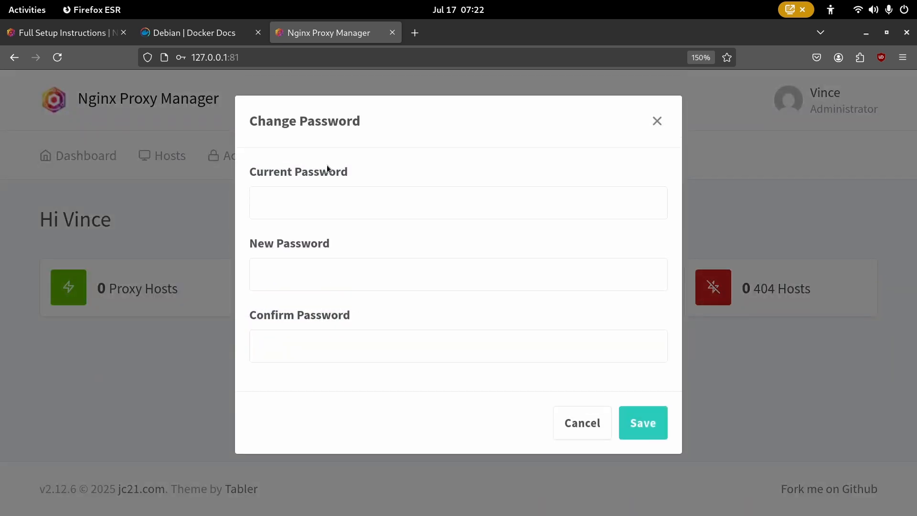
- Enter the current password and a new password with confirmation, and submit the change
left_click(384, 205)
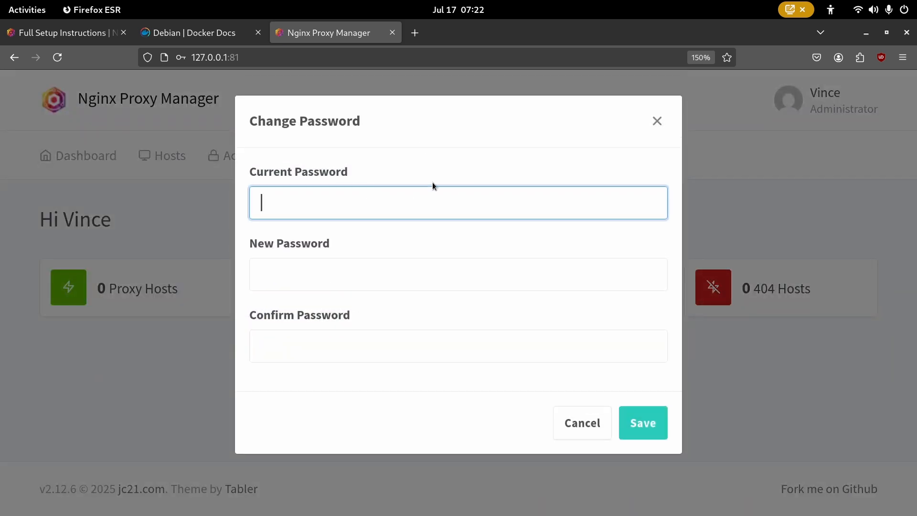
type("••••••")
key("ctrl+a")
type("•••••••")
key("Tab")
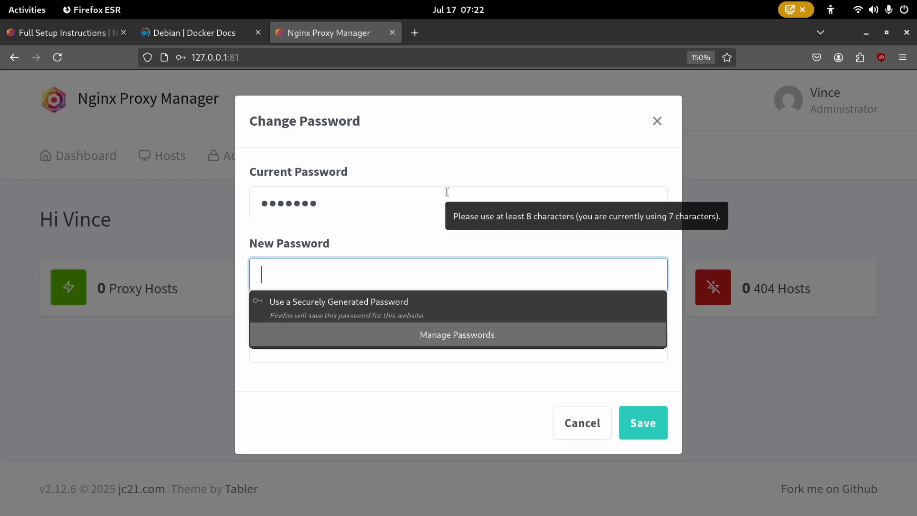
left_click(371, 308)
double_click(391, 275)
key("ctrl+a")
key("BackSpace")
type("******")
key("Tab")
type("******")
key("Tab")
key("Tab")
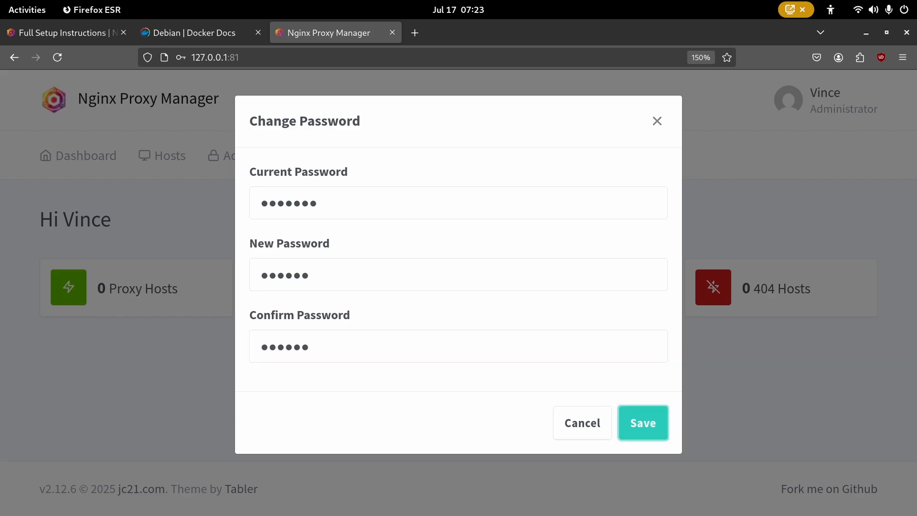
key("Return")
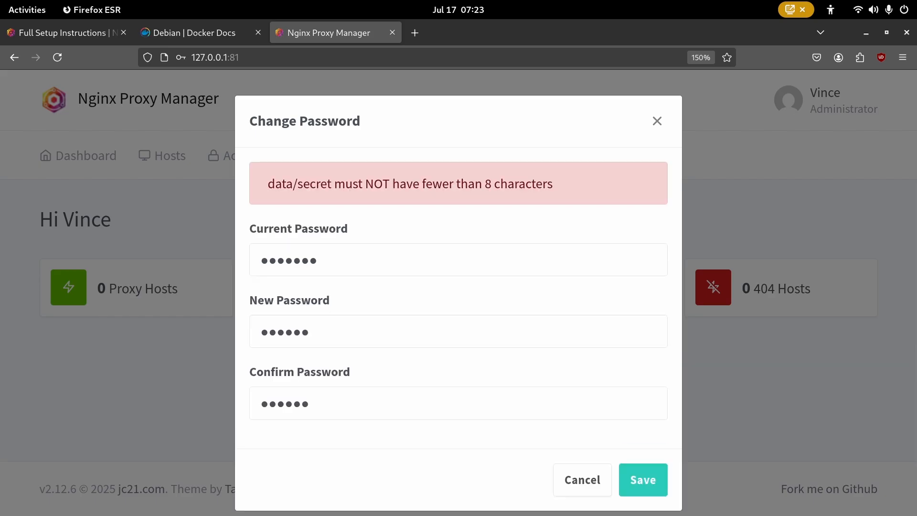
- Lengthen the new password to at least 8 characters, retype the current one and resubmit
left_click(357, 333)
type("********")
key("Tab")
type("******")
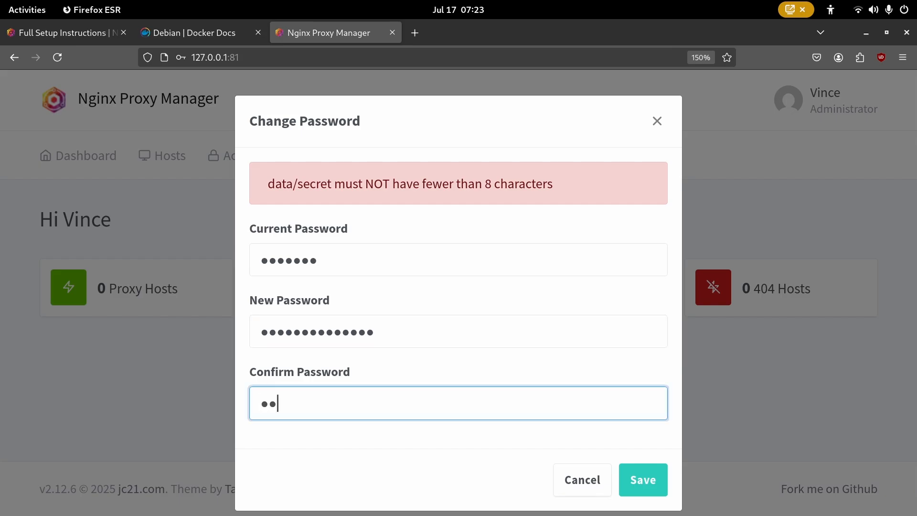
type("*****")
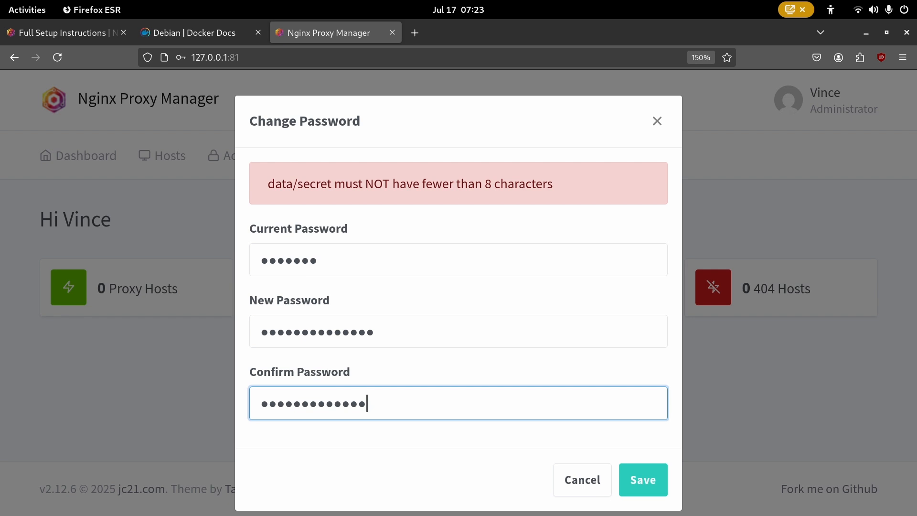
key("Tab")
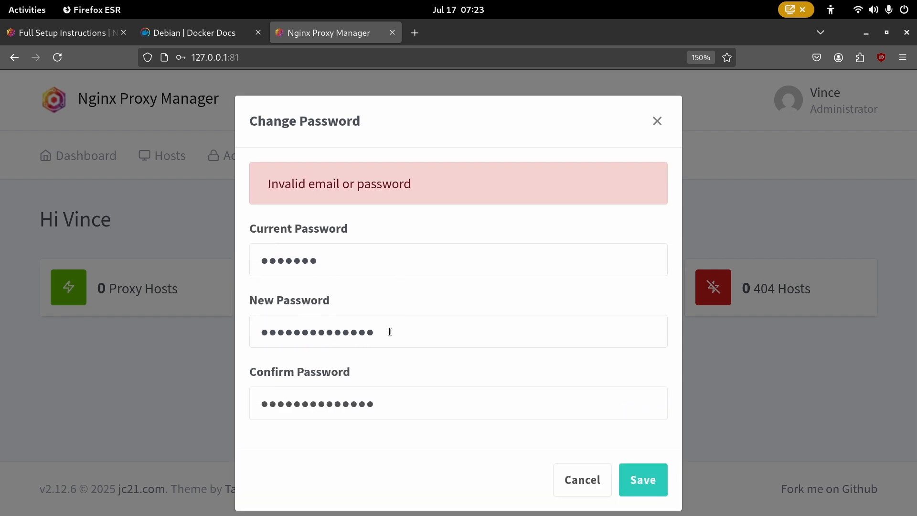
left_click(377, 261)
key("ctrl+a")
type("*")
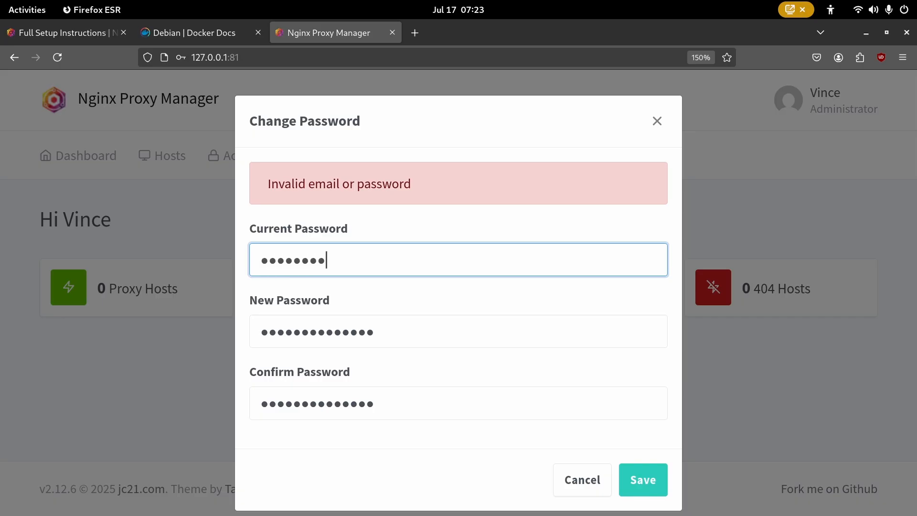
left_click(638, 479)
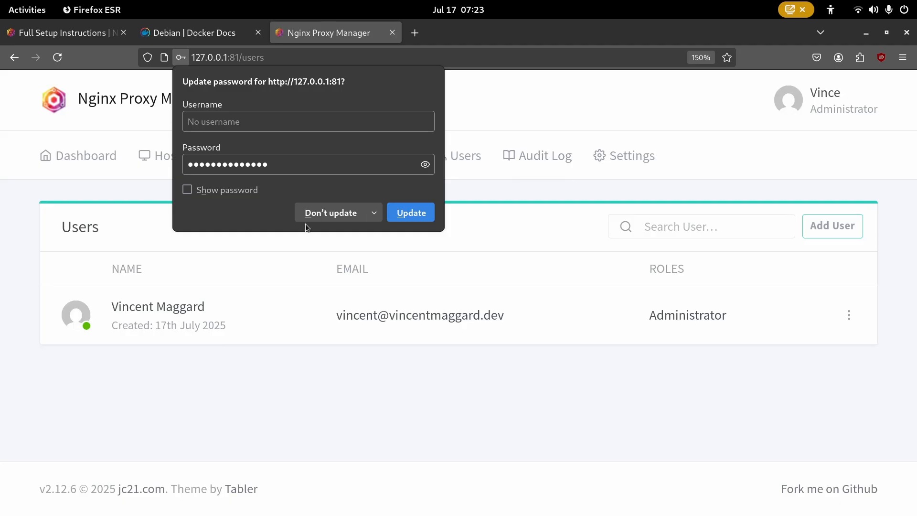
- Decline Firefox's password update, open the Dashboard showing zero hosts, and check the container logs
left_click(321, 212)
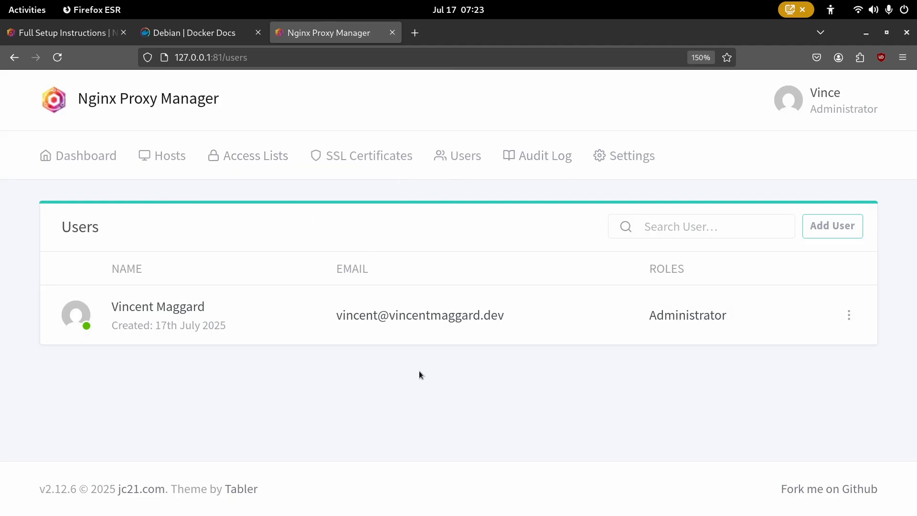
left_click(103, 153)
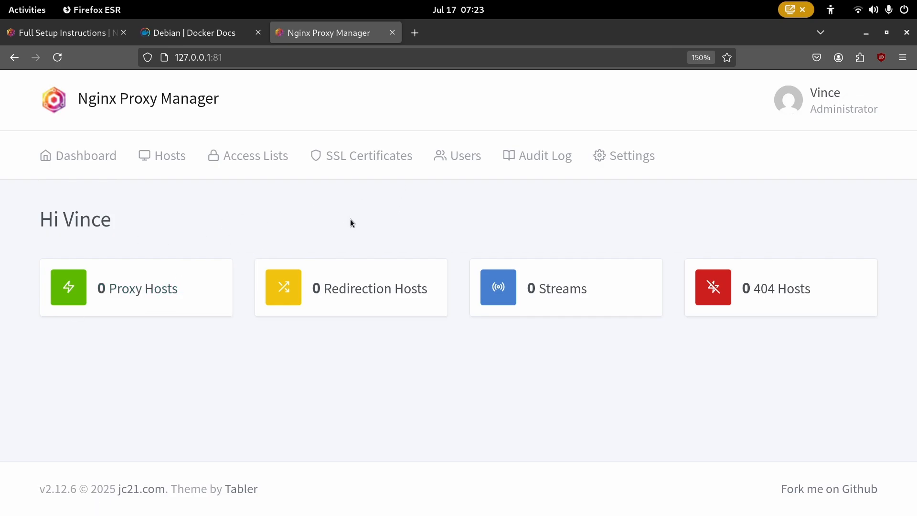
key("alt+Tab")
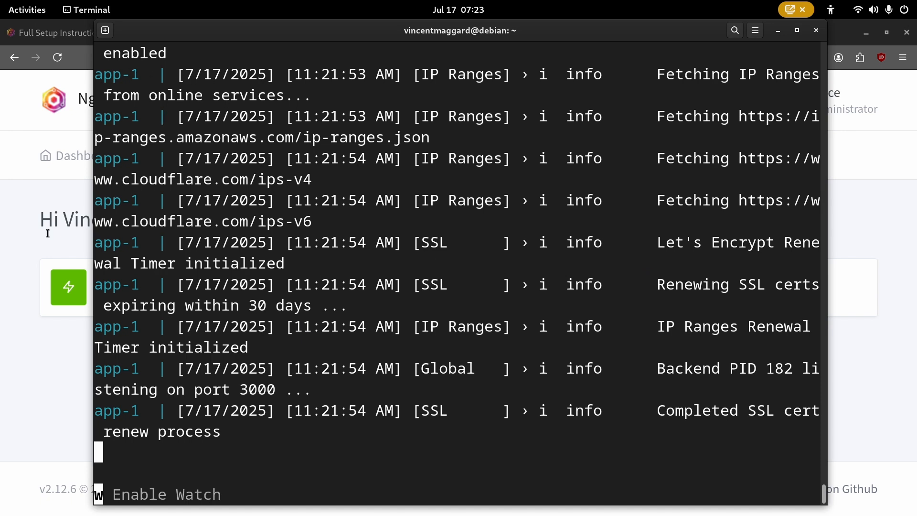
key("alt+Tab")
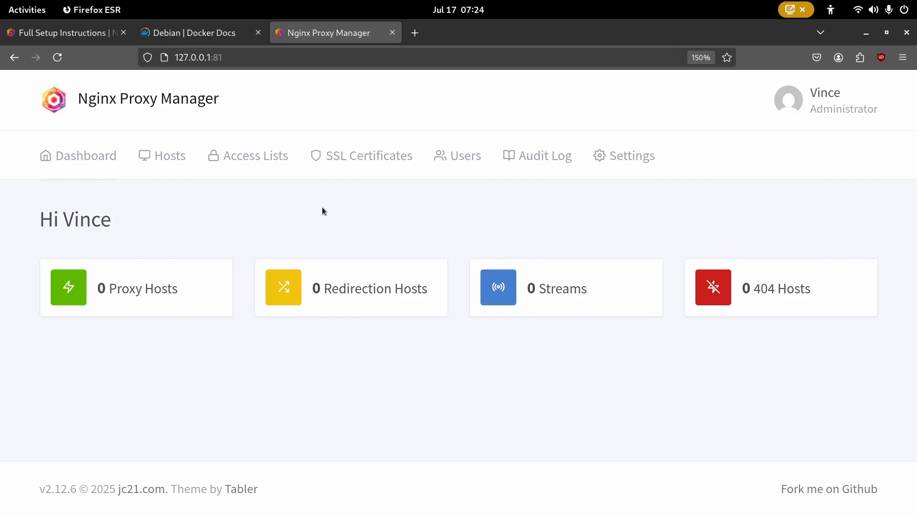
- In a new tab, search Google for 'python flask' and browse the results
key("ctrl+t")
type("https://www.google.com")
key("Return")
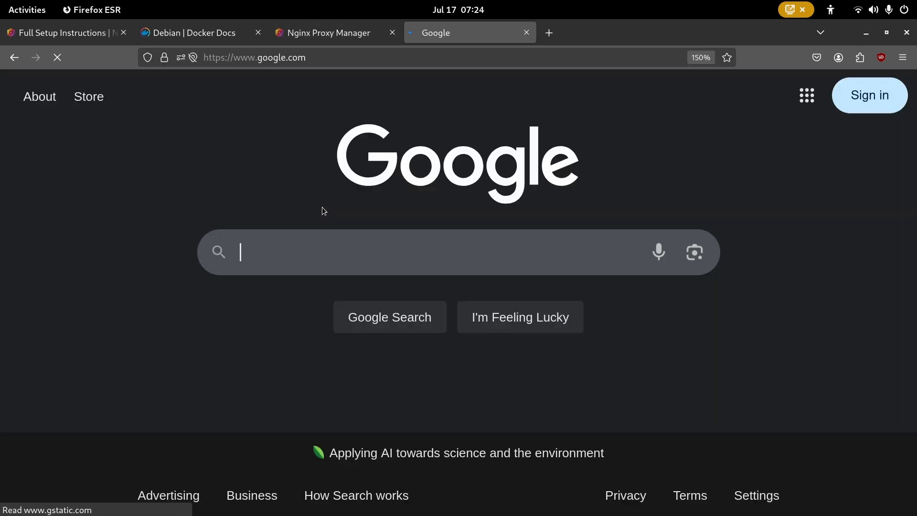
type("python flask")
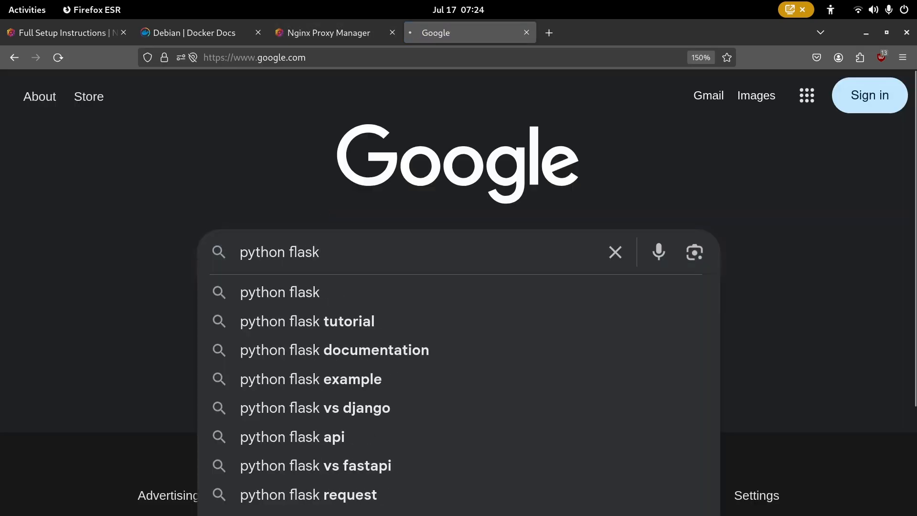
key("Return")
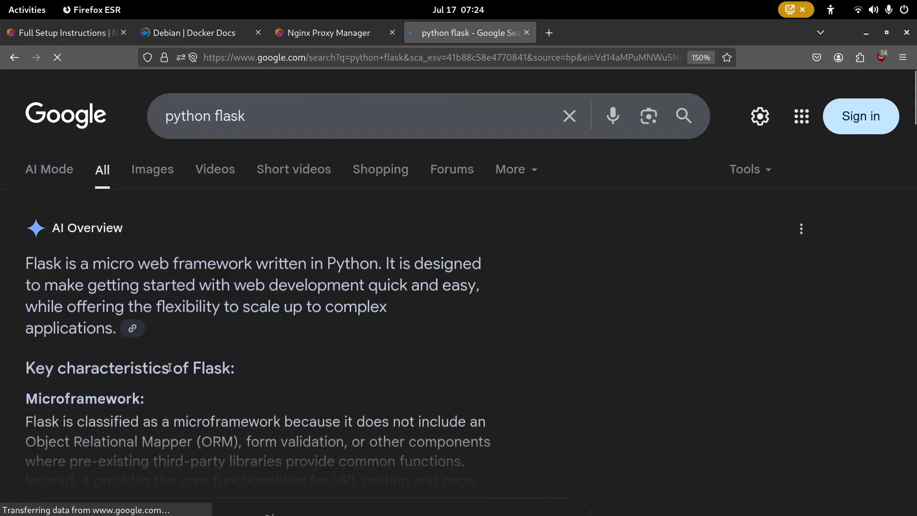
scroll(169, 367, "down", 7)
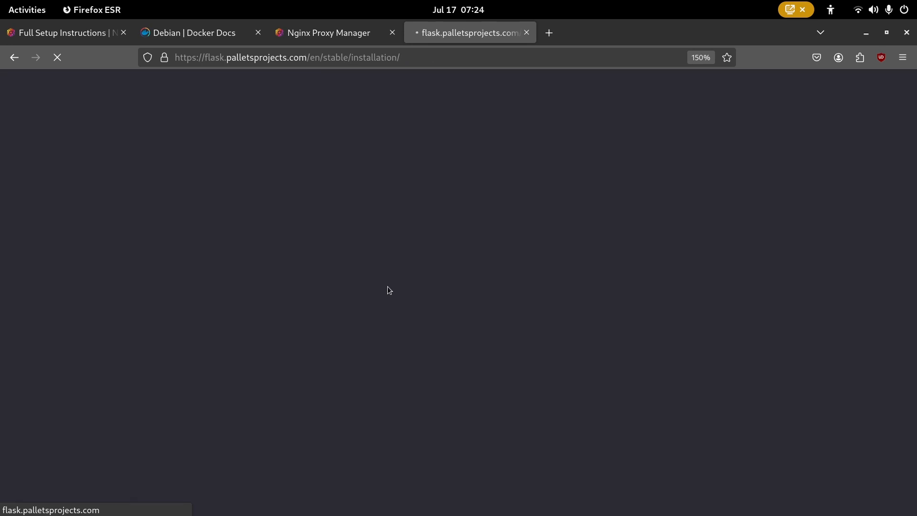
key("alt+Tab")
- In a second terminal tab, become root with 'sudo su -'
key("ctrl+shift+t")
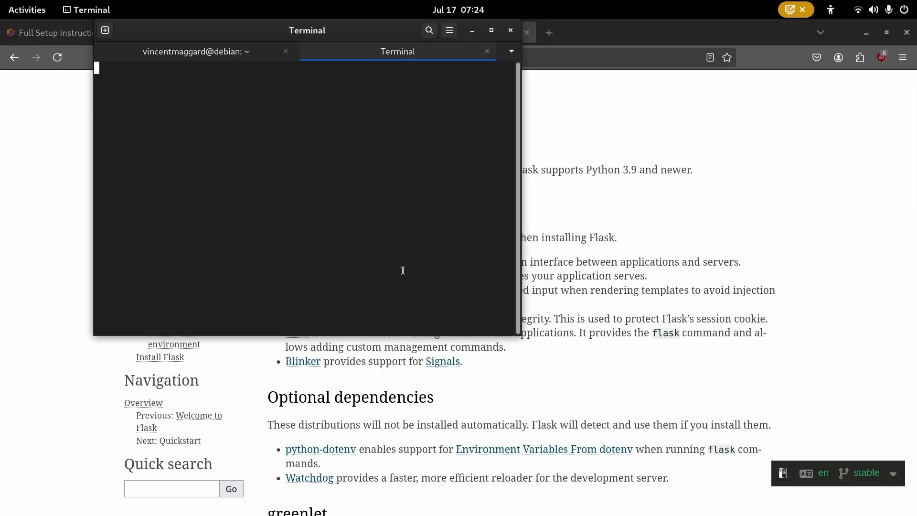
type("sudo su 0")
key("BackSpace")
type("-")
key("Return")
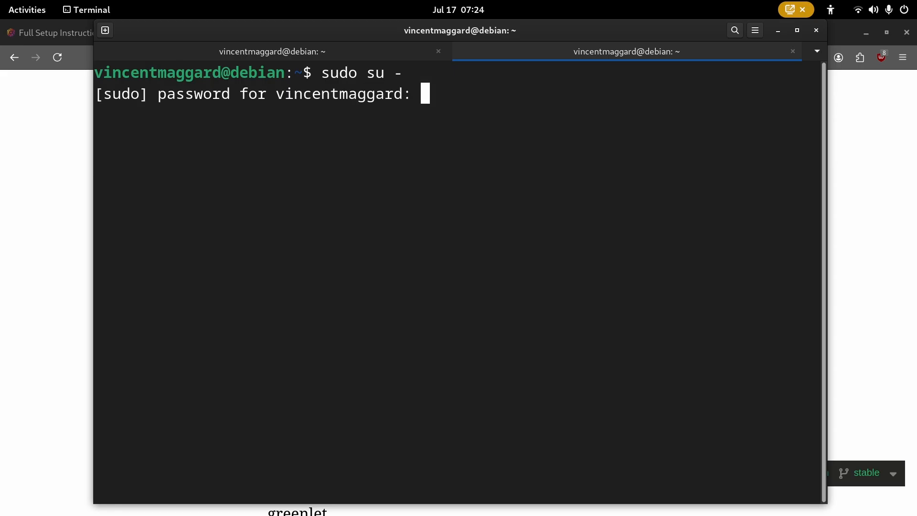
key("Return")
key("ctrl+l")
key("BackSpace")
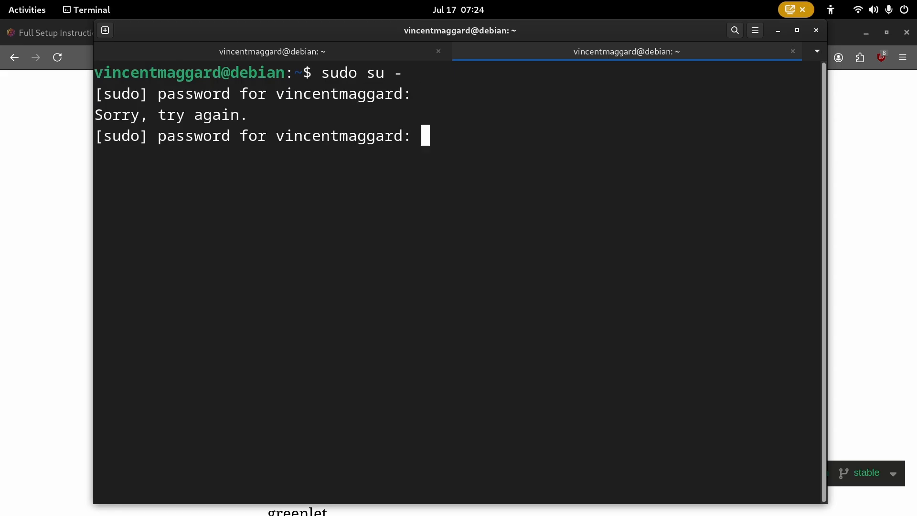
key("Return")
key("ctrl+l")
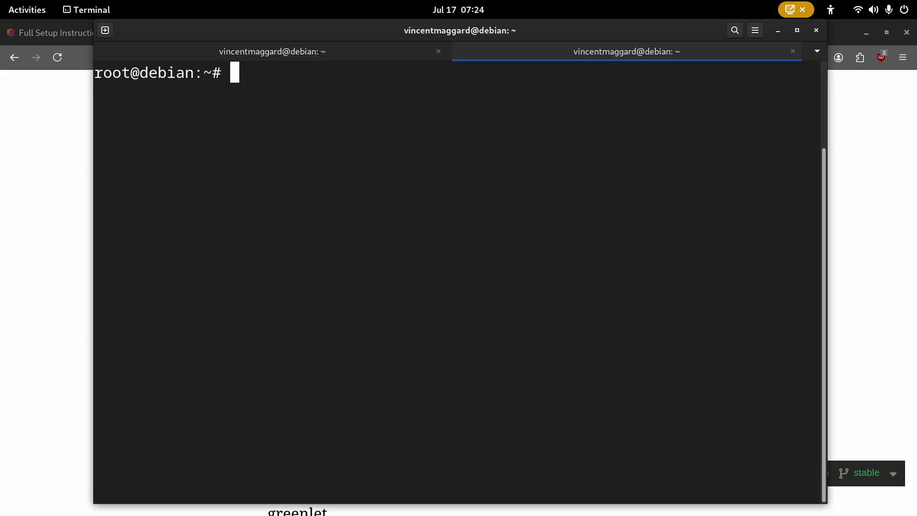
- Create the flask-test folder, move into it, and save an empty main.py
type("md")
key("BackSpace")
key("BackSpace")
type("mkdir ")
type("lfask")
key("BackSpace")
key("BackSpace")
key("BackSpace")
key("BackSpace")
key("BackSpace")
type("flask-test")
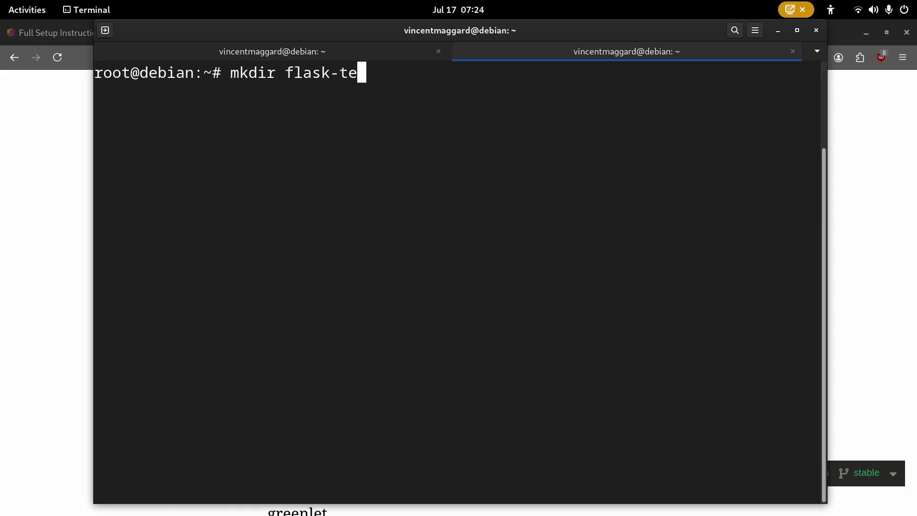
key("Return")
type("cd fla")
key("Tab")
key("Return")
key("ctrl+l")
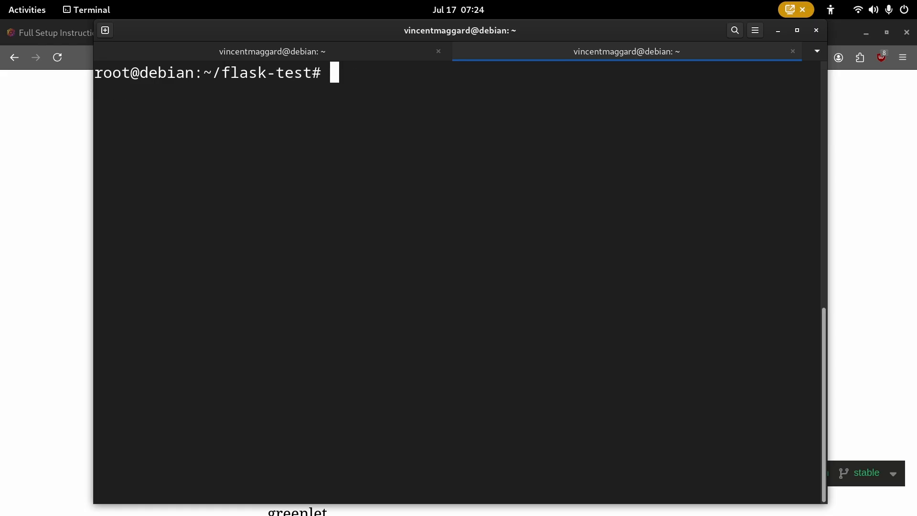
type("nano main.py")
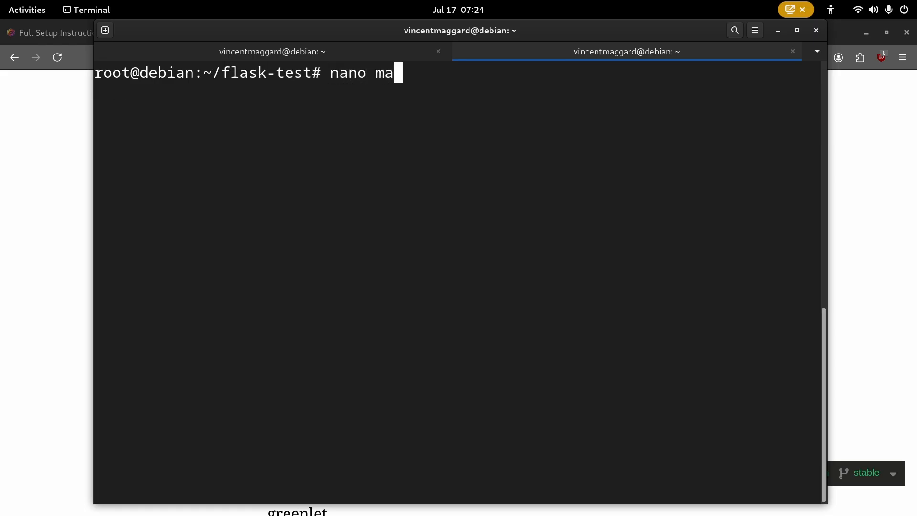
key("Return")
key("ctrl+s")
- After checking the Flask install docs, create a virtual environment in flask-test with 'python3 -m venv .'
key("alt+Tab")
scroll(341, 288, "down", 10)
scroll(302, 283, "down", 6)
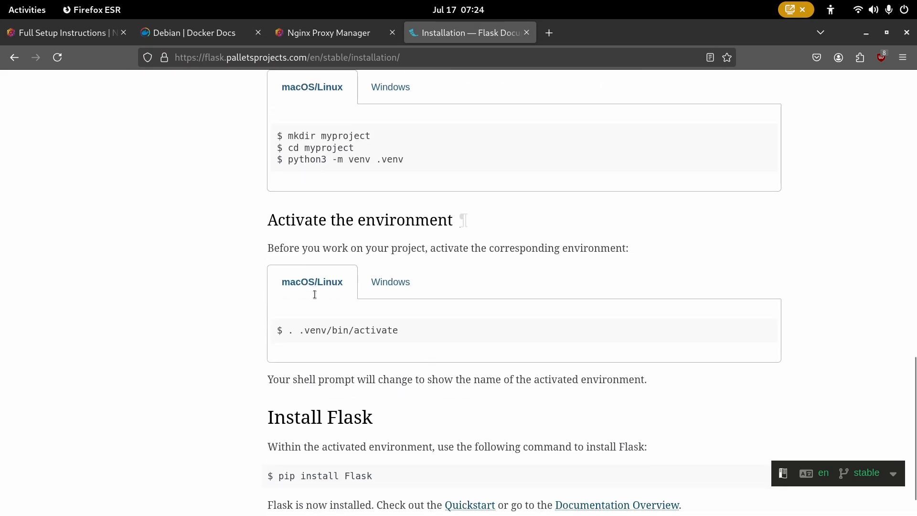
scroll(387, 397, "up", 8)
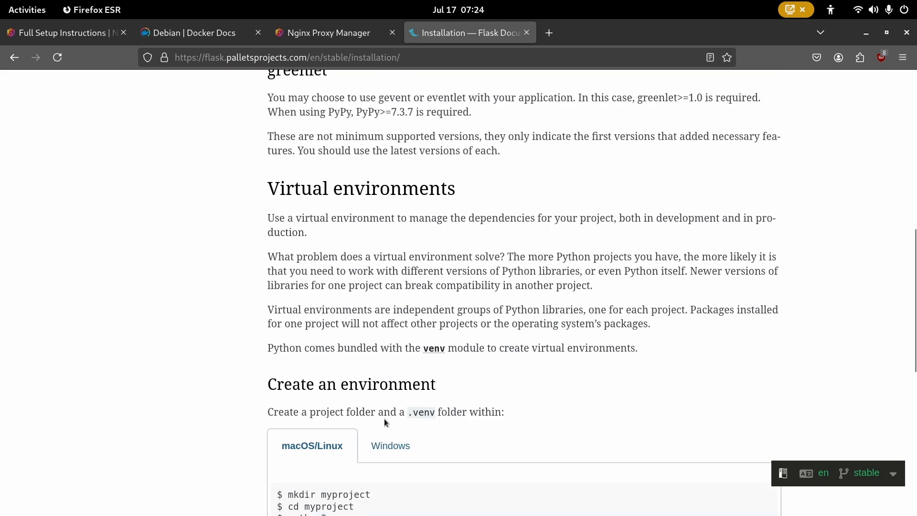
key("alt+Tab")
key("ctrl+x")
type("source")
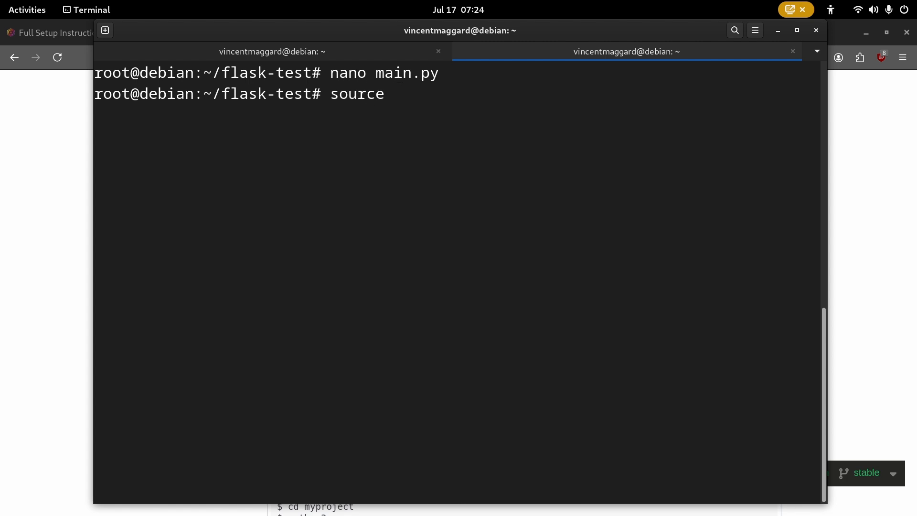
key("ctrl+c")
key("ctrl+l")
type("python3 m")
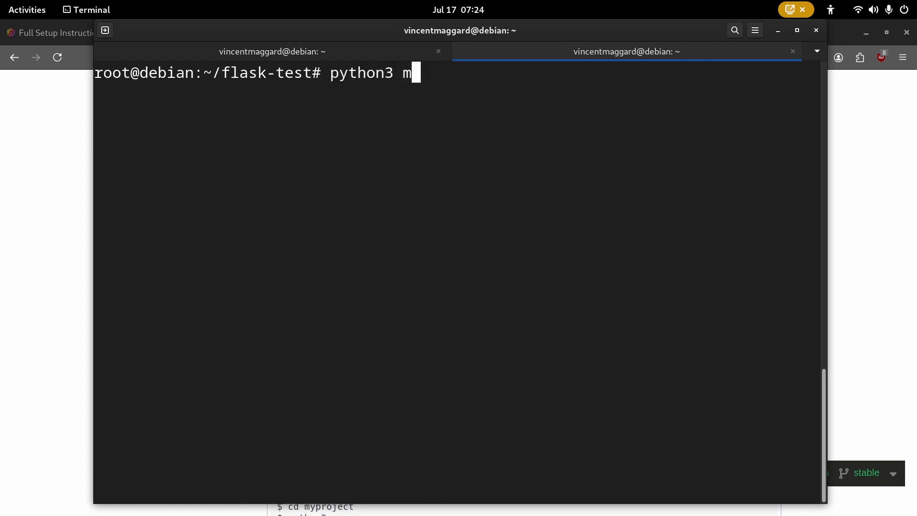
key("BackSpace")
type("-m venv .")
key("Return")
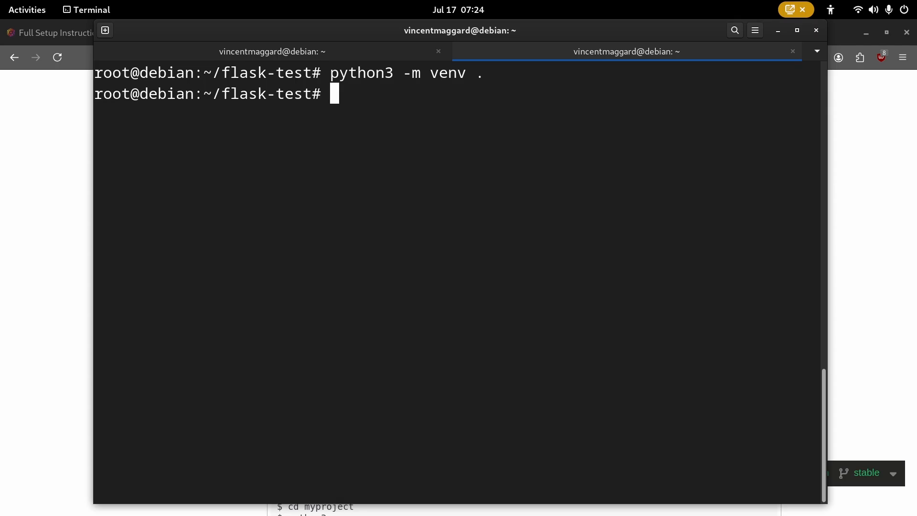
- Activate the environment with 'source bin/activate' and install Flask 3.1.1 via 'pip install Flask'
type("source bin/activate")
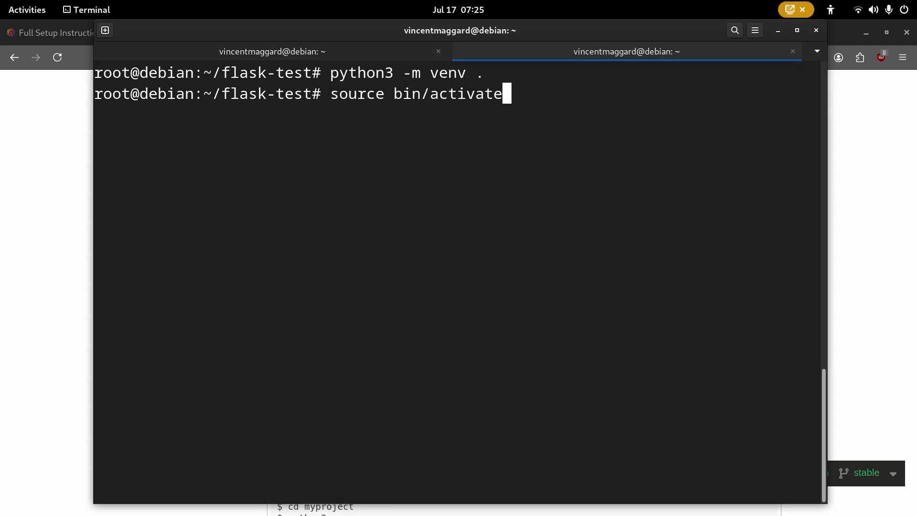
key("Return")
key("ctrl+l")
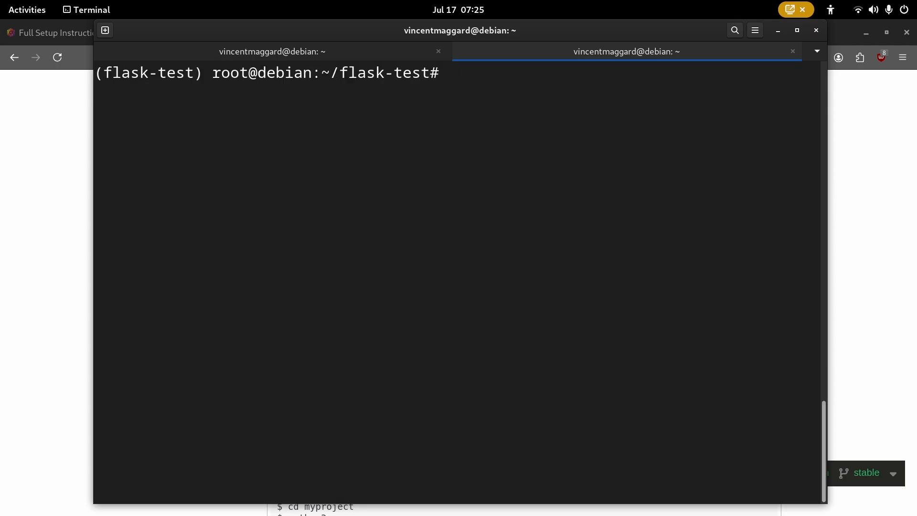
type("nano")
key("BackSpace")
key("BackSpace")
key("BackSpace")
key("BackSpace")
key("BackSpace")
type("pip ins")
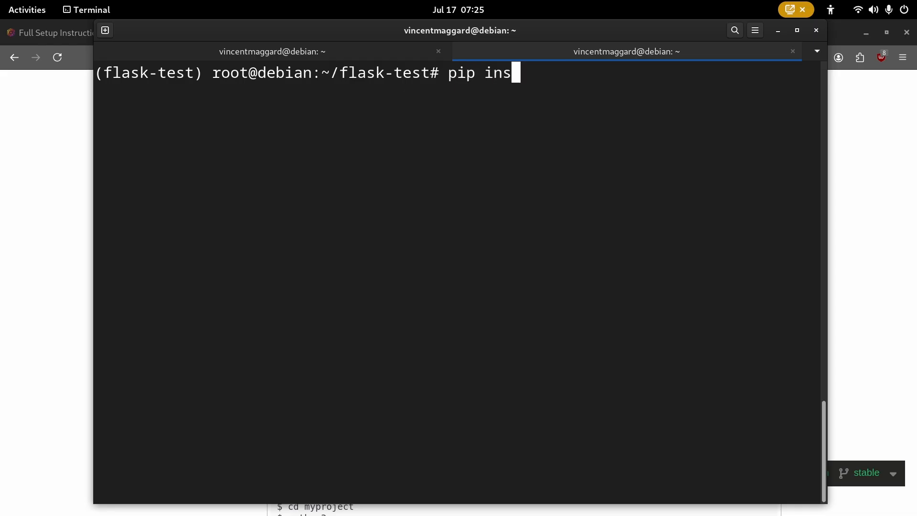
type("tall Flask")
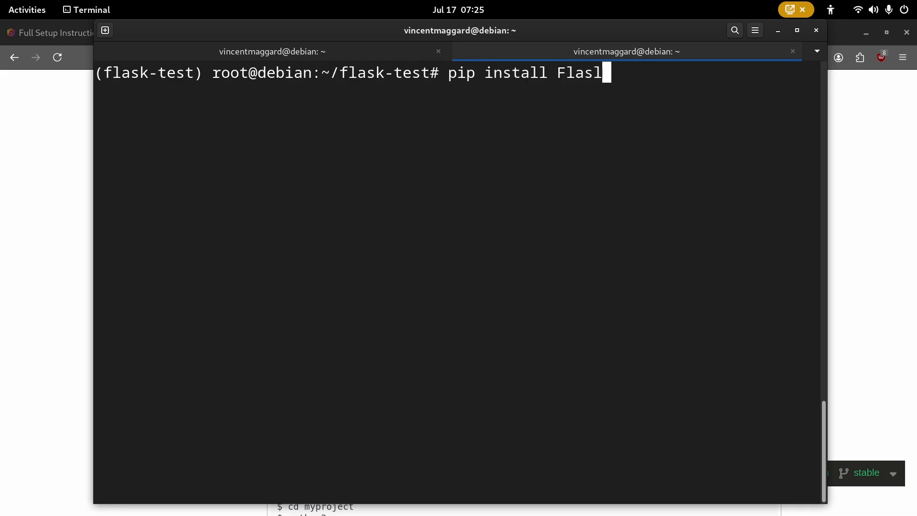
key("Return")
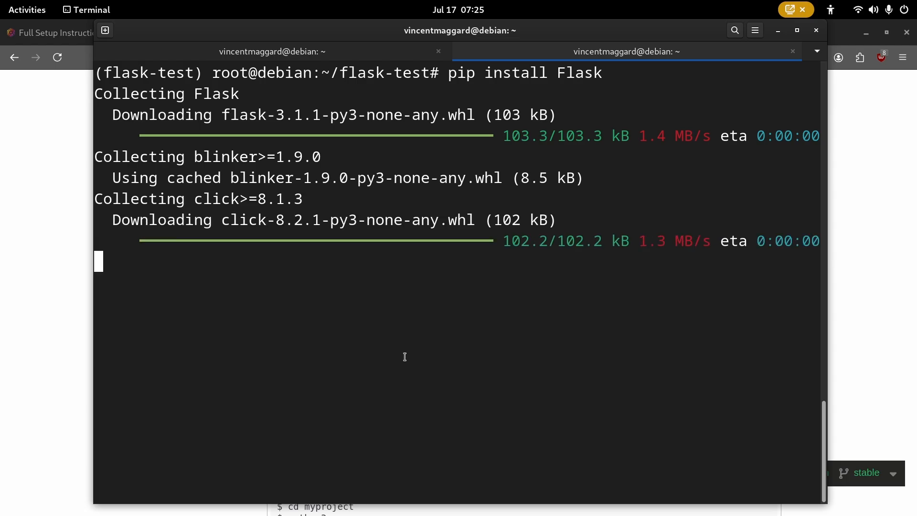
key("ctrl+l")
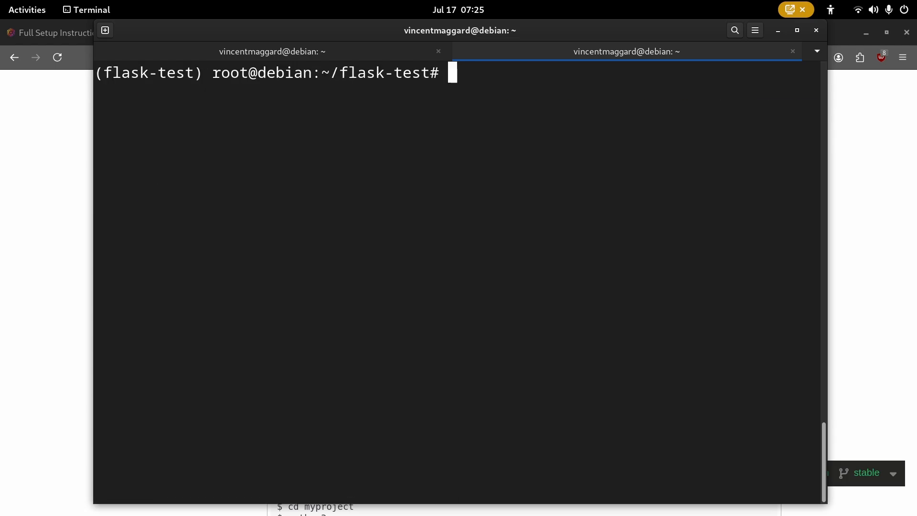
key("alt+Tab")
scroll(453, 351, "down", 8)
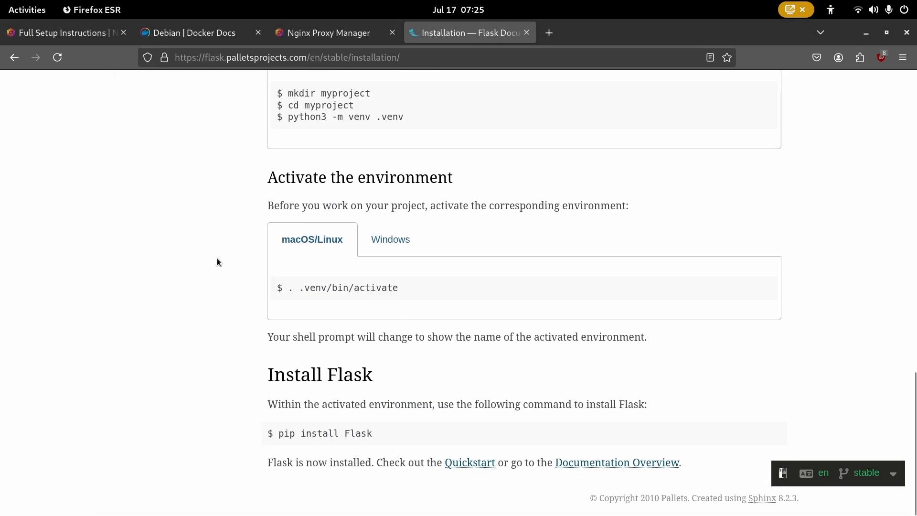
- Go from the Flask docs home page to Quickstart's A Minimal Application section
scroll(179, 263, "up", 15)
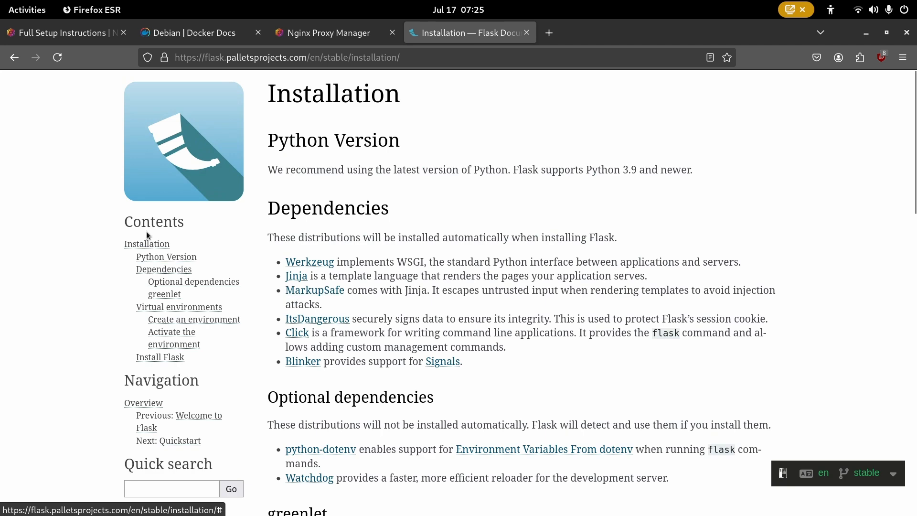
left_click(169, 179)
scroll(340, 352, "down", 6)
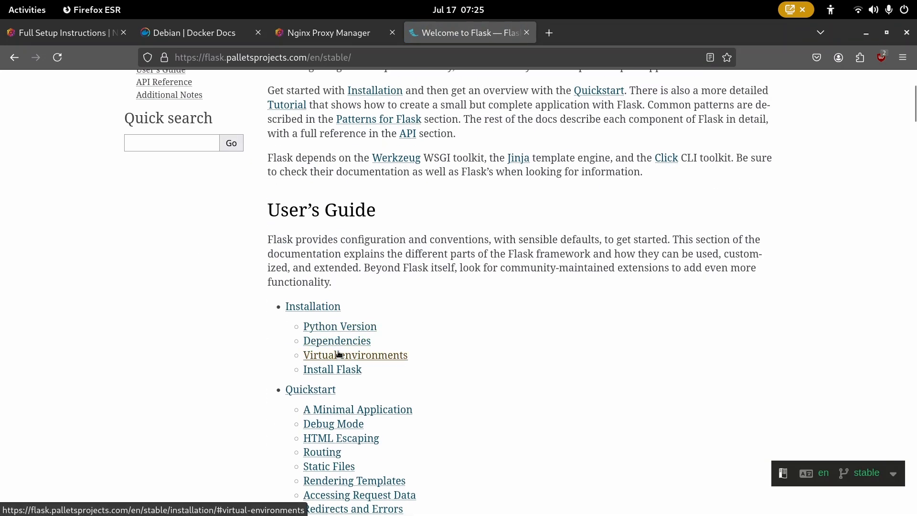
left_click(349, 250)
scroll(339, 339, "down", 6)
scroll(363, 282, "up", 2)
scroll(363, 282, "down", 5)
scroll(479, 277, "up", 10)
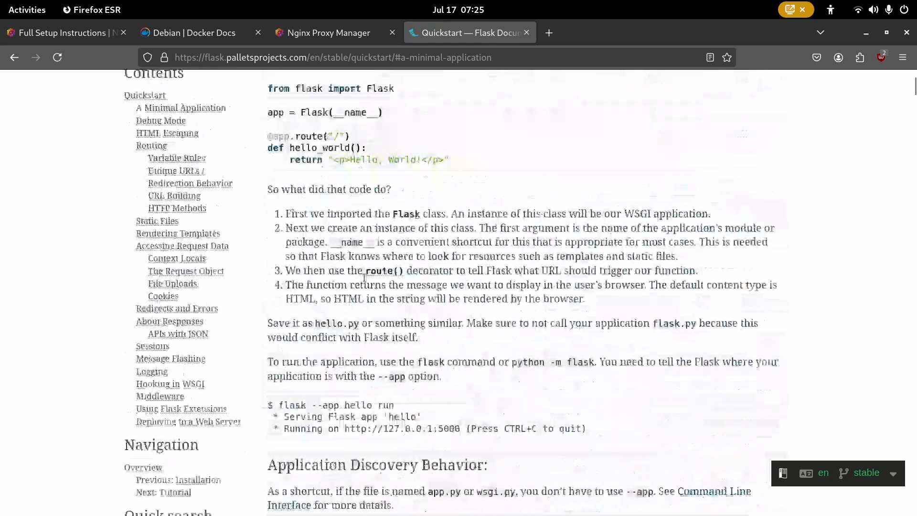
- Copy the minimal hello_world code block and return to the terminal
left_click_drag(449, 310, 271, 237)
right_click(268, 237)
left_click(296, 247)
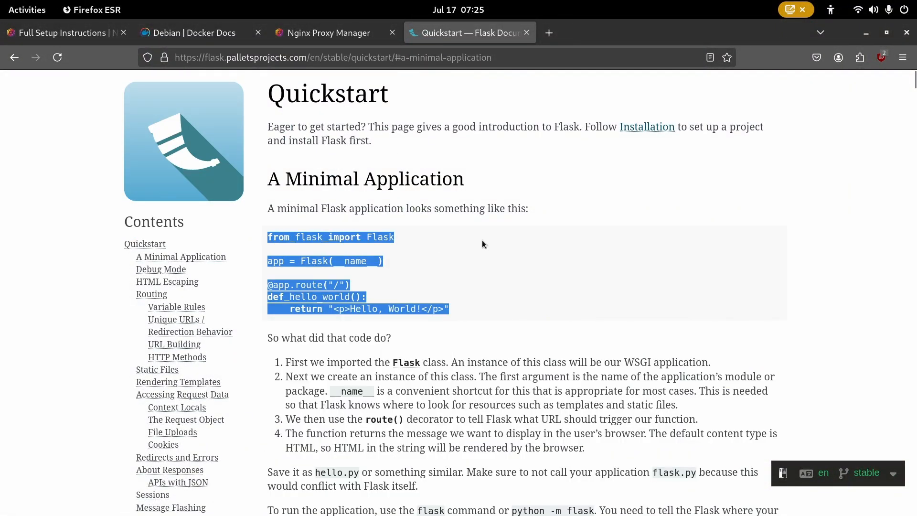
key("alt+Tab")
right_click(321, 166)
key("Escape")
- Paste the Hello, World code into main.py, add app.run(host="0.0.0.0"), and save
type("nano main.py")
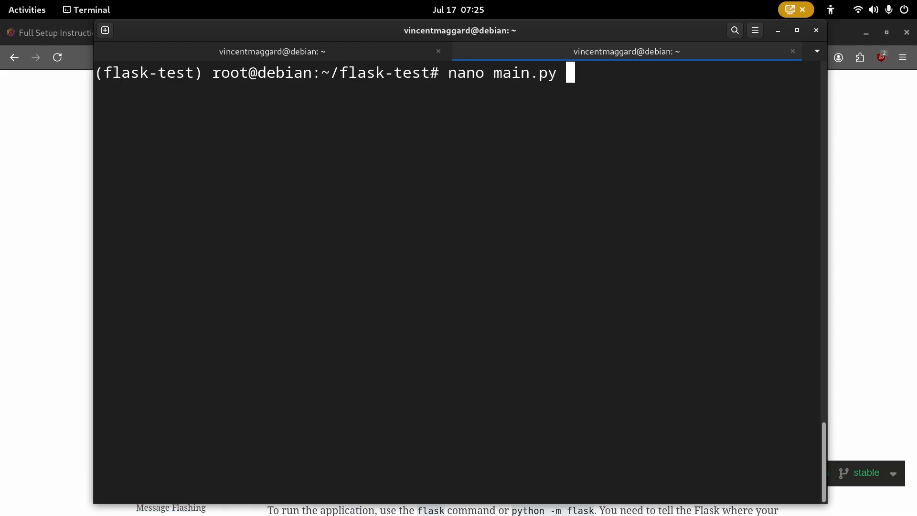
key("Return")
right_click(296, 155)
left_click(341, 187)
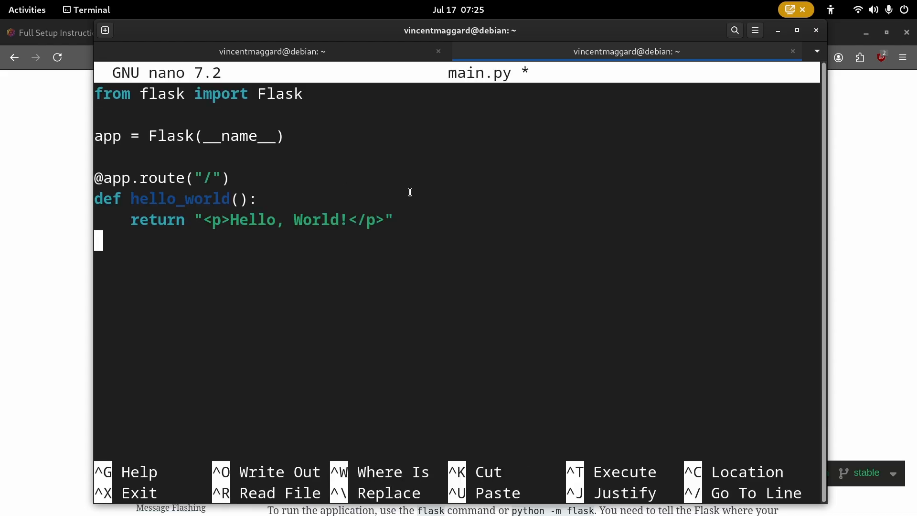
key("Return")
type("app.")
type("run(ho)")
key("Left")
type("host=\"\"")
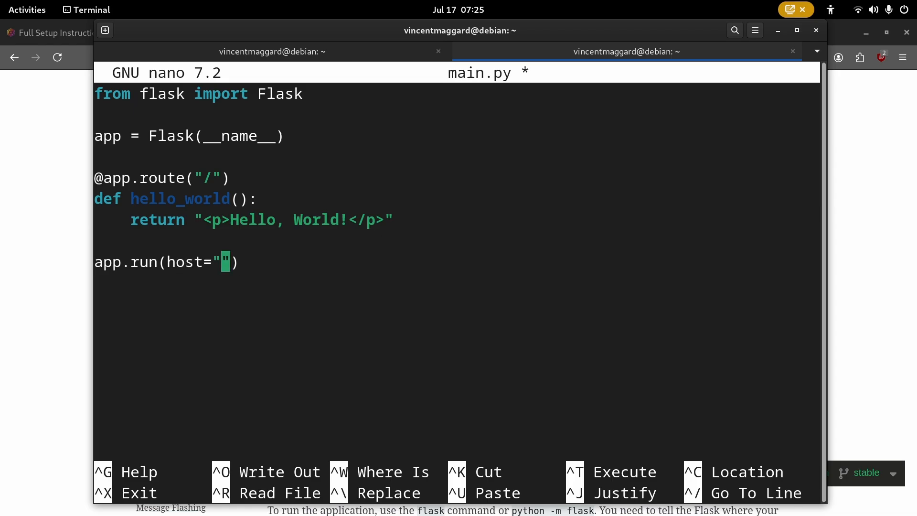
type("0.0.0.0")
key("Right")
key("Right")
key("ctrl+s")
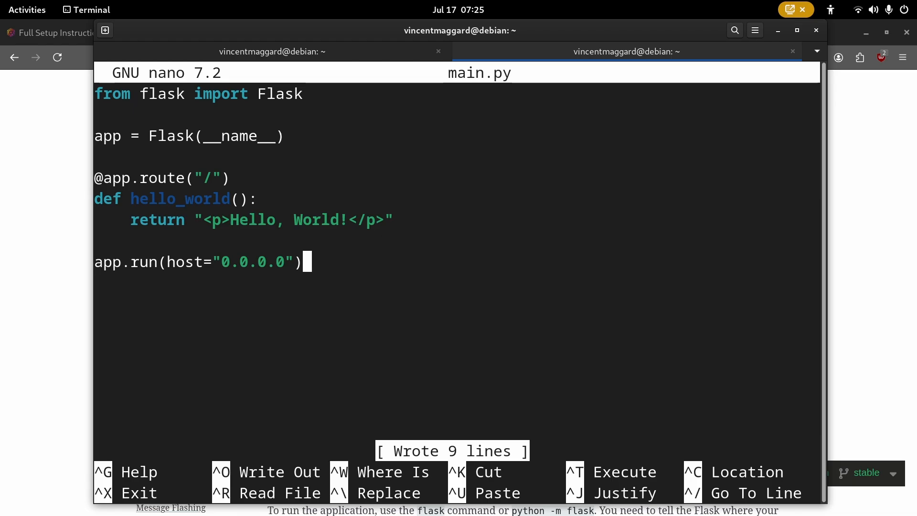
key("ctrl+x")
- Run 'python3 main.py' and view Hello, World! at 127.0.0.1:5000 in Firefox, zoomed in
type("pytho")
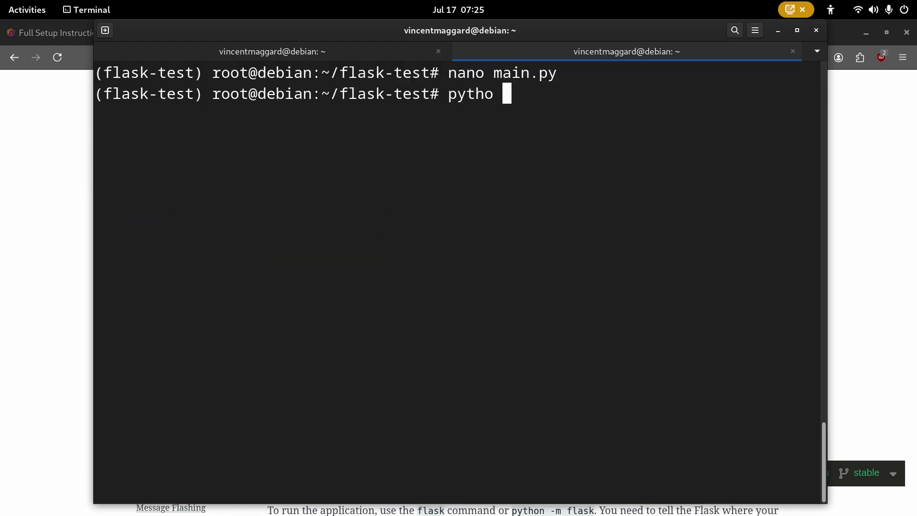
key("BackSpace")
type("n3 main.py")
key("Return")
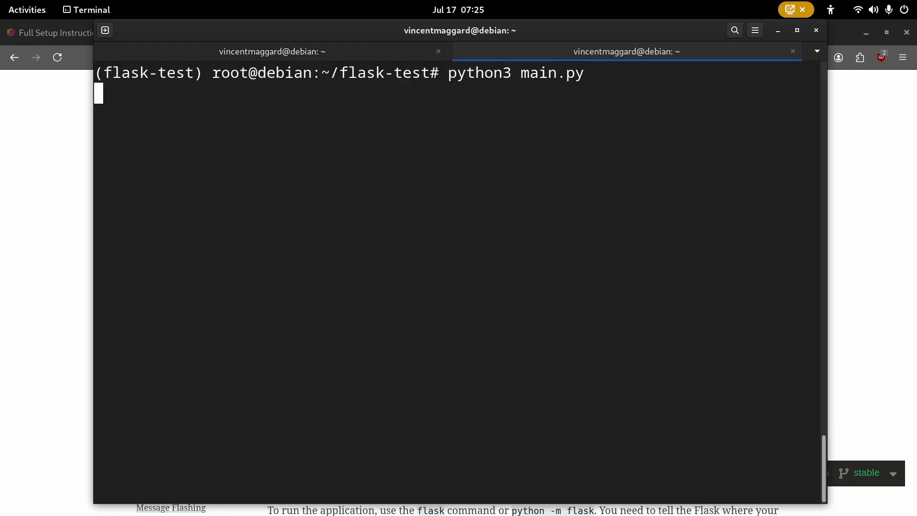
right_click(352, 203)
left_click(366, 213)
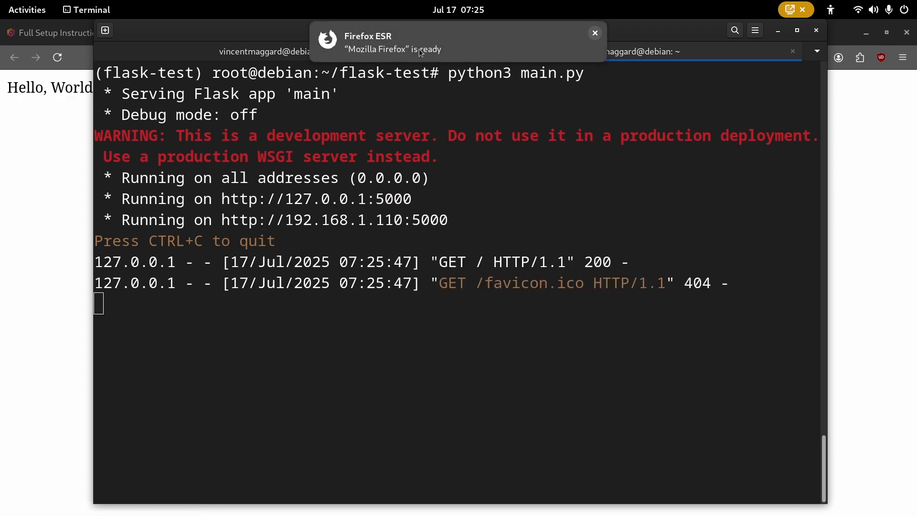
left_click(419, 49)
key("ctrl+plus")
key("ctrl+plus")
key("ctrl+plus")
key("ctrl+plus")
key("ctrl+plus")
key("ctrl+plus")
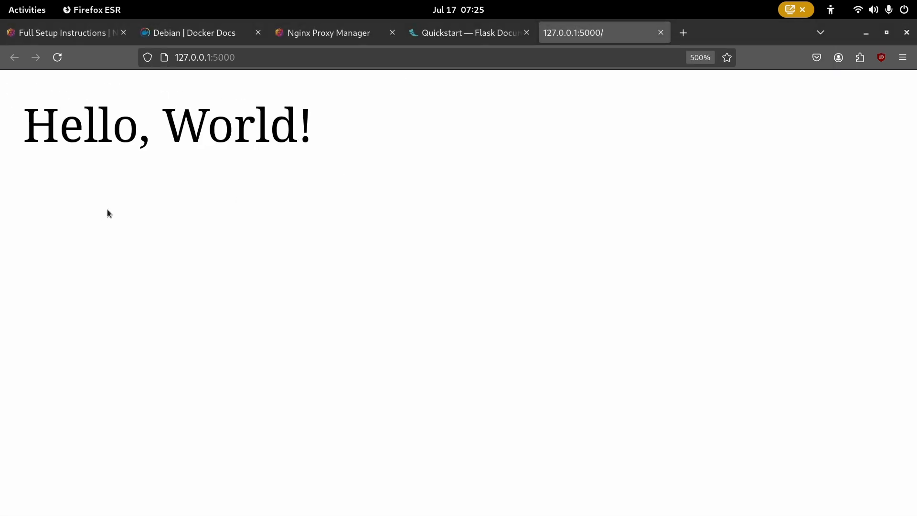
- Switch to Nginx Proxy Manager, zoom the dashboard out three steps, and open the empty Proxy Hosts list
left_click(311, 59)
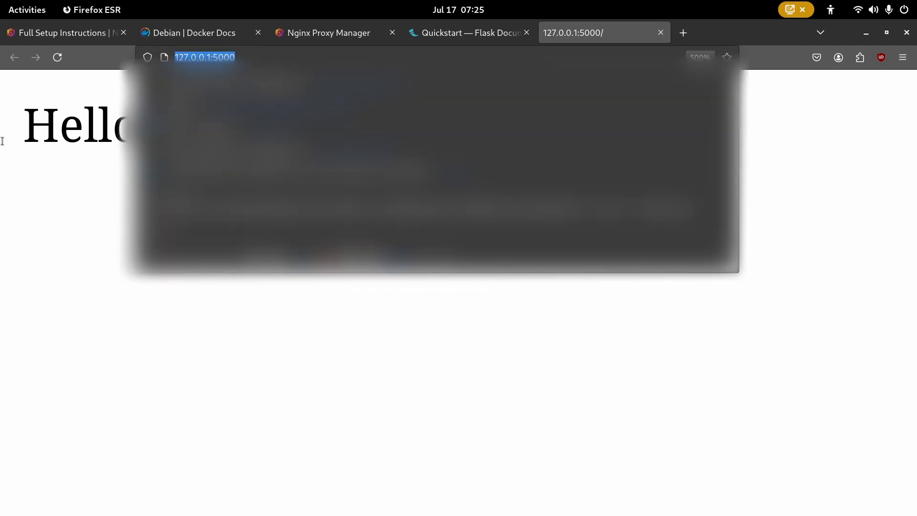
left_click(3, 141)
left_click(293, 35)
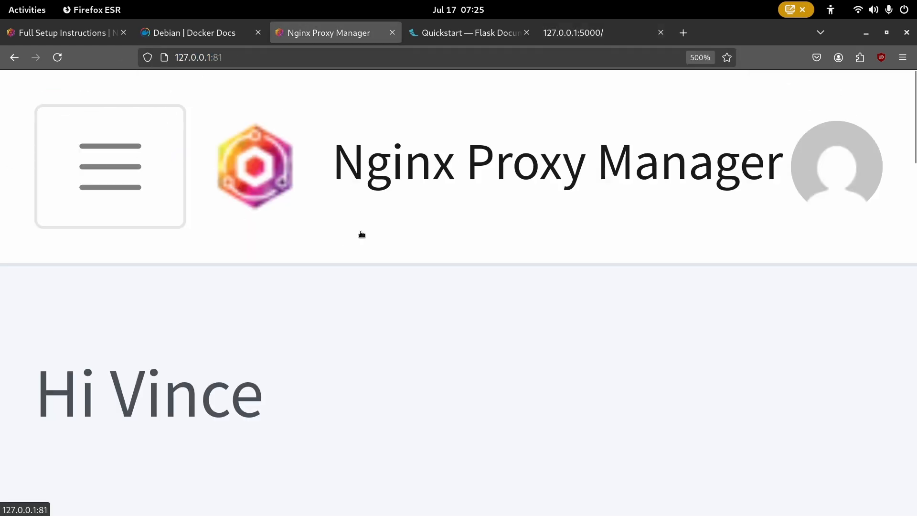
key("ctrl+minus")
key("ctrl+minus")
key("ctrl+minus")
key("ctrl+minus")
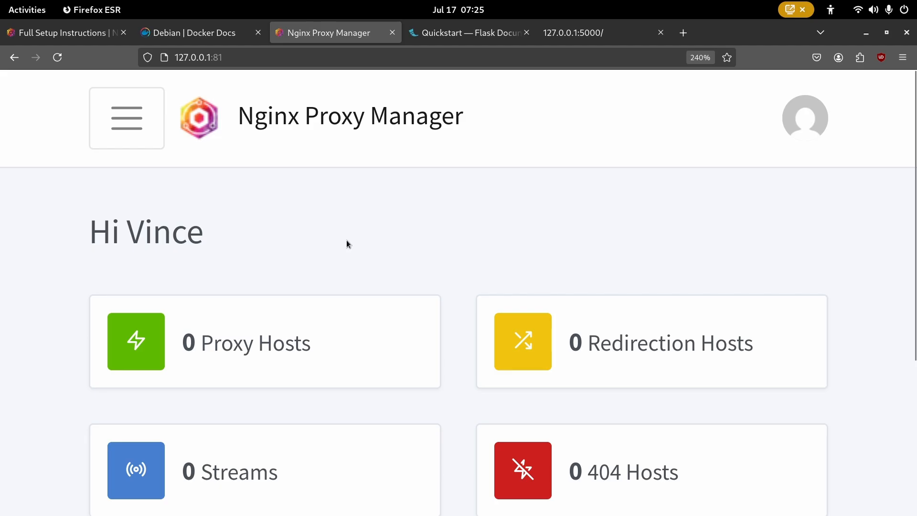
key("ctrl+minus")
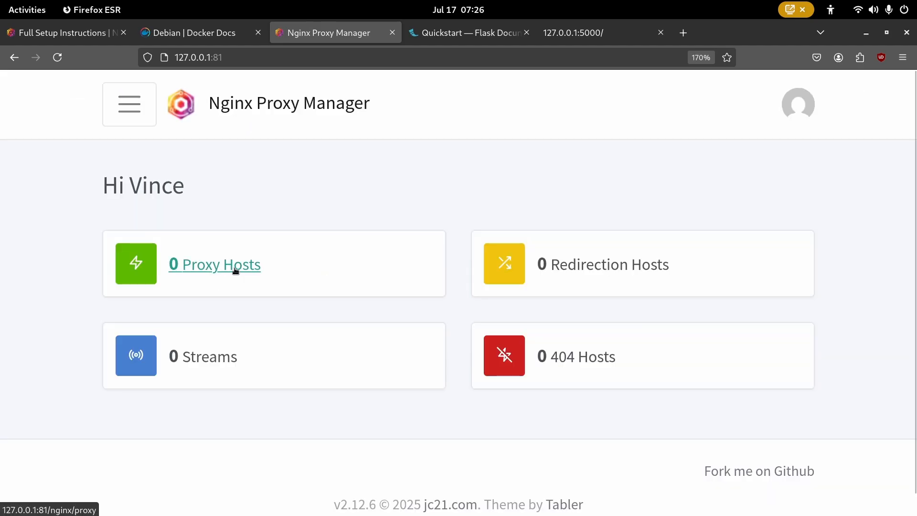
key("ctrl+minus")
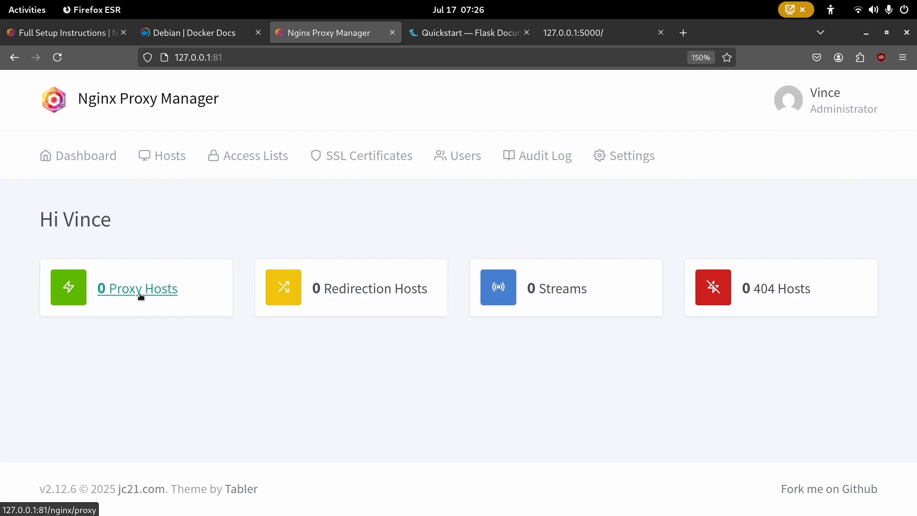
left_click(149, 293)
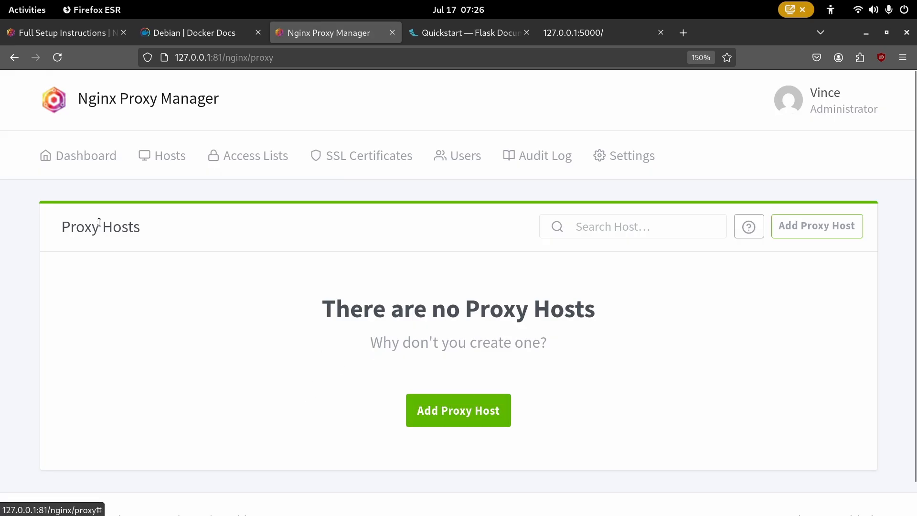
- Start a new proxy host with domain testing.vincentmaggard.com, forward hostname 127.0.0.1 and port 5000
left_click(453, 404)
left_click(366, 251)
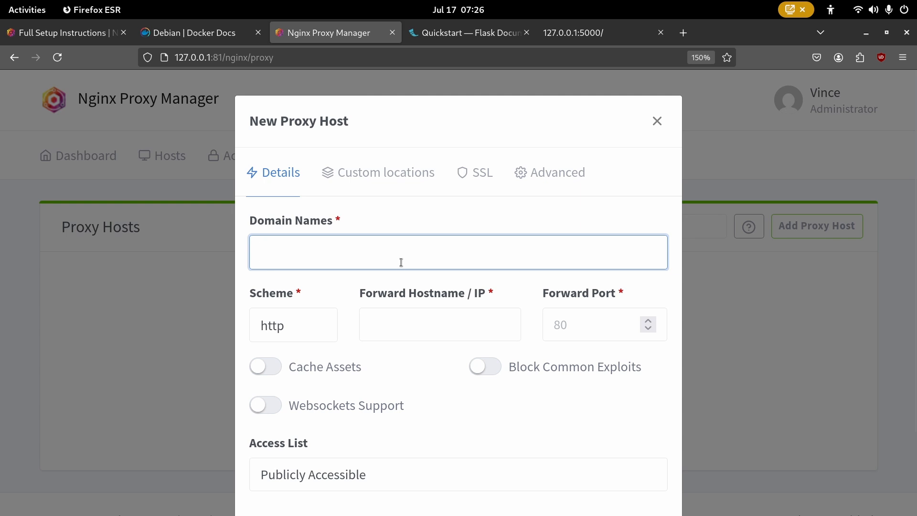
type("testing.vi")
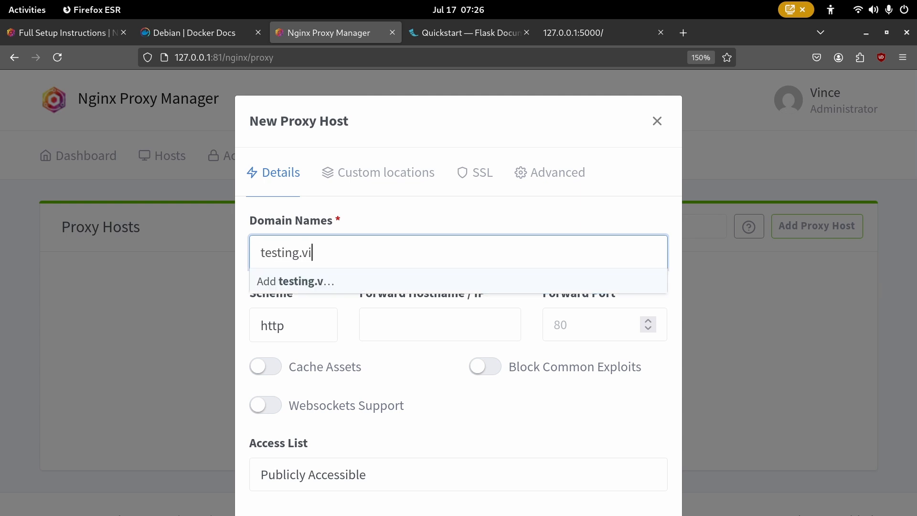
type("ncentmaggard.c")
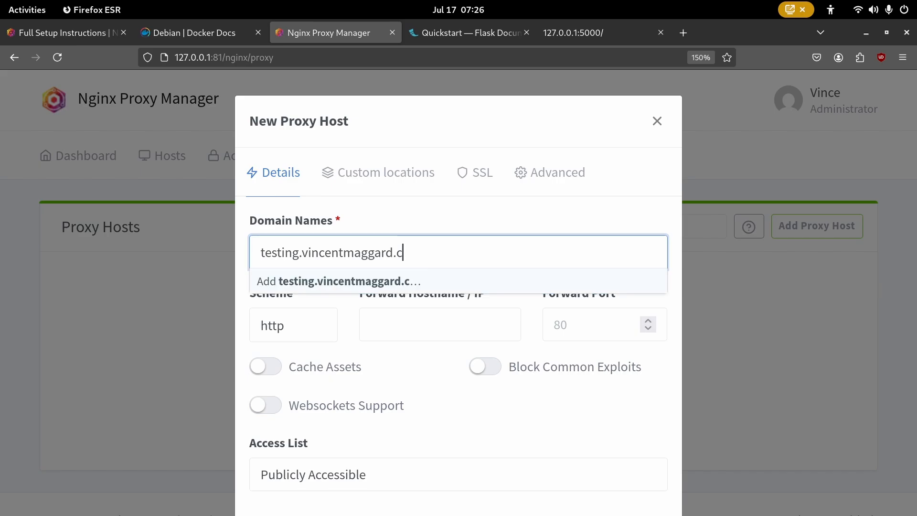
type("om")
key("Return")
left_click(387, 326)
left_click(567, 333)
type("5000")
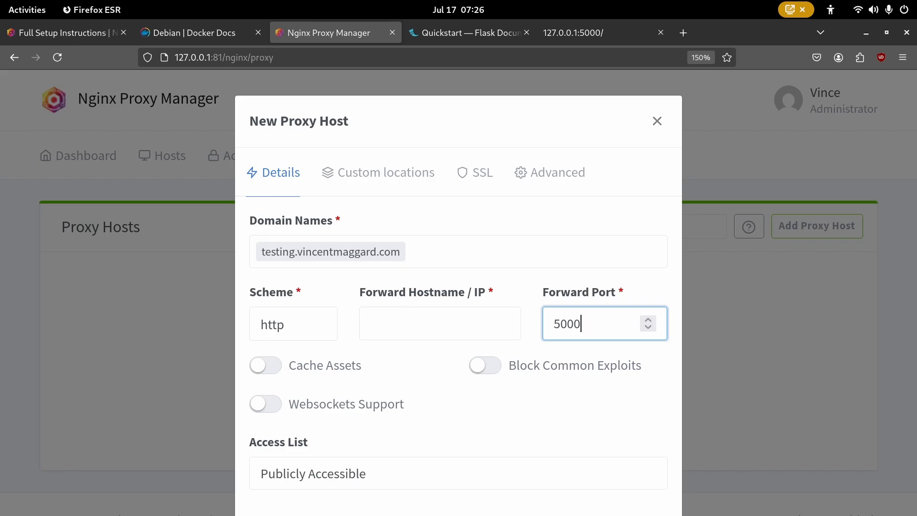
left_click(386, 322)
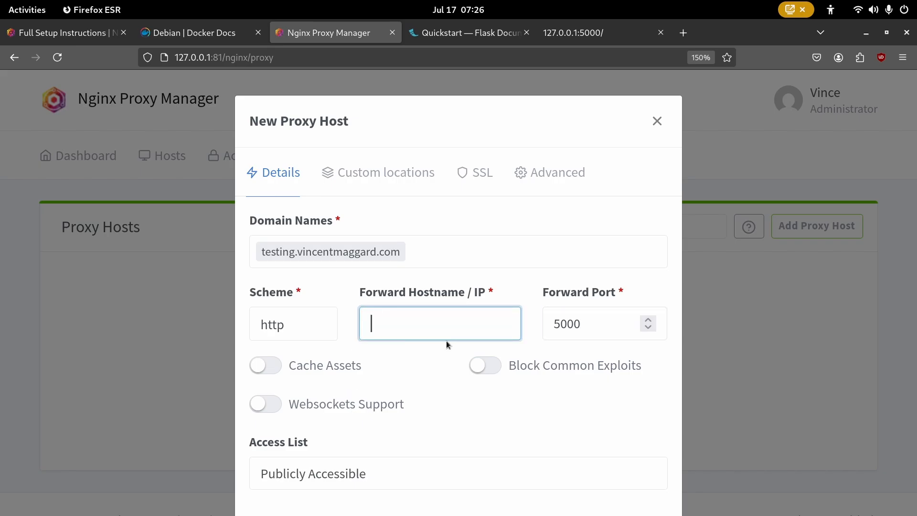
type("127")
left_click(501, 285)
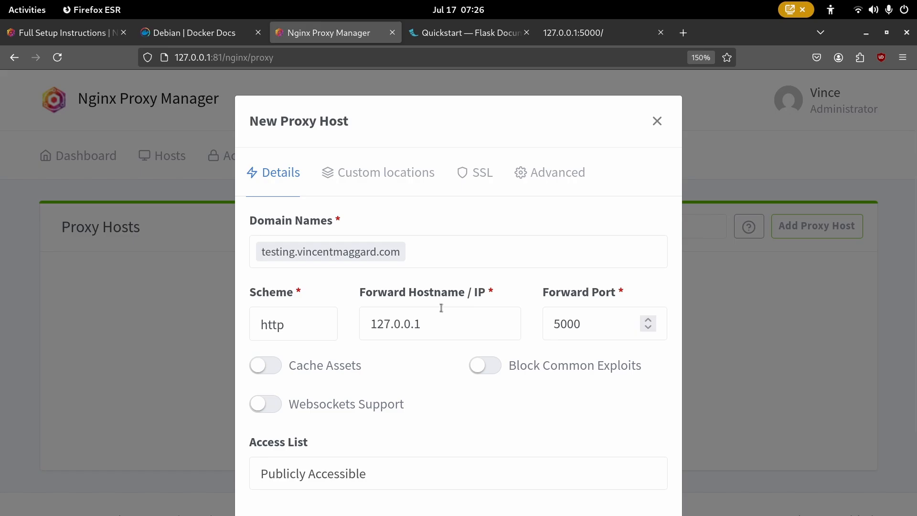
- Confirm the Flask server's 127.0.0.1 address in the terminal, then save the proxy host
key("alt+Tab")
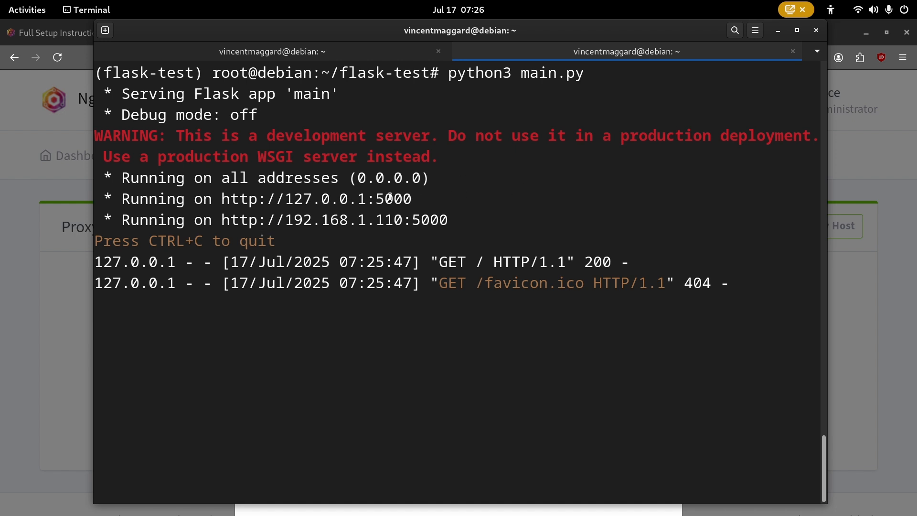
left_click_drag(367, 200, 266, 200)
left_click(546, 199)
key("alt+Tab")
scroll(317, 362, "down", 3)
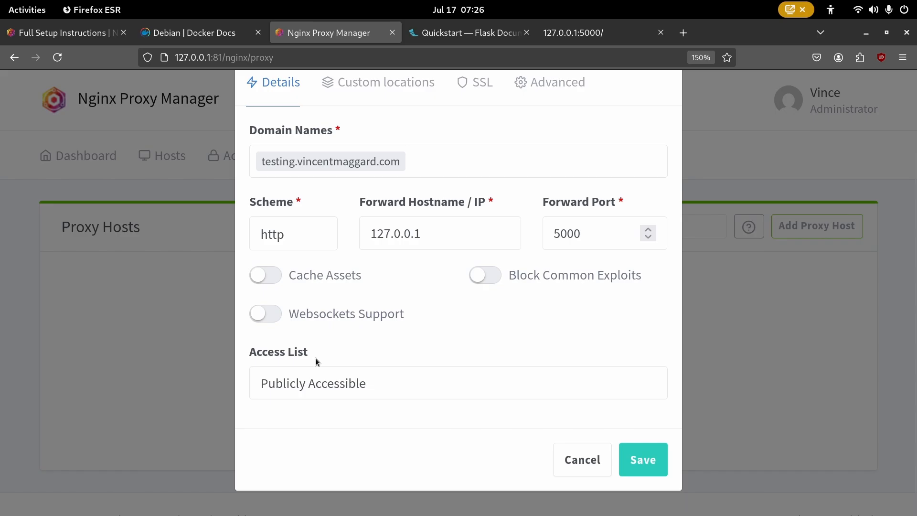
scroll(521, 314, "up", 3)
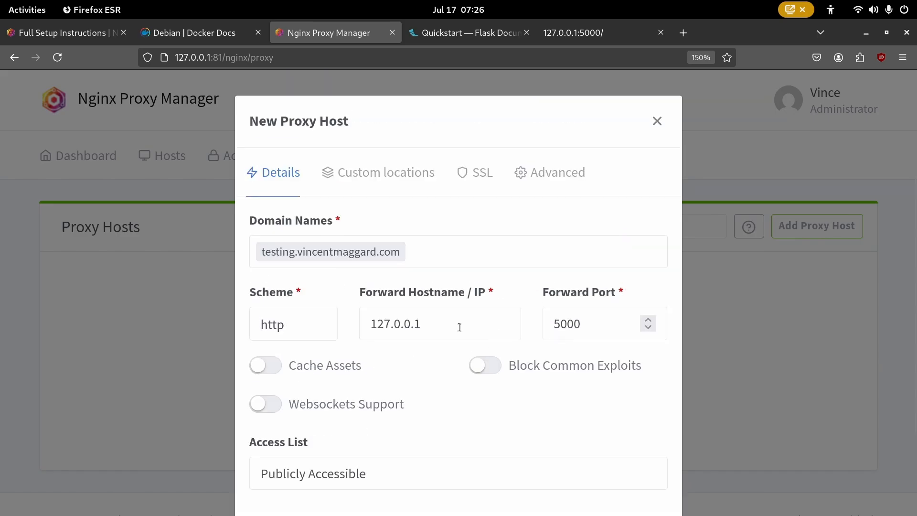
scroll(511, 315, "down", 3)
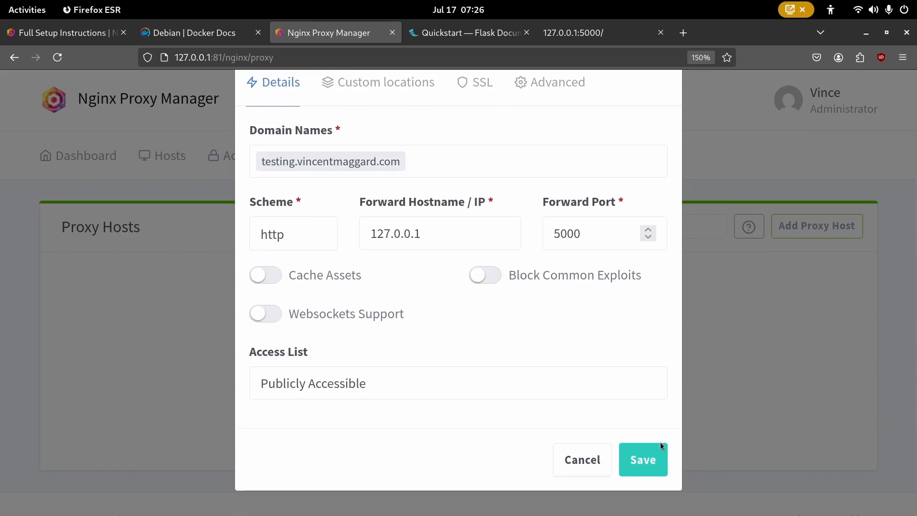
left_click(647, 459)
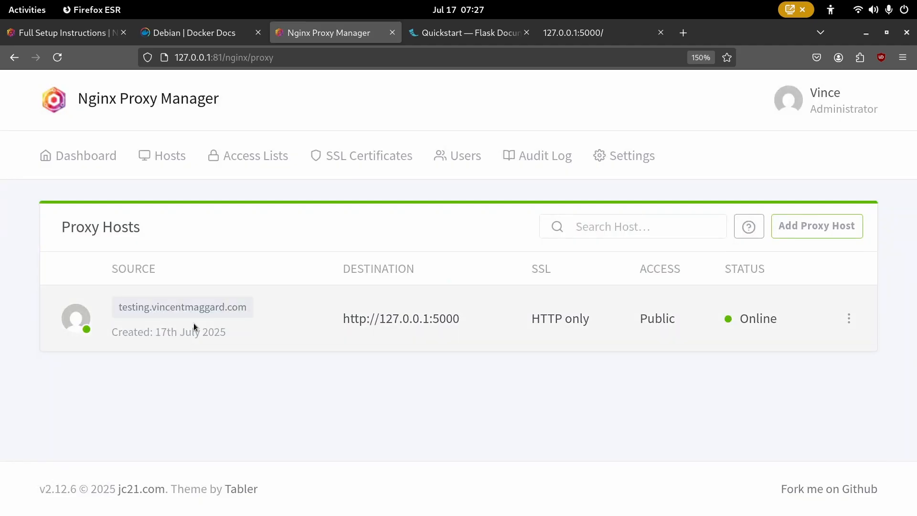
- Stop the Flask server and begin a 127.0.0.1 line in /etc/hosts
key("alt+Tab")
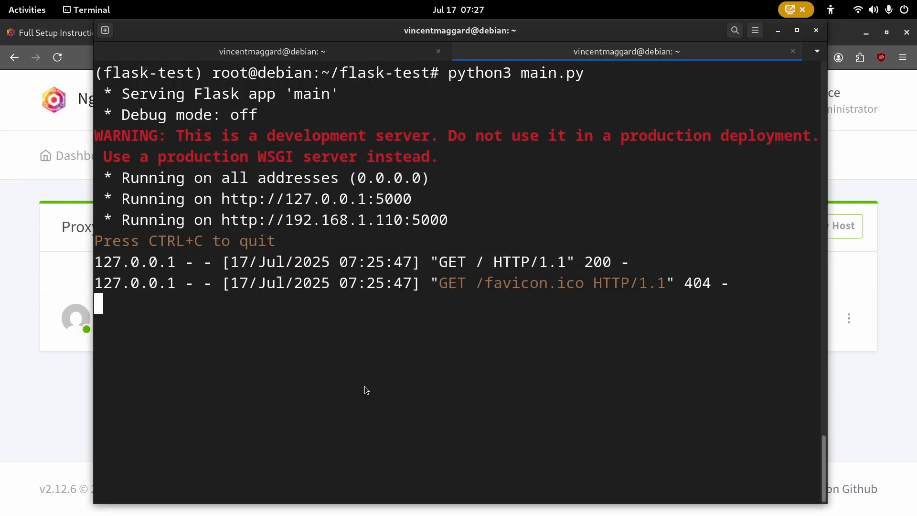
key("ctrl+c")
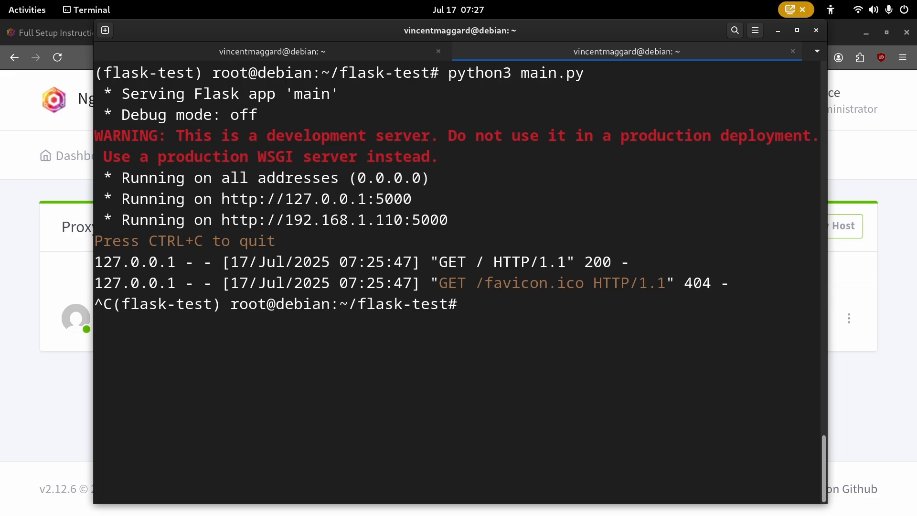
type("nano ")
type("/etc/host")
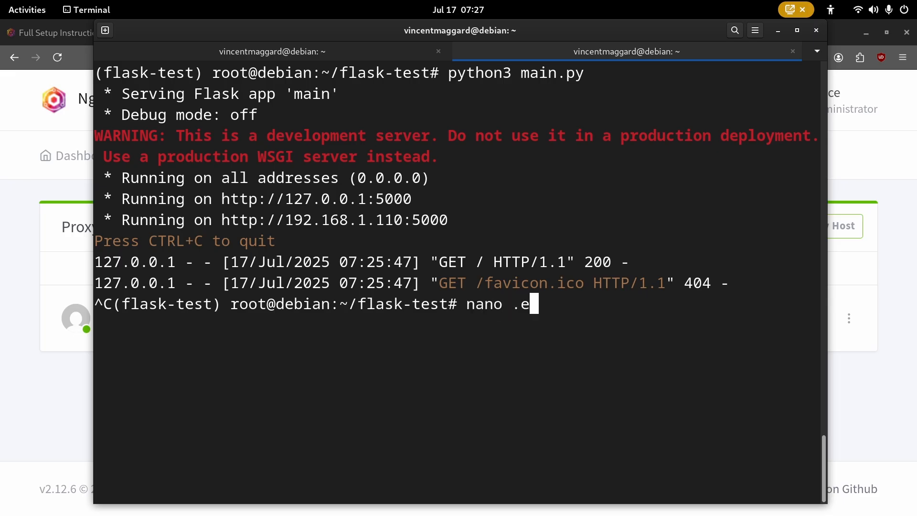
type("s")
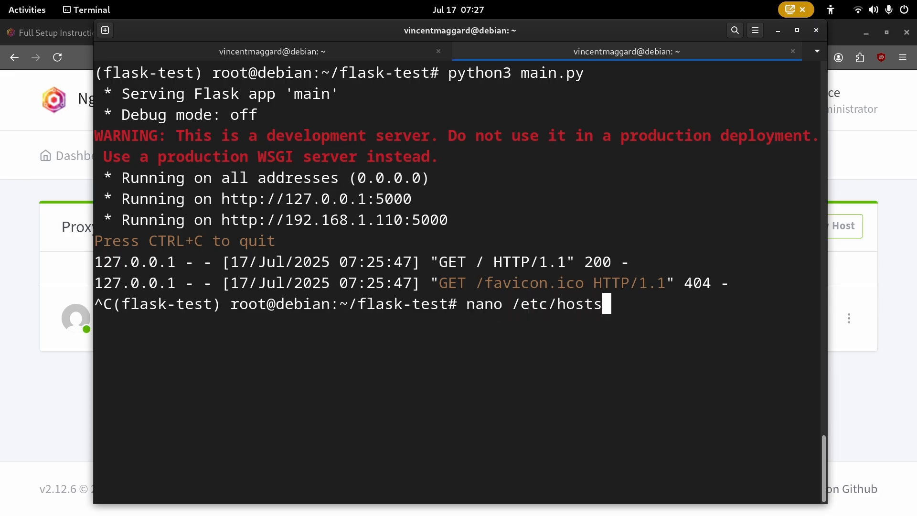
key("Return")
key("Down")
key("Down")
key("Down")
key("Down")
key("Down")
key("Up")
key("Up")
key("Down")
key("Down")
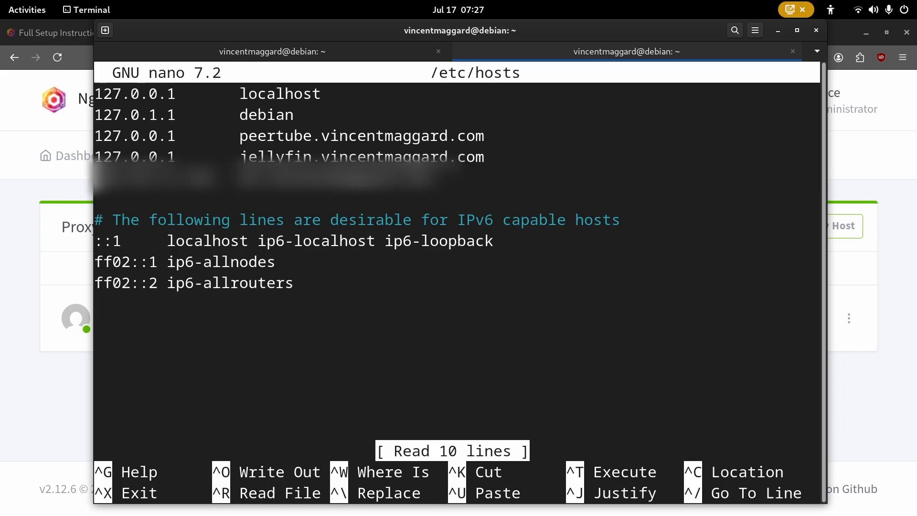
type("127.")
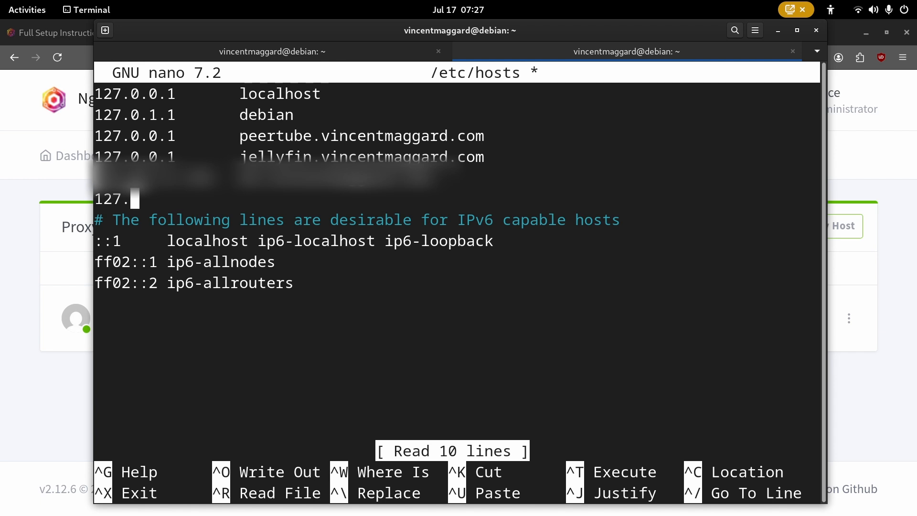
type("0.0.1")
key("Return")
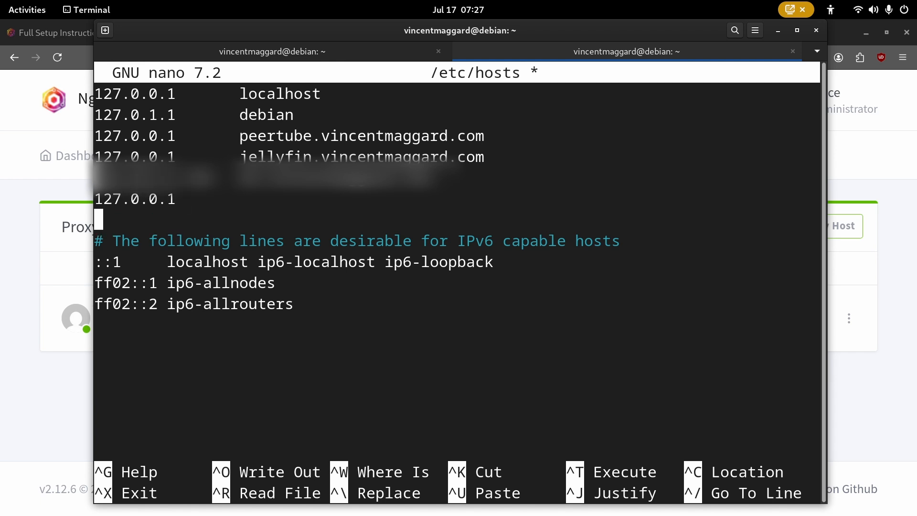
key("BackSpace")
key("Tab")
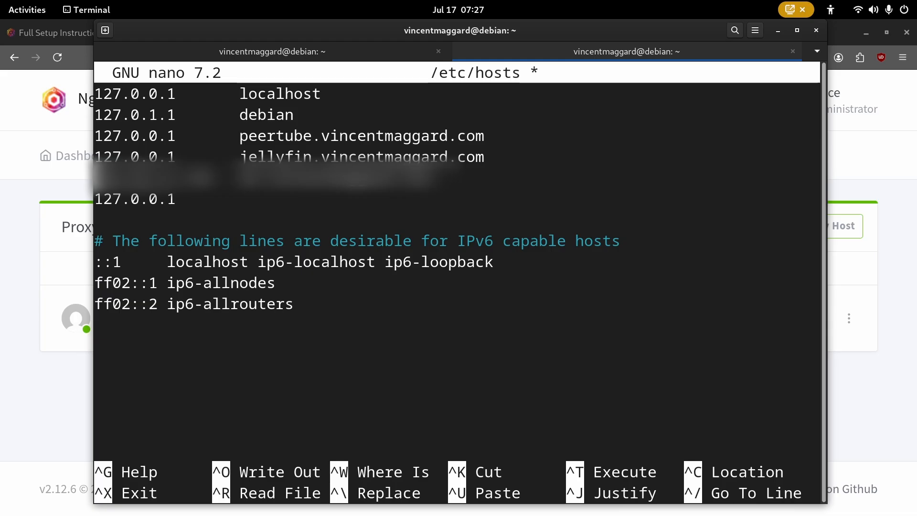
- Finish the entry with testing.vincentmaggard.com, save /etc/hosts, and rerun python3 main.py
type("test.")
key("Left")
type("ing")
key("Right")
type("vincentmaggar.")
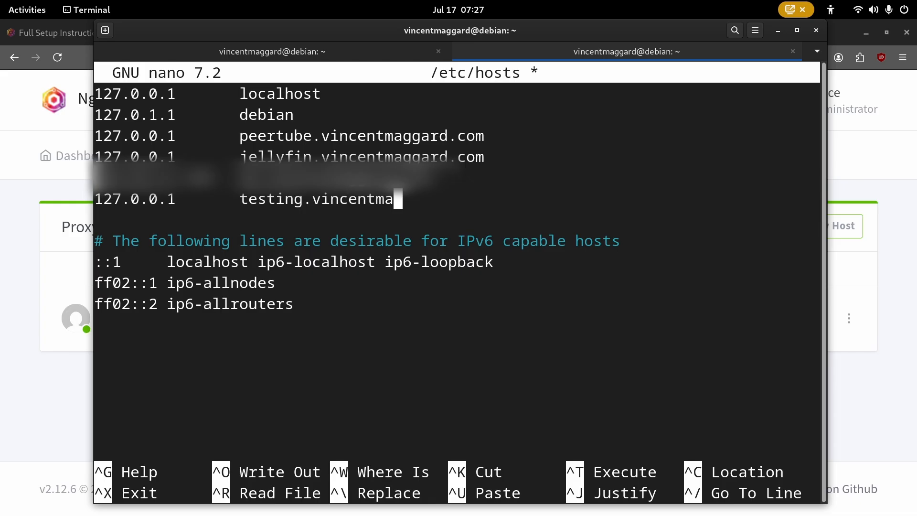
key("Left")
type("d")
key("Right")
type("com")
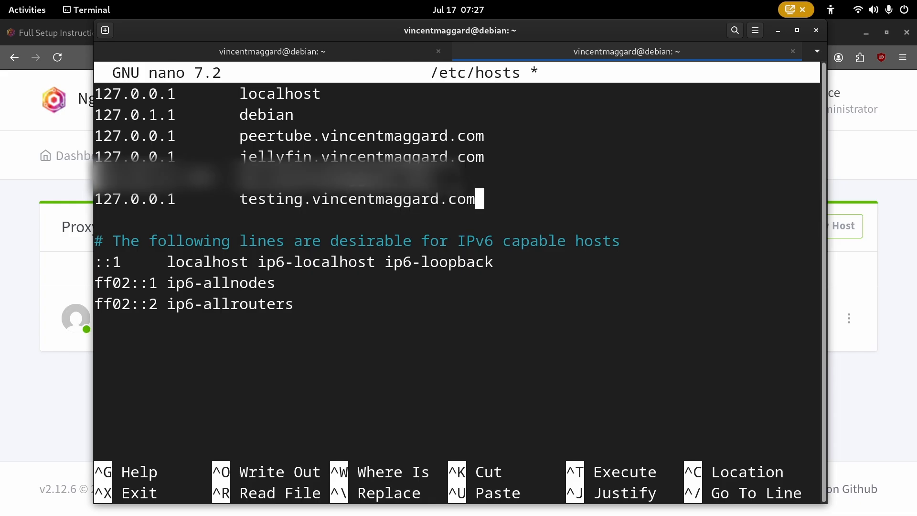
key("ctrl+s")
key("ctrl+x")
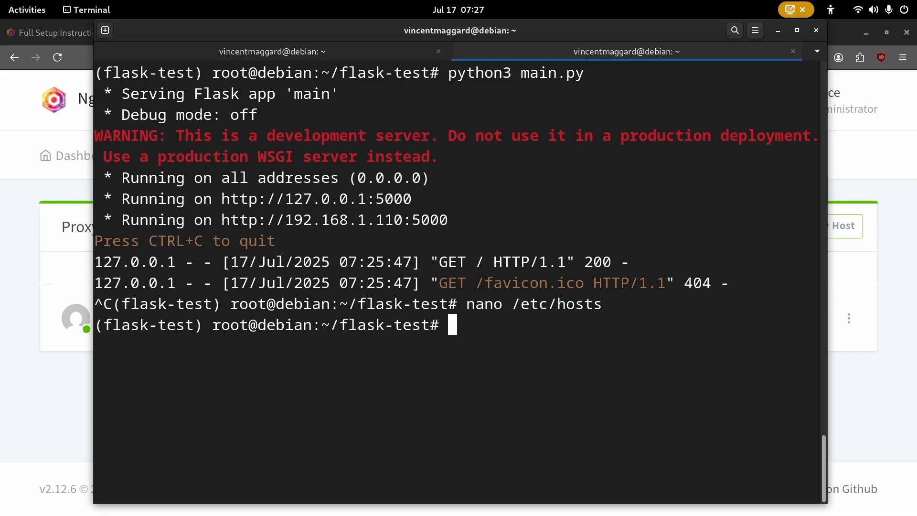
key("ctrl+l")
key("Up")
key("Up")
key("Return")
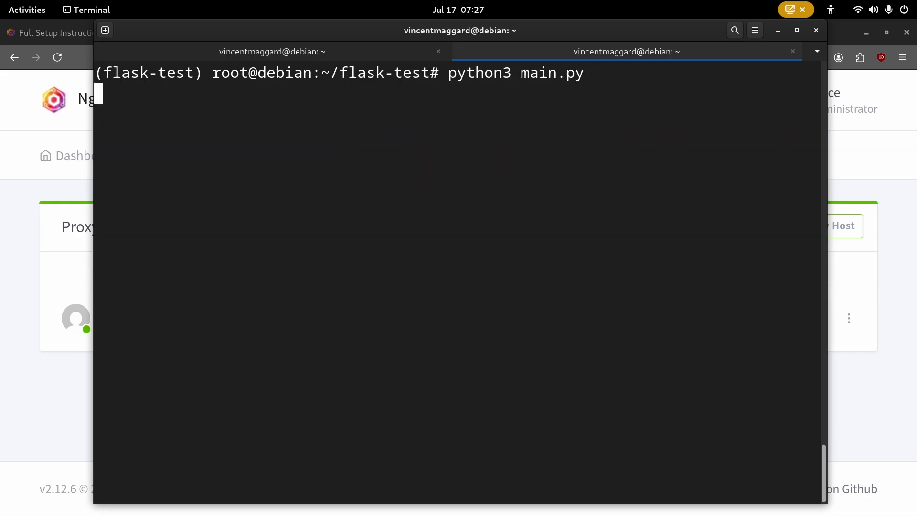
- Open testing.vincentmaggard.com in a new tab, see 502 Bad Gateway, and return to Nginx Proxy Manager
key("alt+Tab")
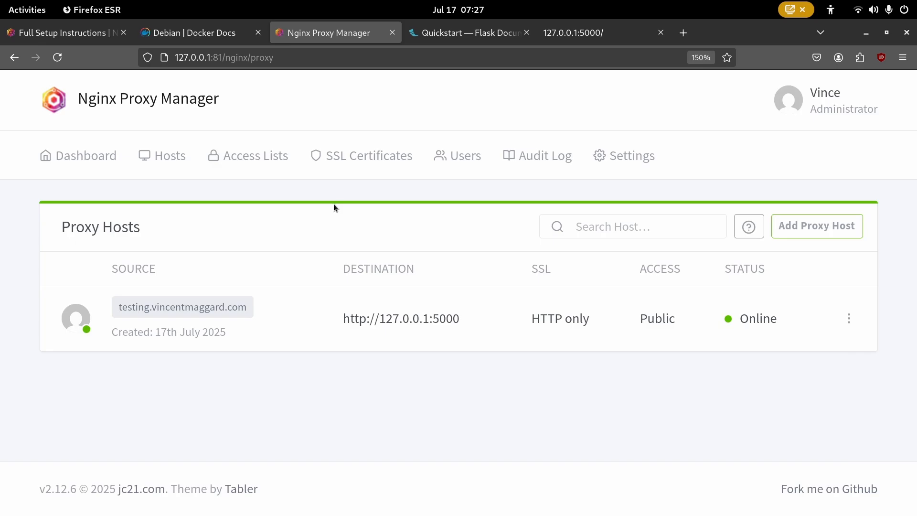
key("ctrl+t")
type("te")
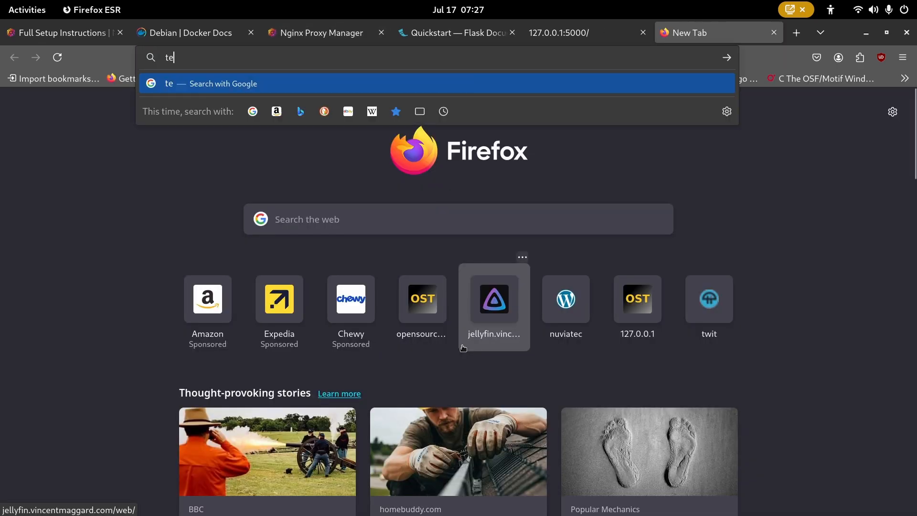
type("sting.vincen")
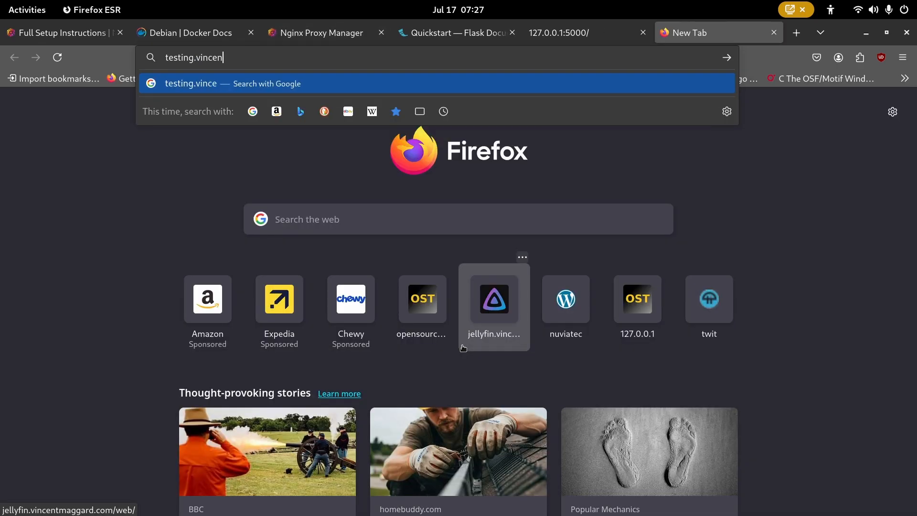
type("tmaggard.com")
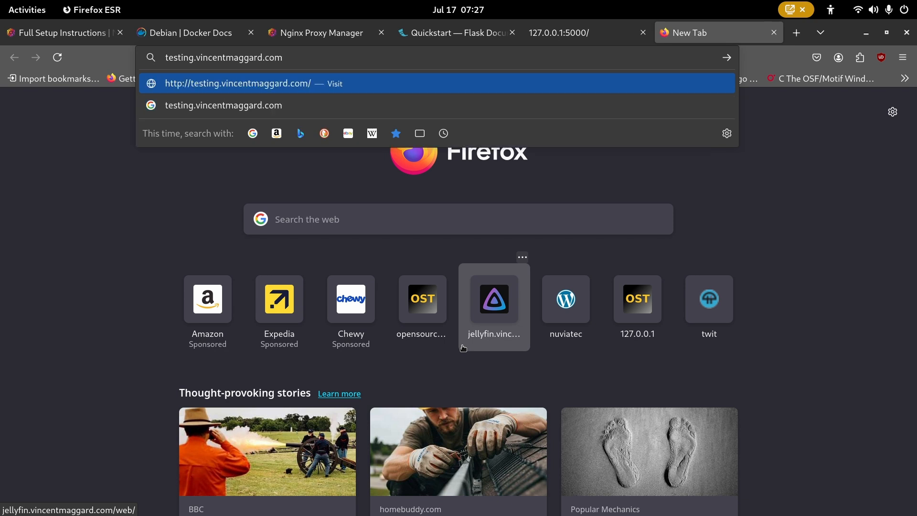
key("Return")
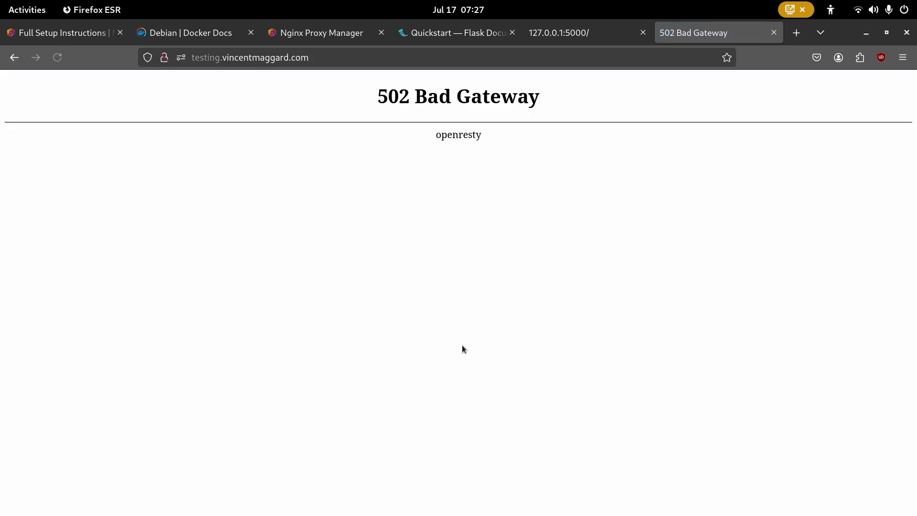
key("alt+Tab")
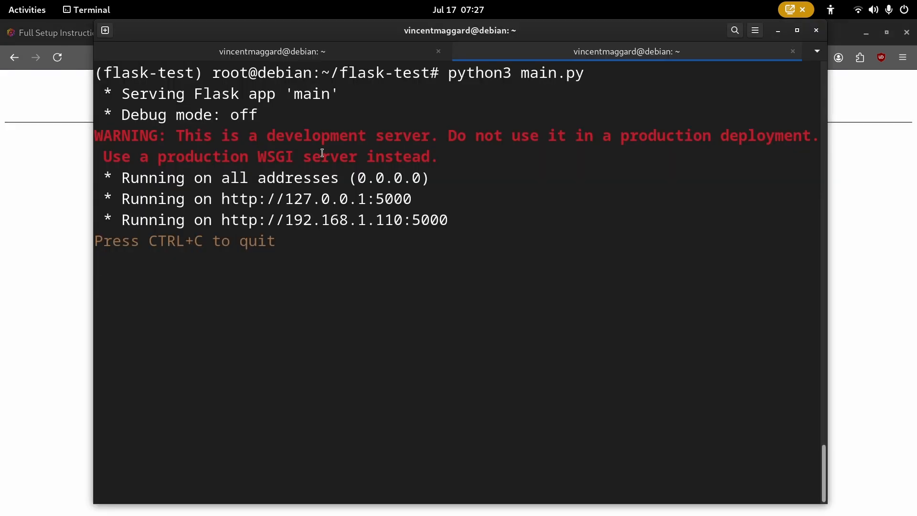
key("alt+Tab")
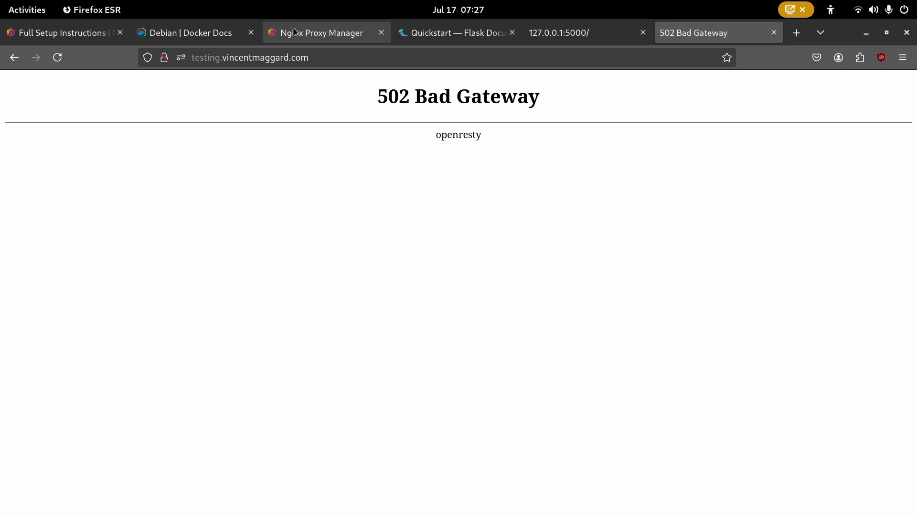
left_click(296, 32)
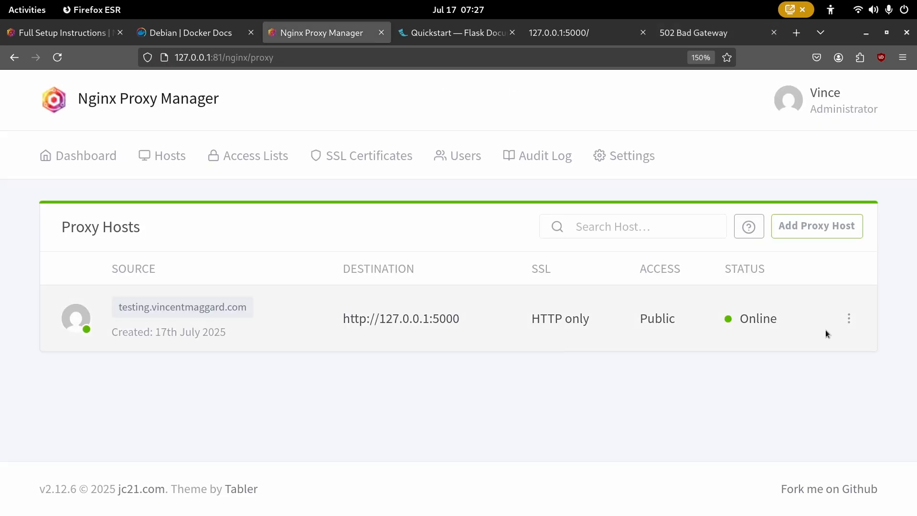
- Review the testing.vincentmaggard.com host's Custom Locations, SSL and Details tabs, then cancel without changes
left_click(849, 319)
left_click(772, 371)
left_click(849, 319)
left_click(738, 380)
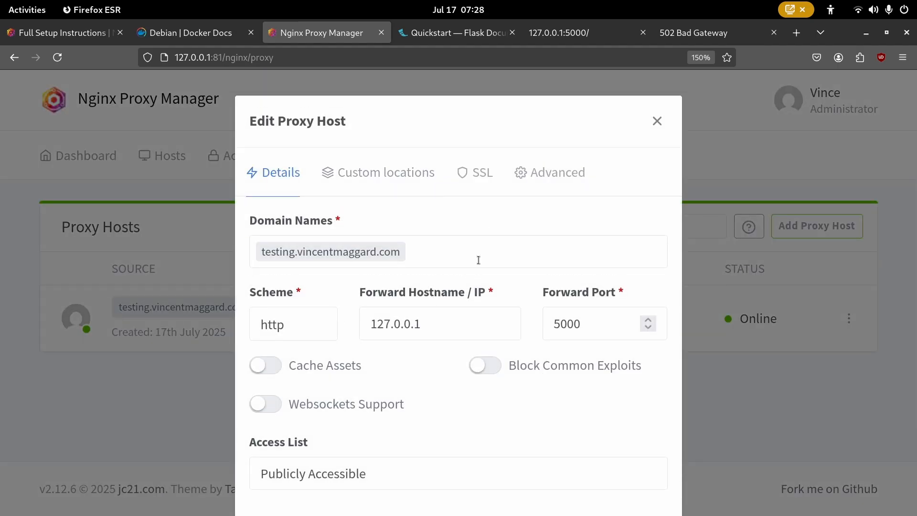
scroll(462, 256, "down", 2)
scroll(485, 287, "up", 2)
left_click(436, 174)
left_click(479, 177)
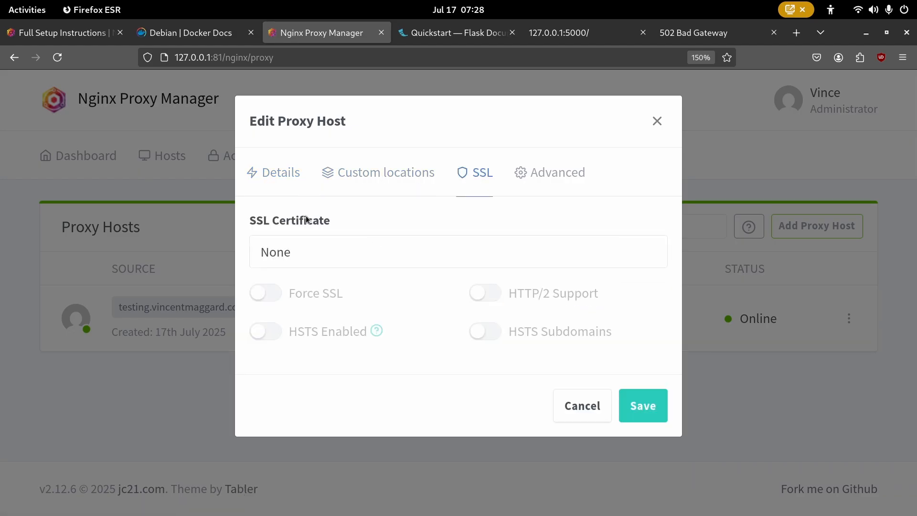
left_click(270, 174)
scroll(631, 411, "down", 2)
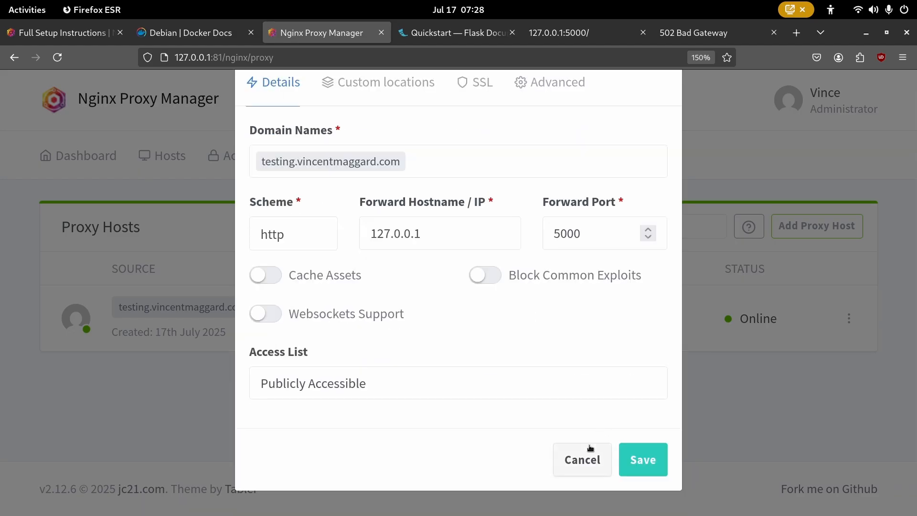
left_click(590, 451)
- Reload the domain to confirm the 502, and check the Flask app at 127.0.0.1:5000 and its terminal
left_click(708, 42)
key("F5")
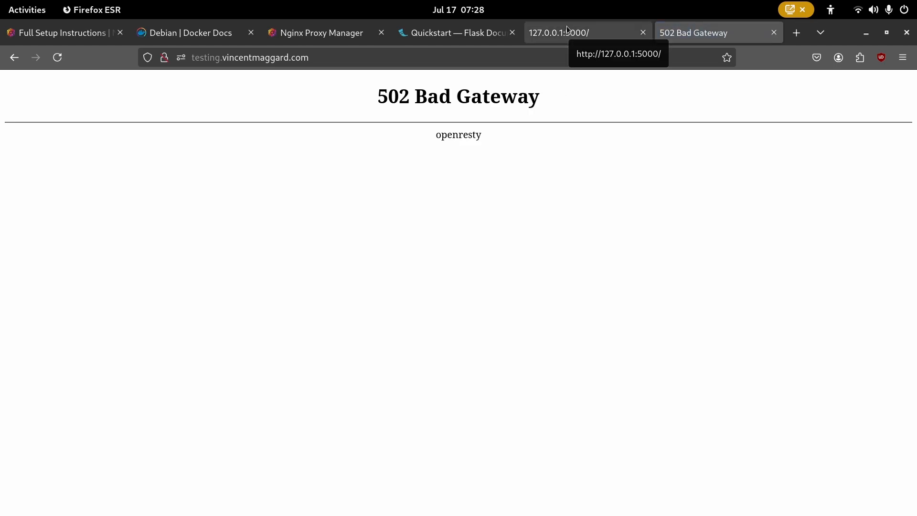
left_click(566, 26)
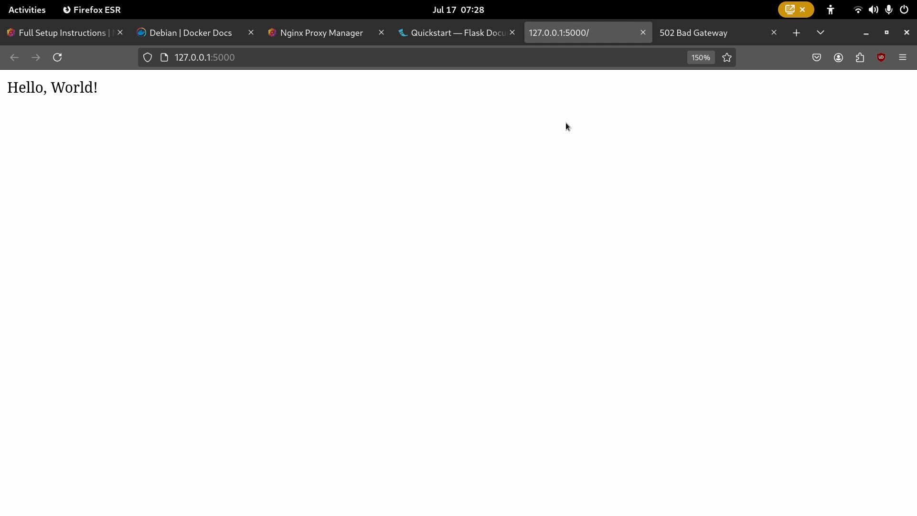
key("alt+Tab")
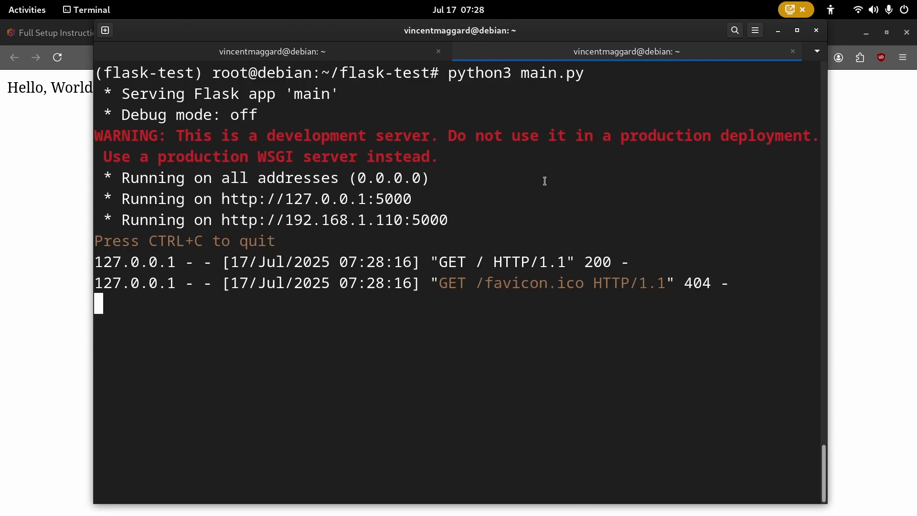
key("alt+Tab")
left_click(439, 32)
left_click(287, 33)
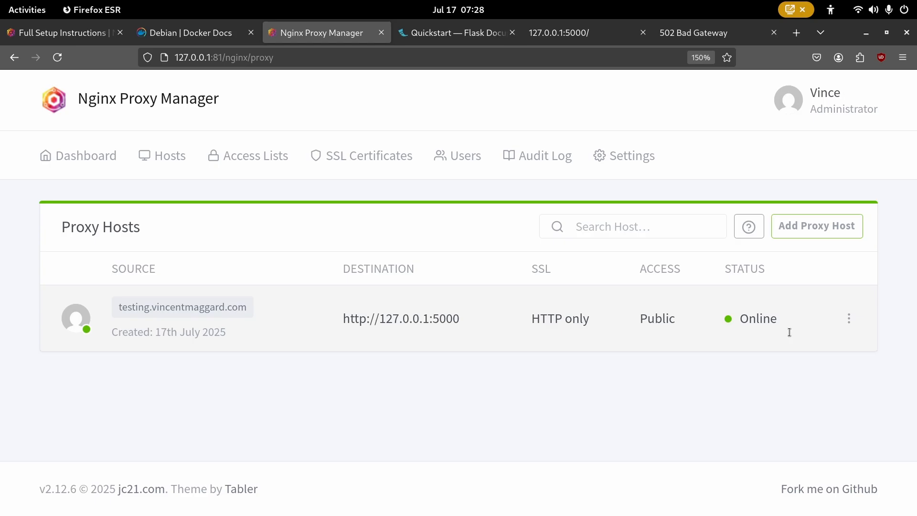
left_click(849, 318)
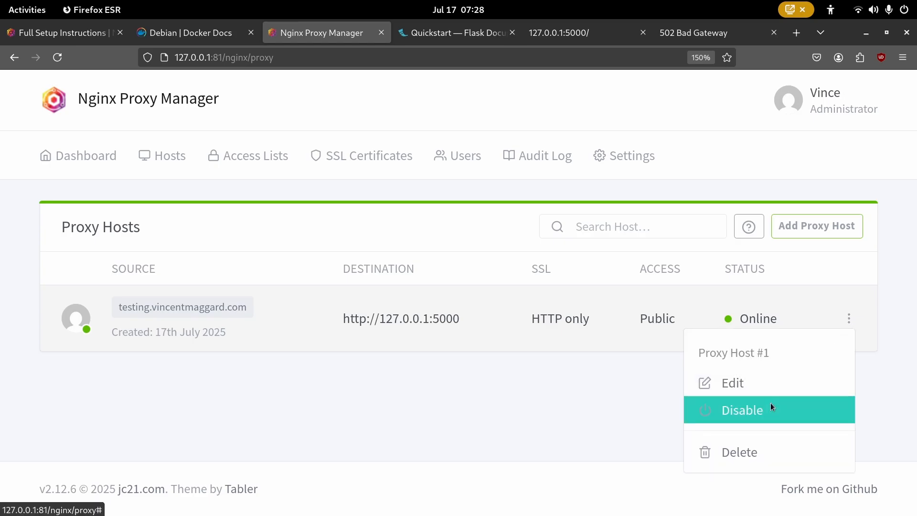
- Disable the testing.vincentmaggard.com proxy host and reload the domain to see the effect
left_click(771, 409)
left_click(656, 39)
key("F5")
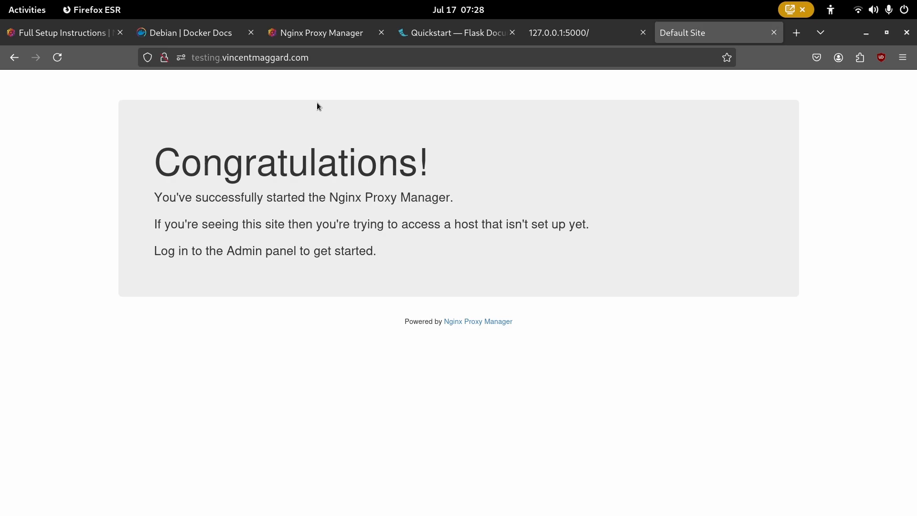
left_click(294, 36)
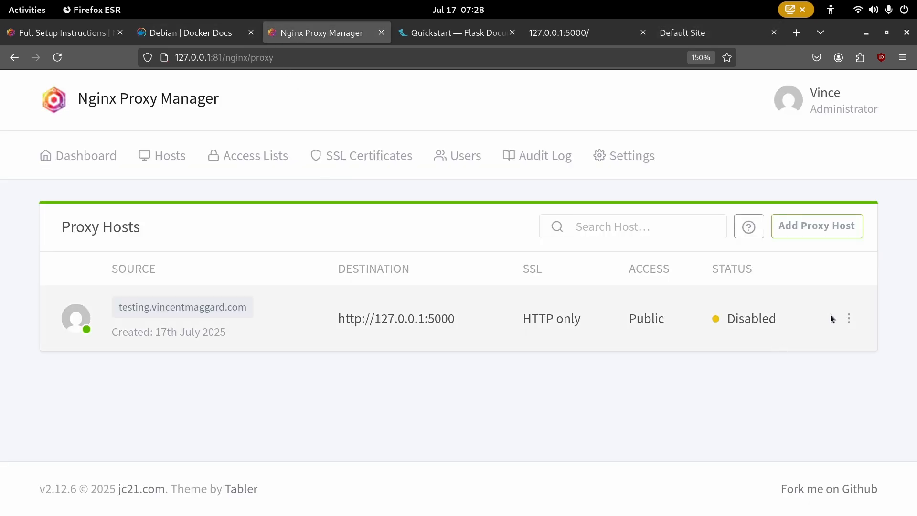
- Re-enable the proxy host and reload the domain, which still returns 502 Bad Gateway
left_click(848, 318)
left_click(753, 410)
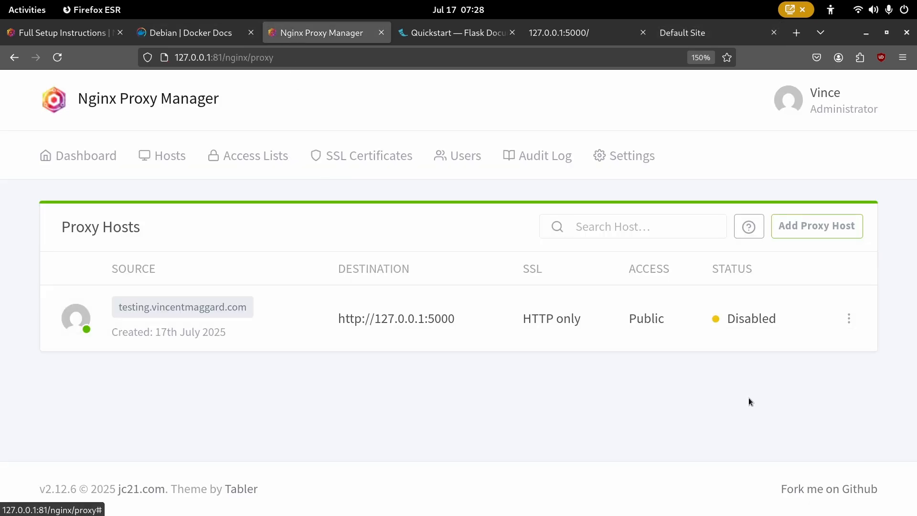
left_click(718, 30)
key("F5")
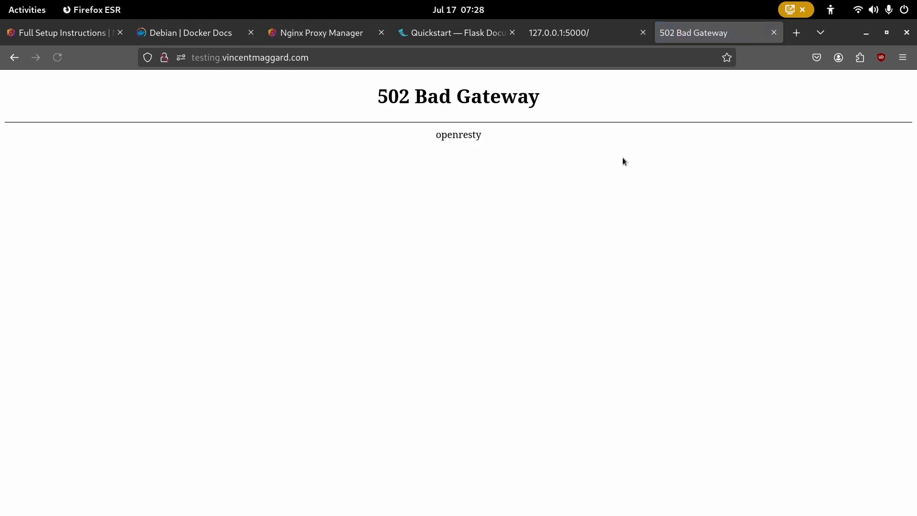
left_click(333, 33)
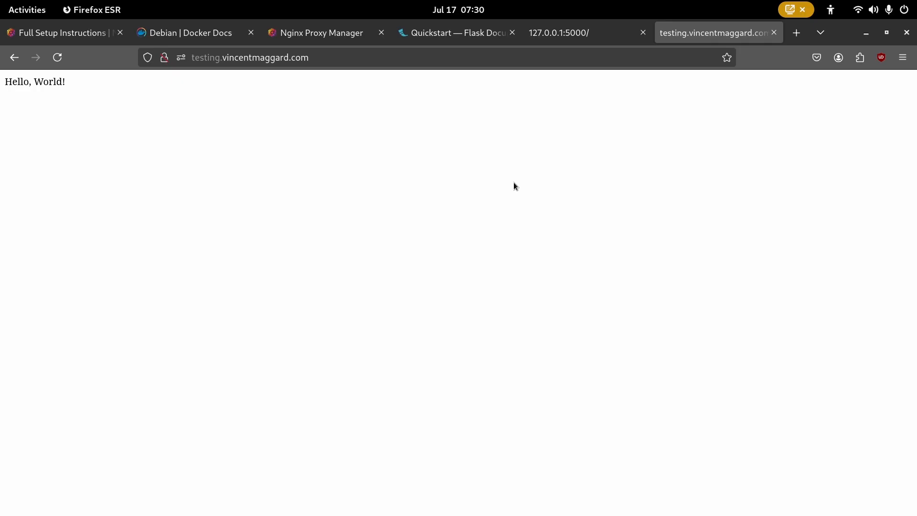
- Zoom the testing.vincentmaggard.com 'Hello, World!' page in to 400%
key("ctrl+plus")
key("ctrl+plus")
key("ctrl+plus")
key("ctrl+plus")
key("ctrl+plus")
key("ctrl+plus")
key("ctrl+plus")
key("ctrl+plus")
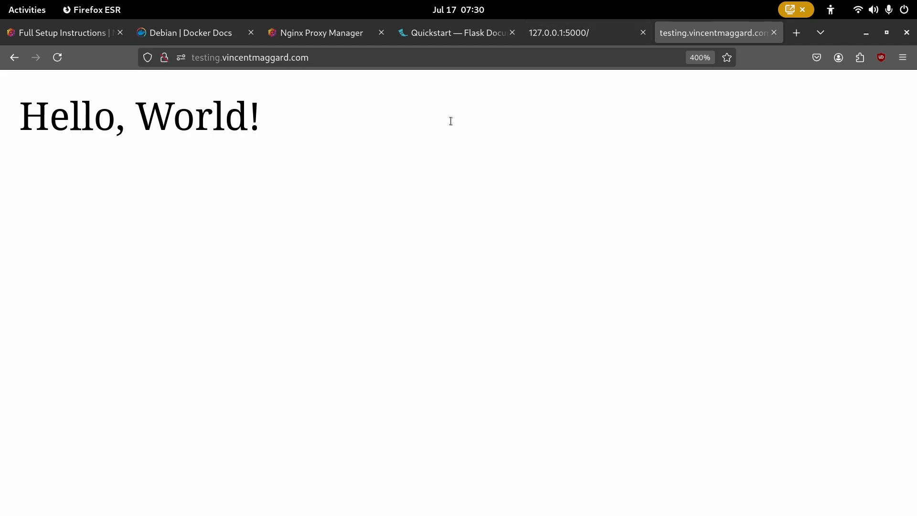
- Highlight the 'Hello, World!' text and check the page's full address
left_click_drag(346, 130, 2, 141)
double_click(22, 135)
left_click(332, 138)
left_click_drag(331, 138, 4, 132)
left_click(301, 129)
left_click(266, 59)
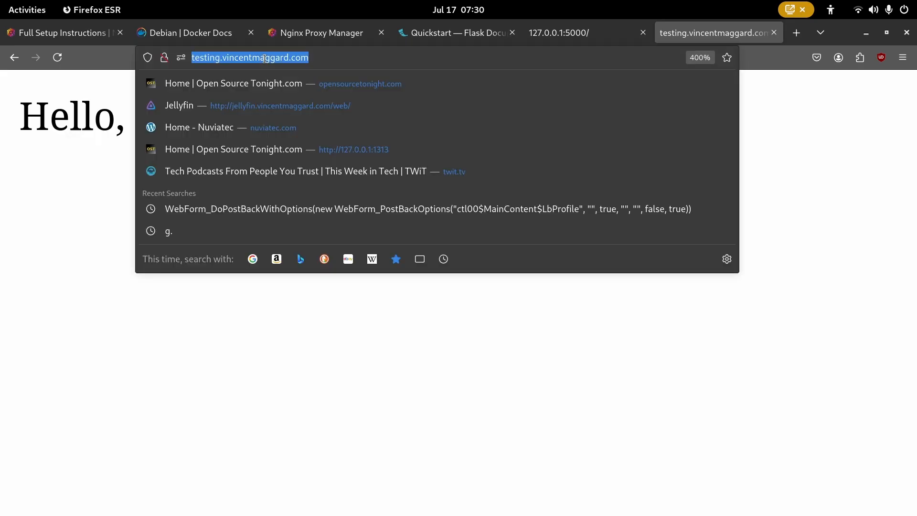
left_click(5, 230)
left_click_drag(268, 123, 20, 118)
left_click(349, 136)
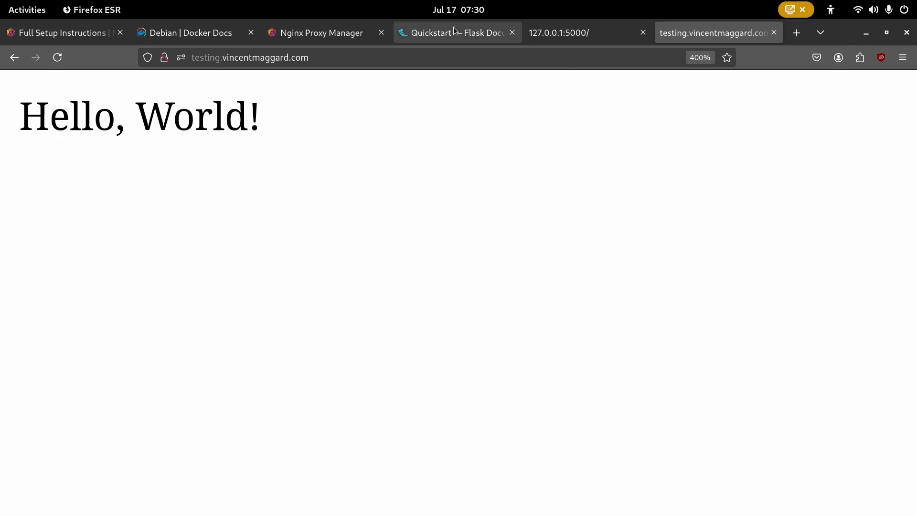
- Review the proxy host in Nginx Proxy Manager, then load the router at 192.168.1.1 in a new tab
left_click(319, 33)
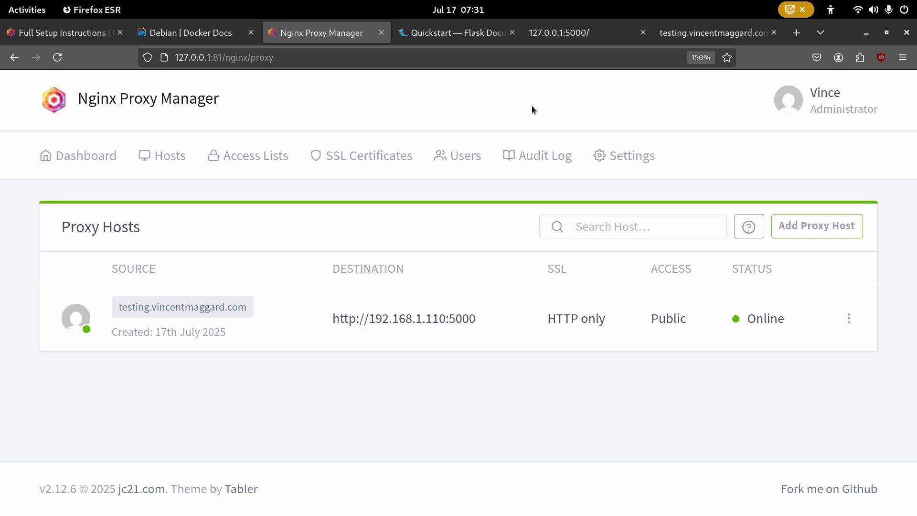
key("ctrl+t")
type("192.168.1.110:")
key("BackSpace")
key("BackSpace")
key("BackSpace")
key("BackSpace")
key("Return")
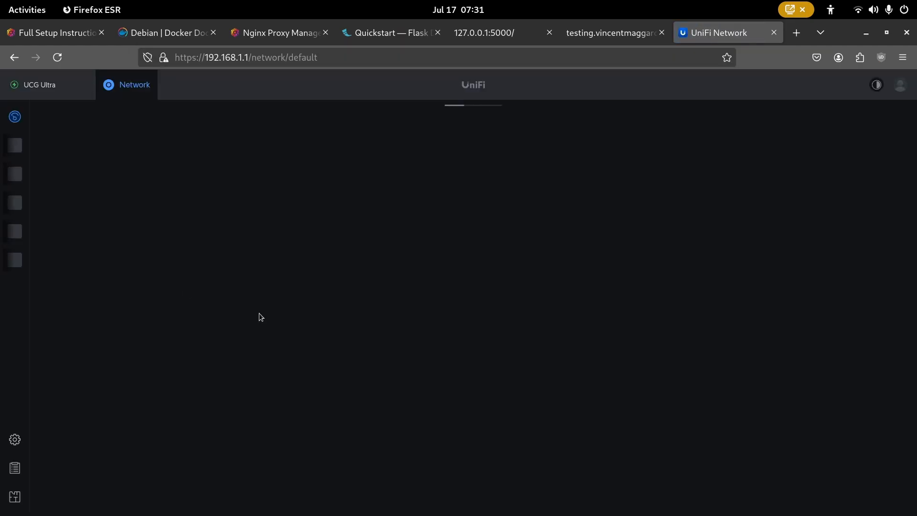
- Open UniFi's Port Forwarding settings, opening and dismissing a new entry form
left_click(15, 440)
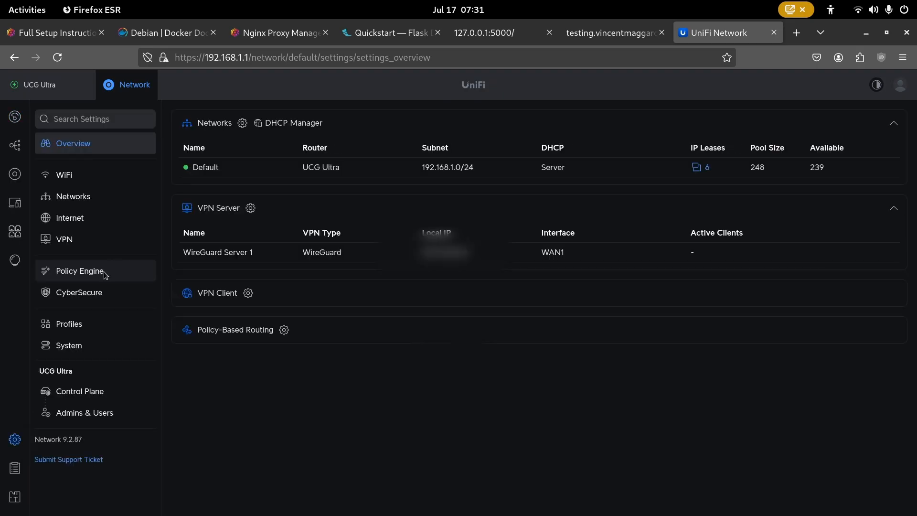
scroll(224, 492, "down", 3)
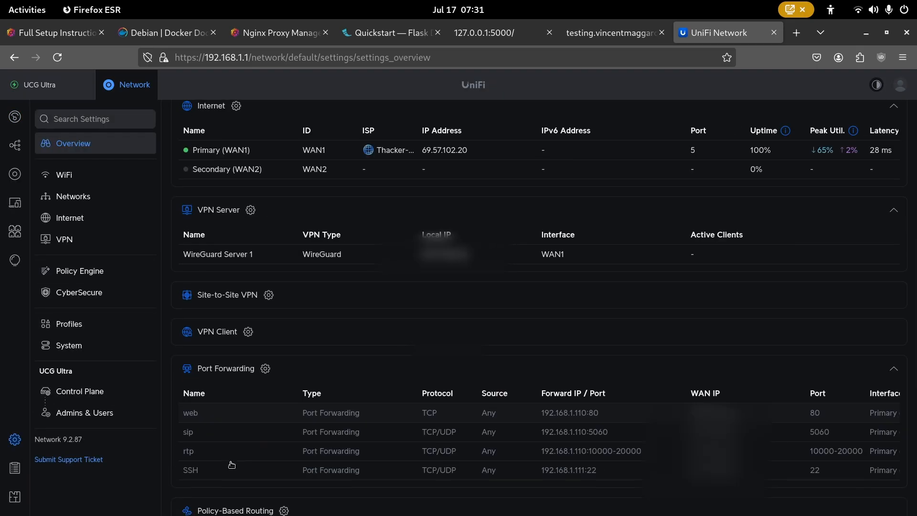
left_click(266, 345)
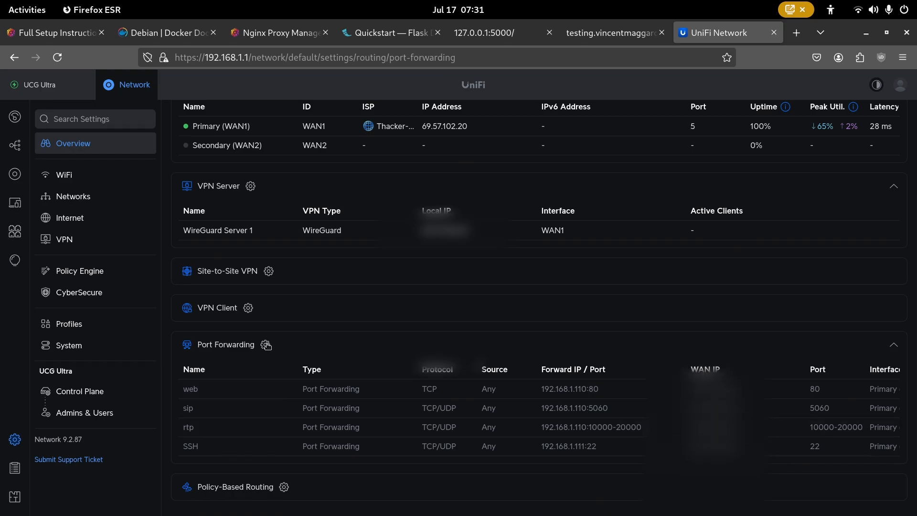
left_click(201, 259)
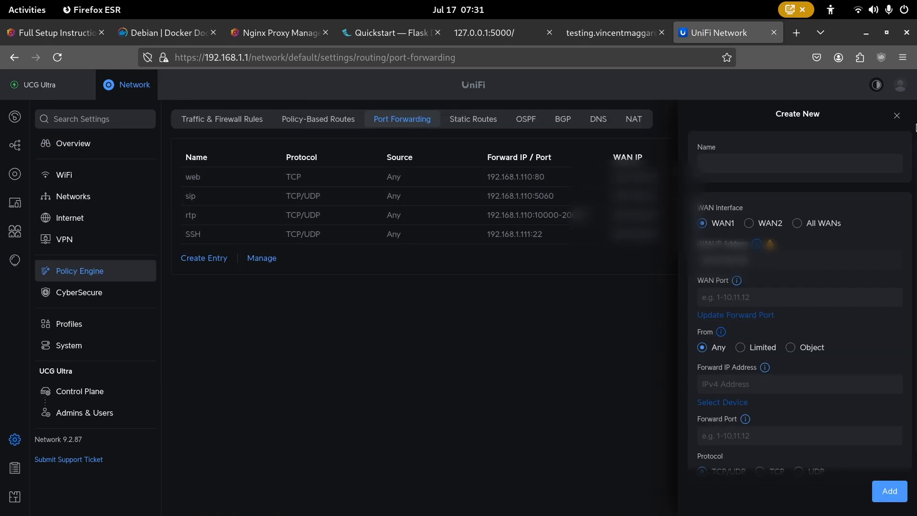
left_click(897, 115)
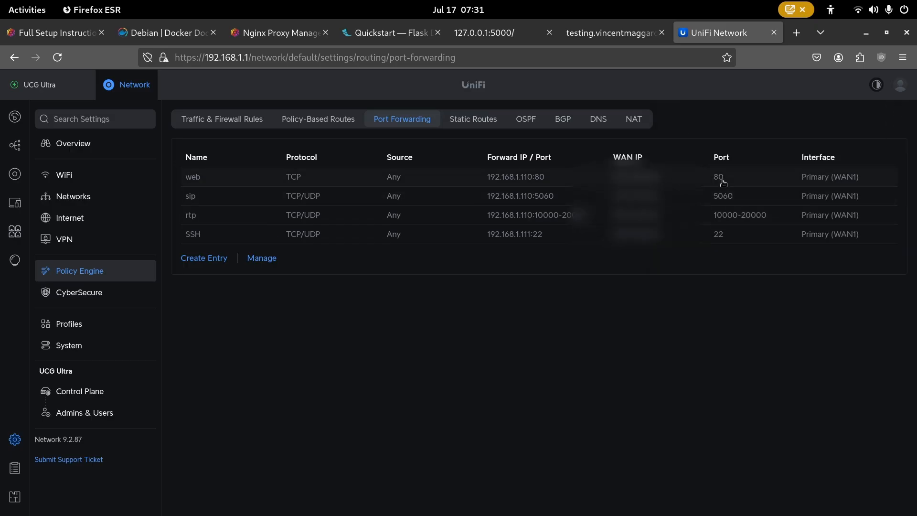
- Inspect the 'web' rule, confirming it forwards TCP port 80 to 192.168.1.110
left_click(723, 180)
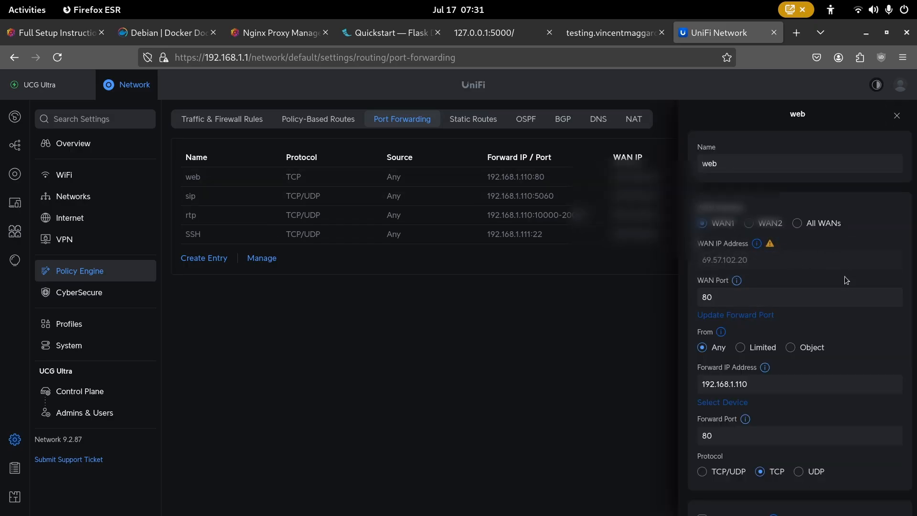
scroll(844, 275, "down", 2)
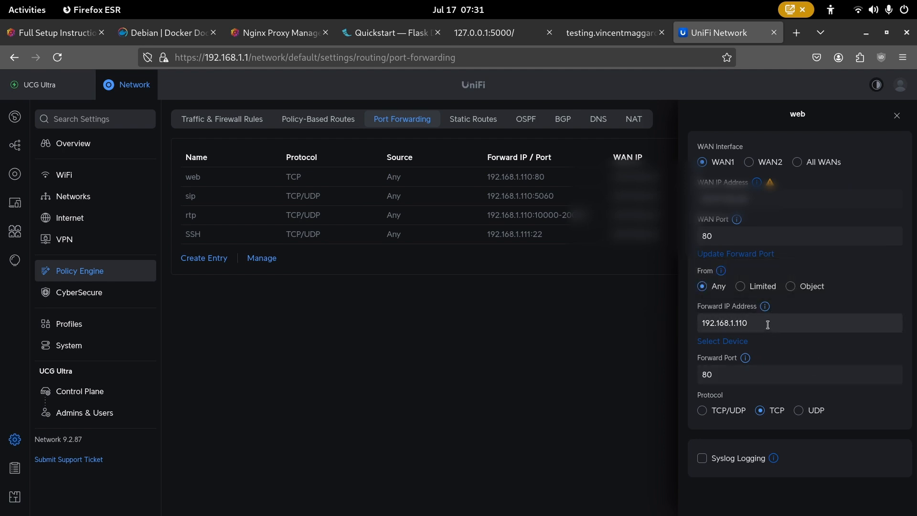
left_click(767, 327)
left_click(769, 326)
double_click(769, 325)
left_click(771, 324)
left_click(772, 323)
double_click(772, 323)
left_click(766, 327)
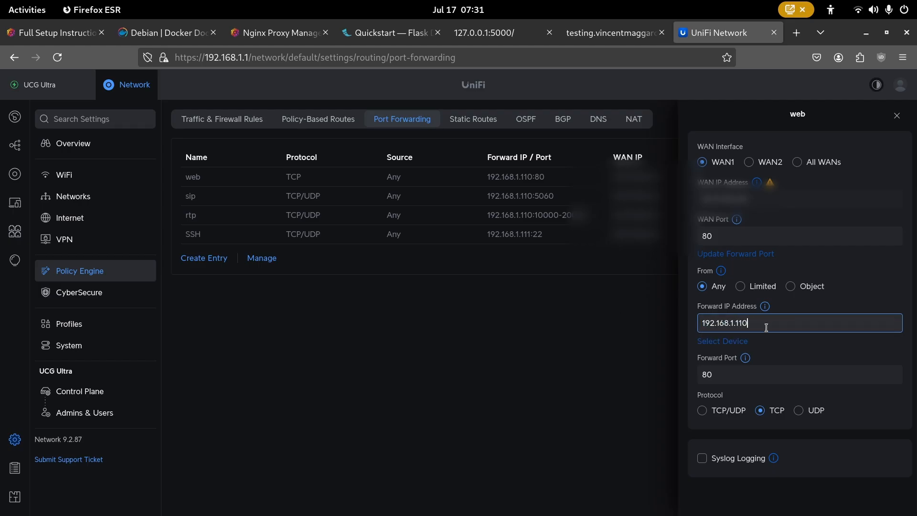
key("alt+Tab")
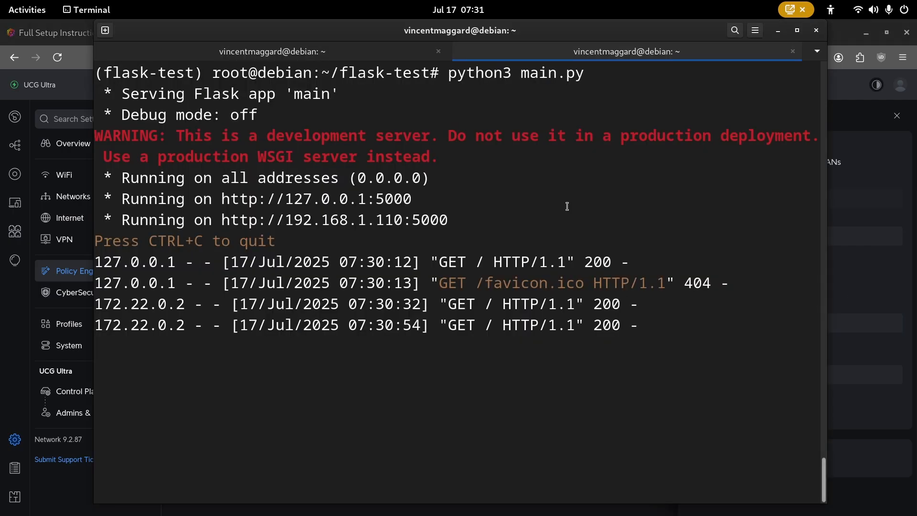
- Stop Flask, run ip addr, and find wlp1s0's address 192.168.1.110 in the output
key("ctrl+c")
type("addr")
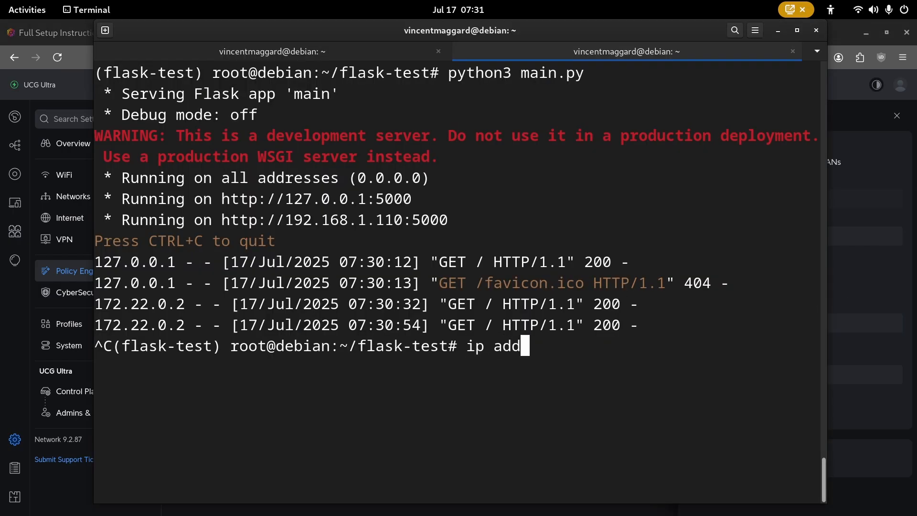
key("ctrl+l")
key("Return")
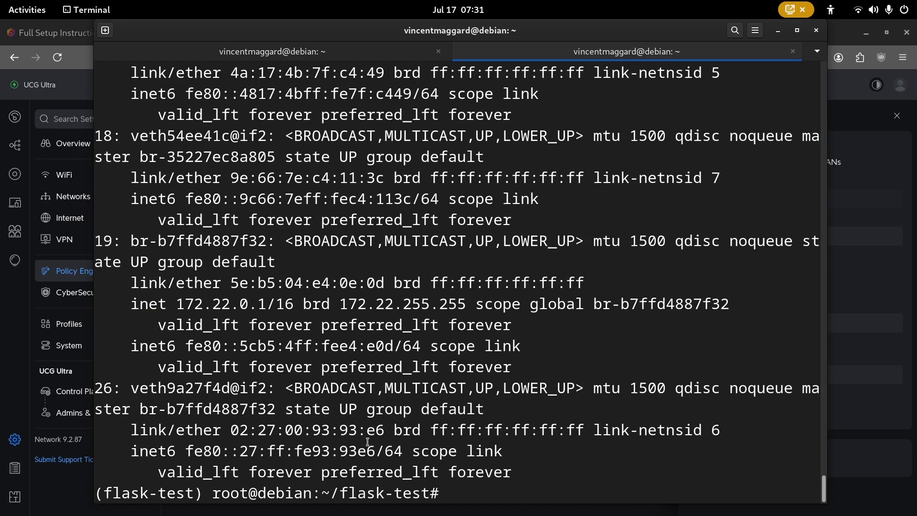
scroll(298, 334, "up", 3)
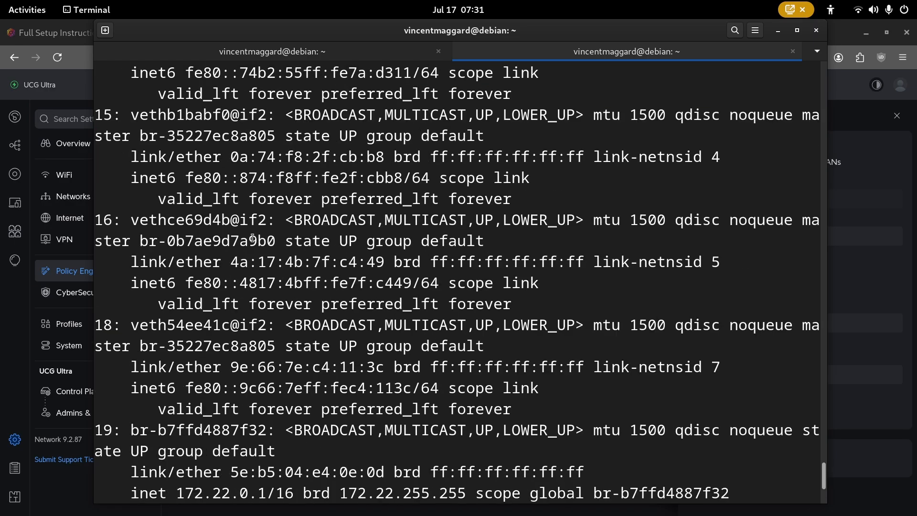
scroll(253, 238, "up", 6)
scroll(236, 221, "up", 10)
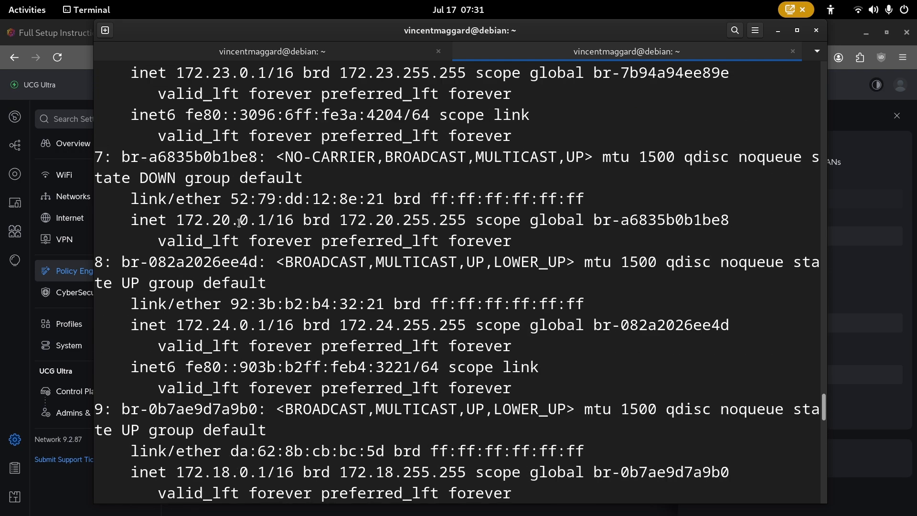
scroll(239, 223, "up", 10)
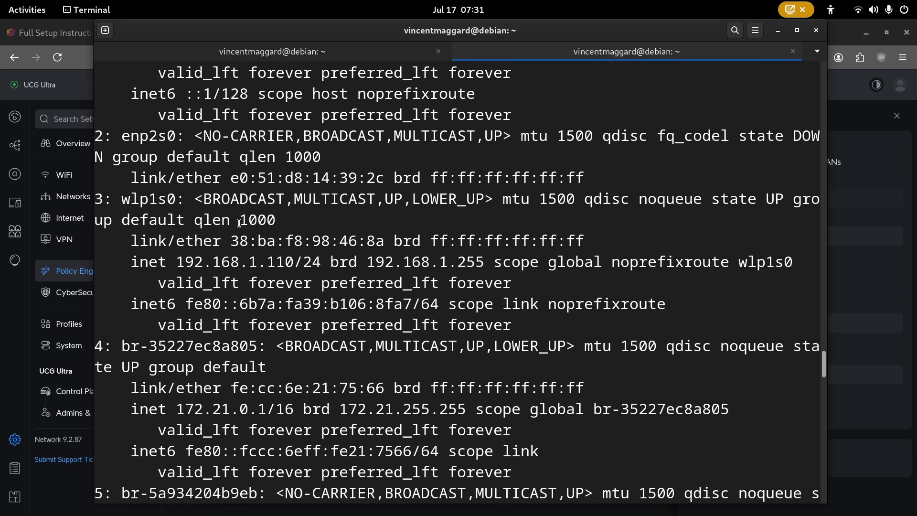
scroll(239, 223, "up", 3)
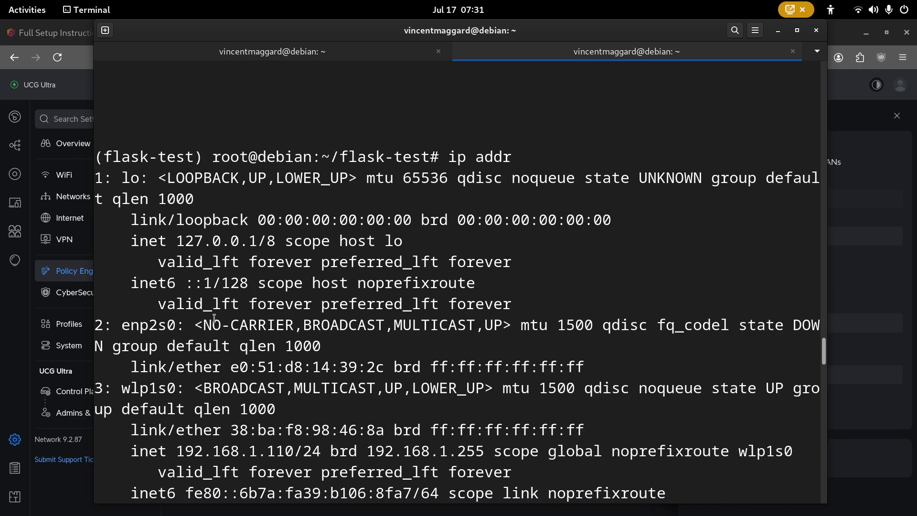
scroll(215, 318, "down", 2)
left_click_drag(290, 326, 176, 325)
left_click(276, 311)
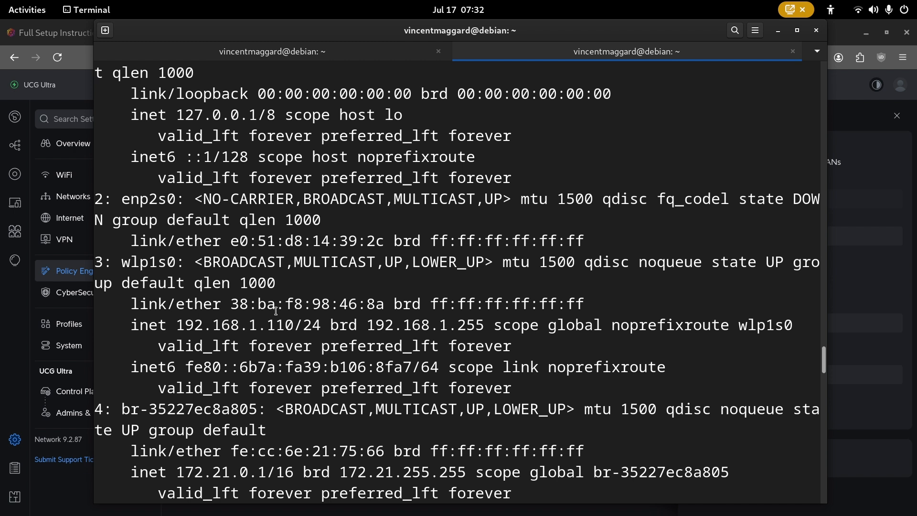
- Clear the screen and restart the Flask app with python3 main.py
key("ctrl+l")
key("alt+Tab")
key("alt+Tab")
type("python3 main.py")
key("Return")
key("alt+Tab")
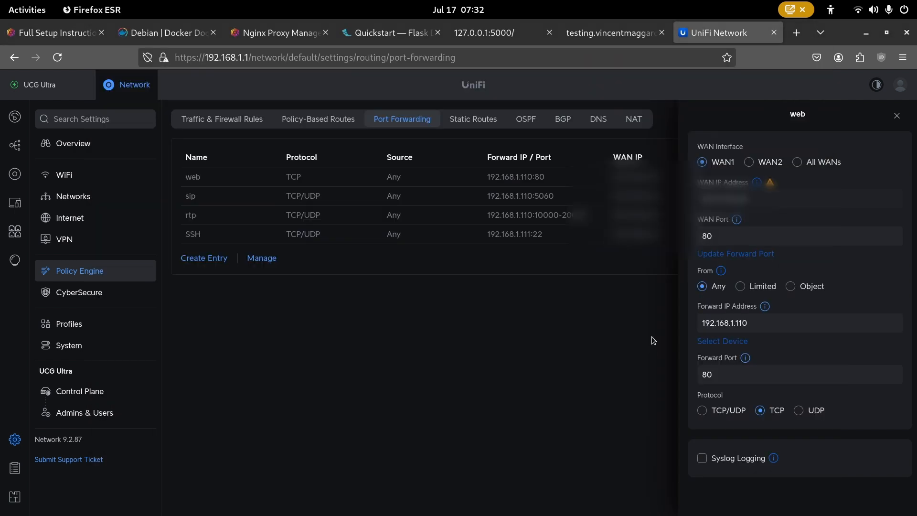
- Close the test-site tab with Ctrl+W to land on the Nginx Proxy Manager dashboard
key("ctrl+w")
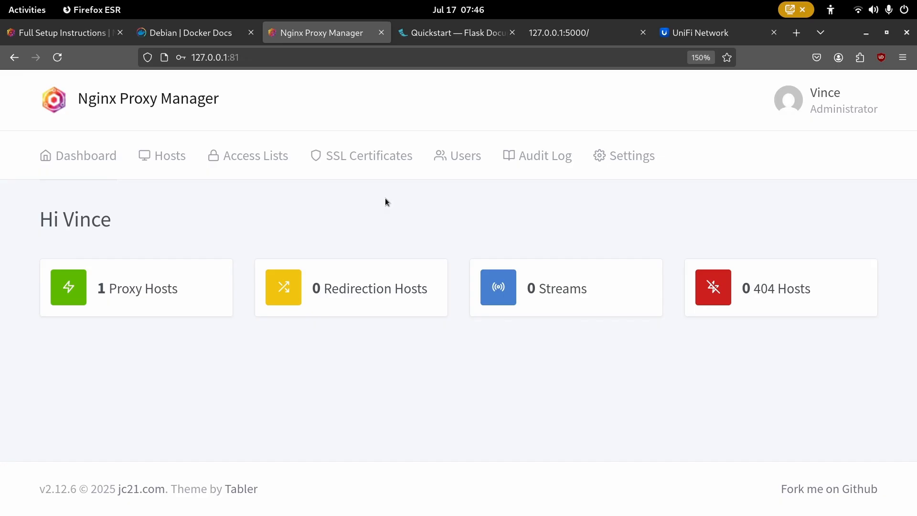
- Start a new Let's Encrypt certificate with the domain testing.vincentmaggard.com
left_click(353, 167)
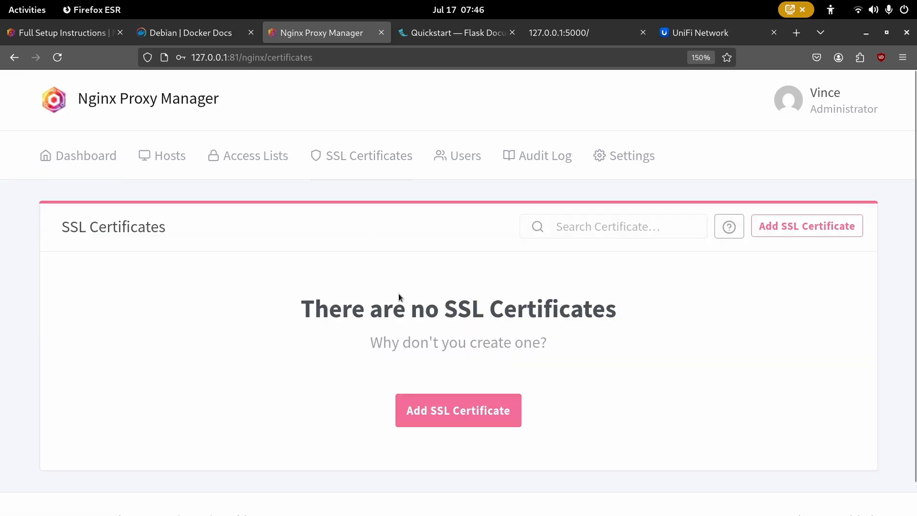
left_click(434, 418)
left_click(330, 206)
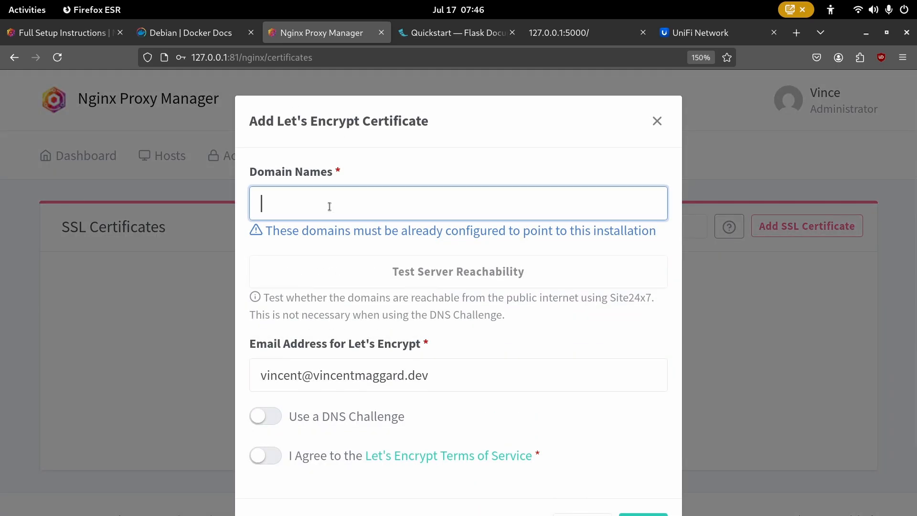
type("testing")
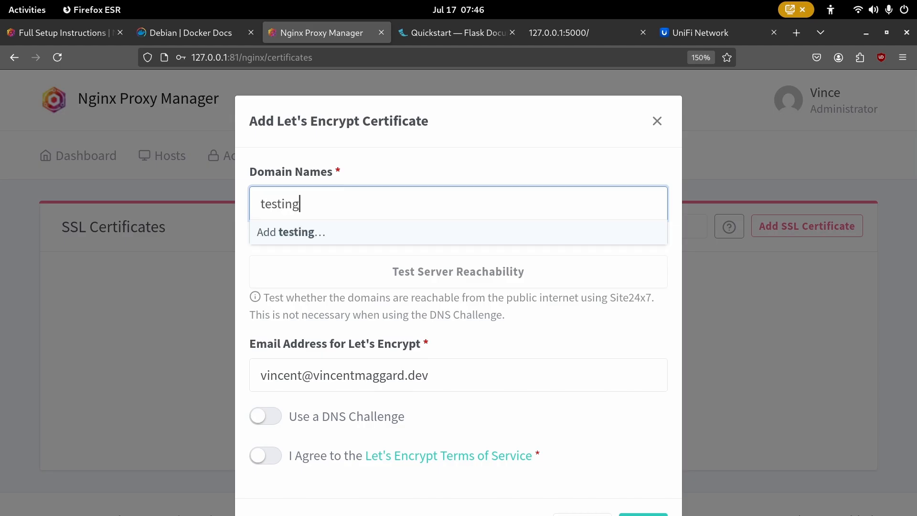
type(".vincentmaggard.om")
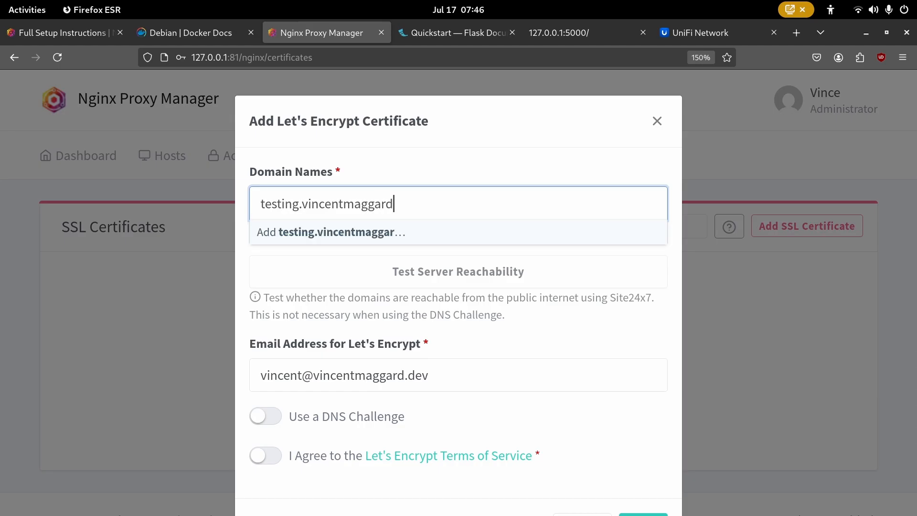
key("BackSpace")
key("BackSpace")
type("com")
key("Return")
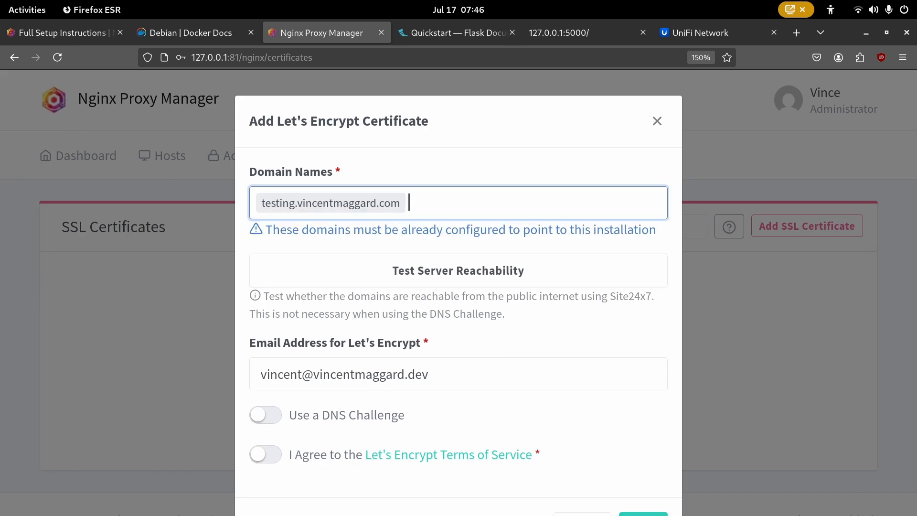
left_click(410, 154)
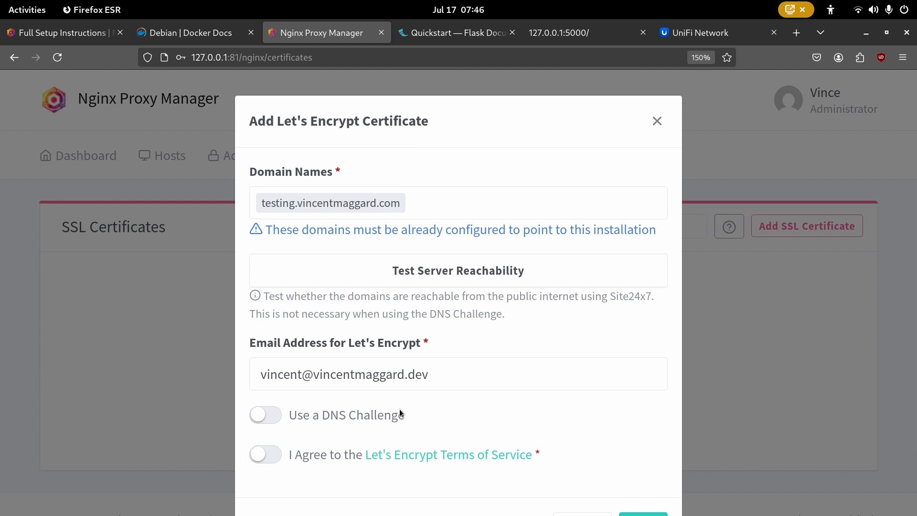
- Agree to the Let's Encrypt terms, check the e-mail address, and save the certificate request
left_click(267, 457)
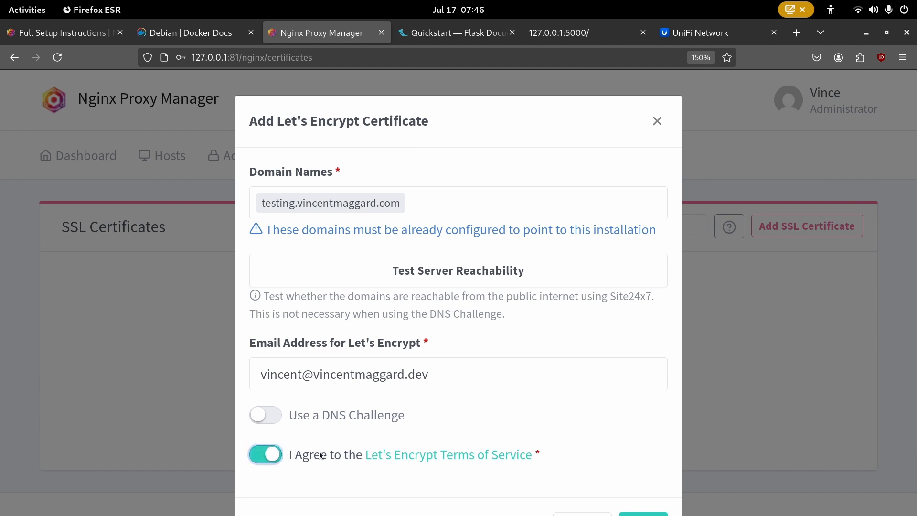
left_click_drag(475, 389, 239, 365)
left_click(482, 387)
left_click_drag(471, 381, 224, 374)
left_click(463, 432)
scroll(440, 397, "down", 3)
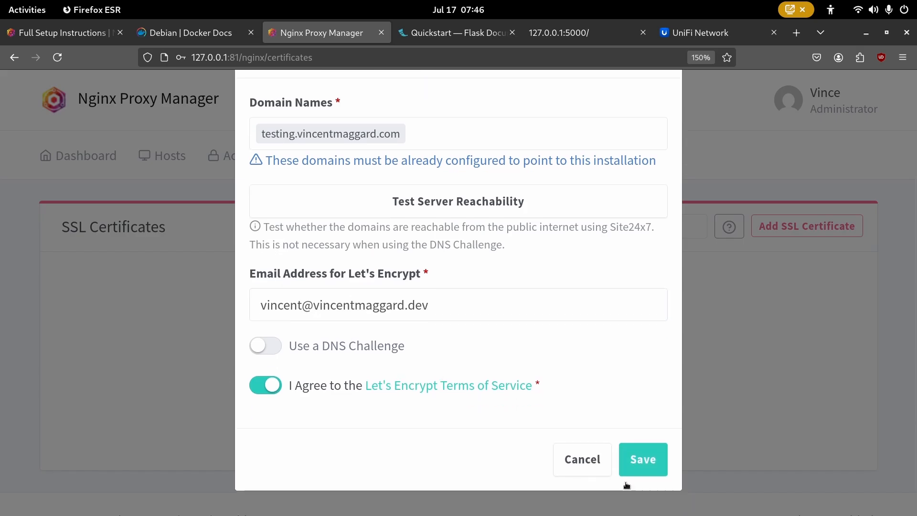
left_click(643, 459)
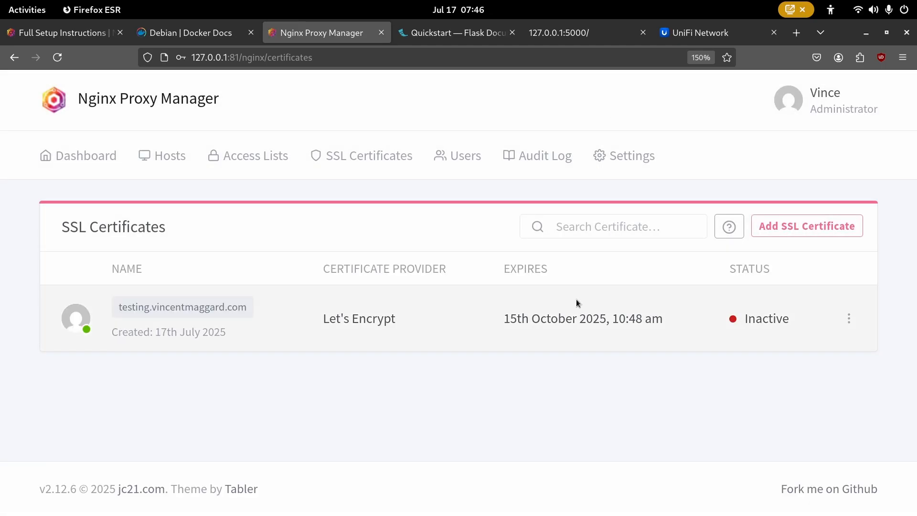
- Open the testing.vincentmaggard.com proxy host's SSL settings for editing
left_click(168, 163)
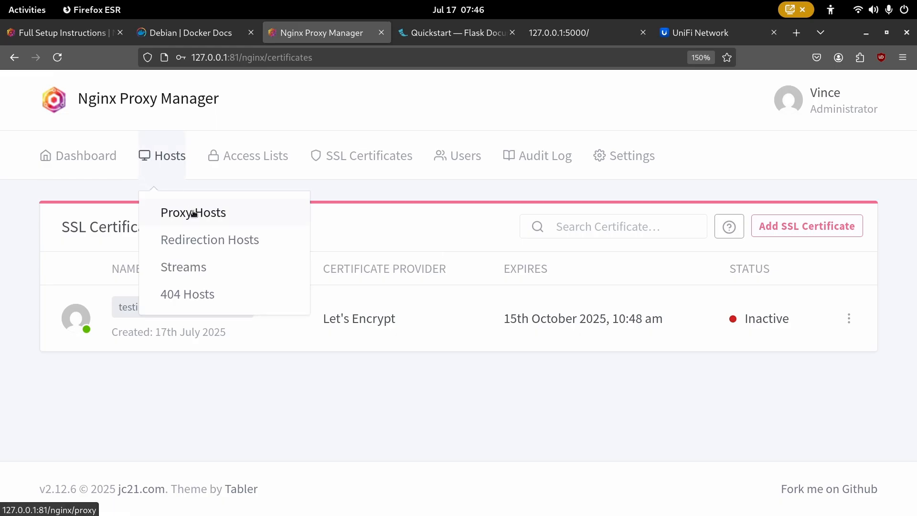
left_click(173, 211)
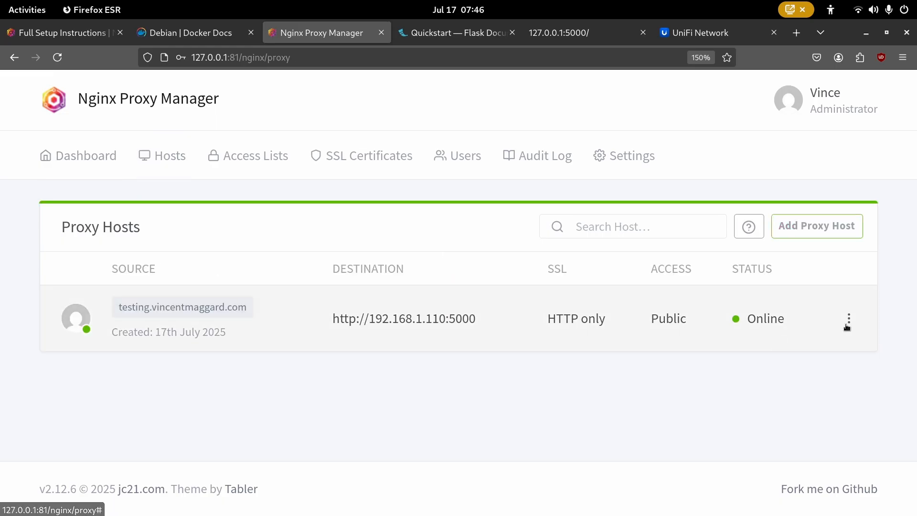
left_click(851, 328)
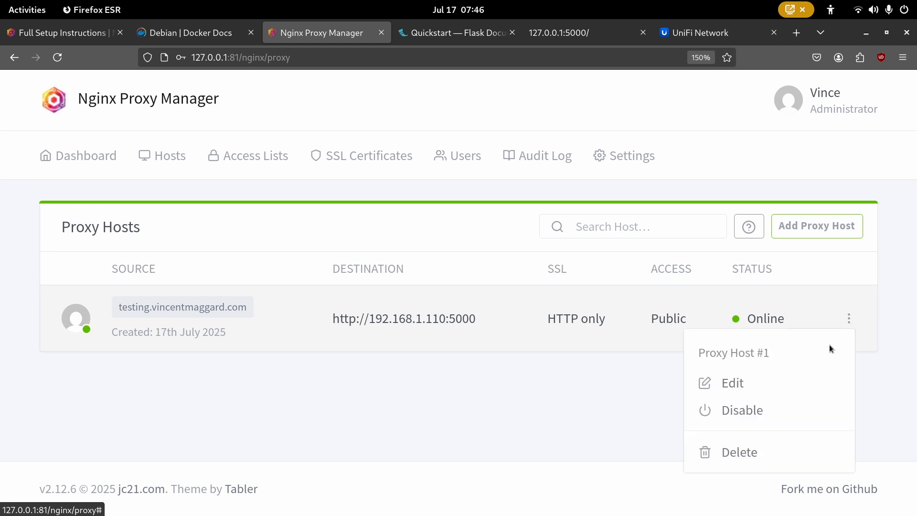
left_click(759, 377)
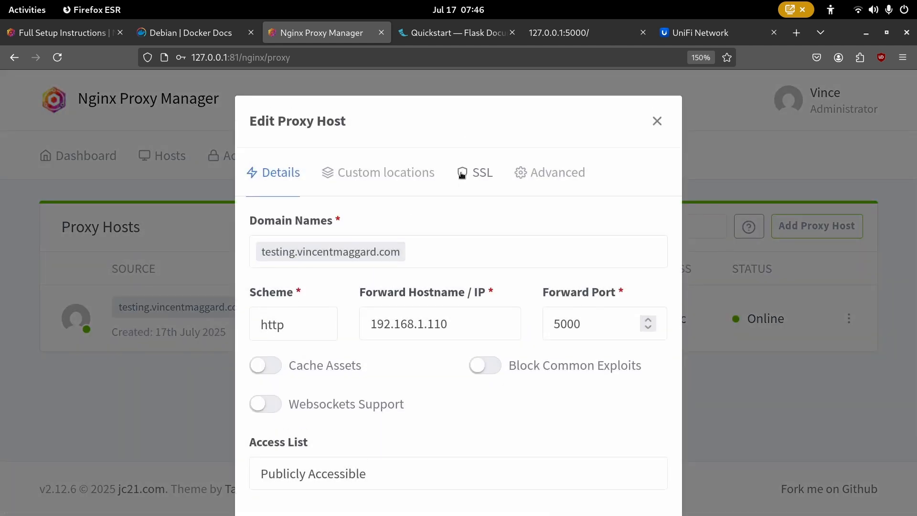
left_click(484, 193)
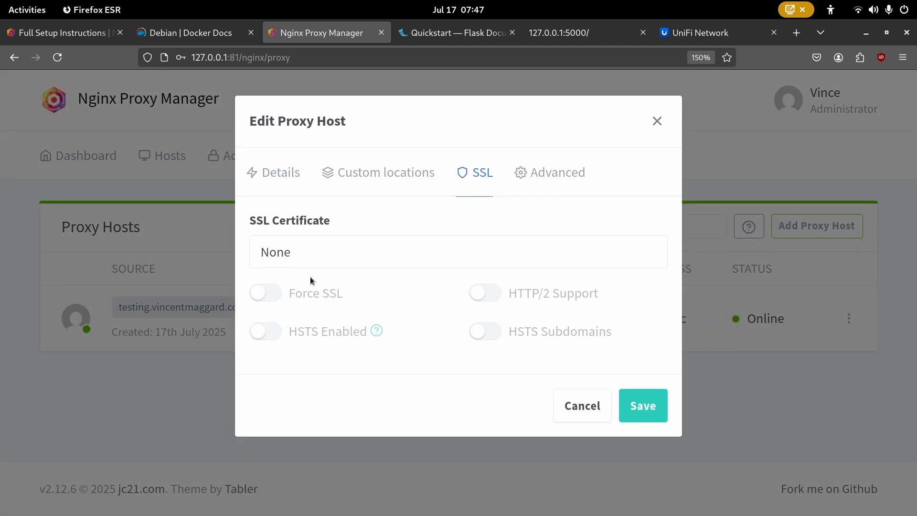
- Choose 'Request a new SSL Certificate' as the host's certificate
left_click(317, 253)
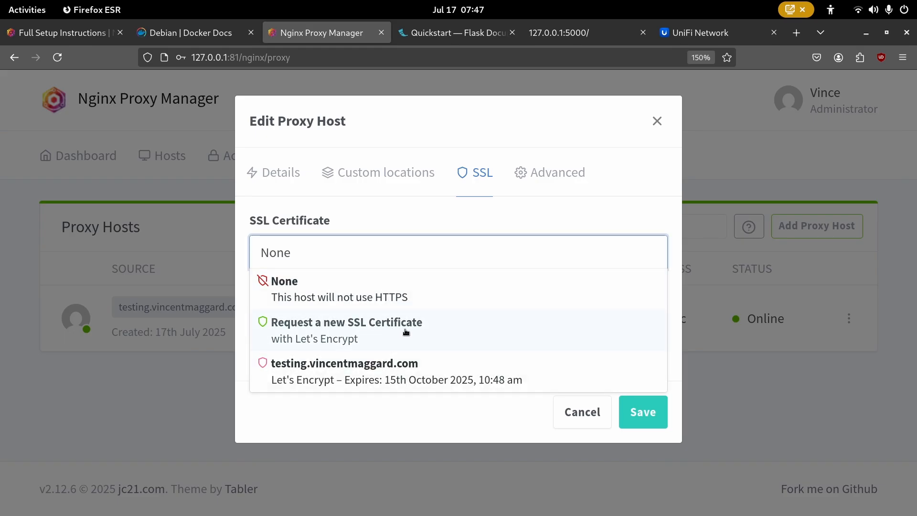
left_click(321, 376)
left_click(463, 261)
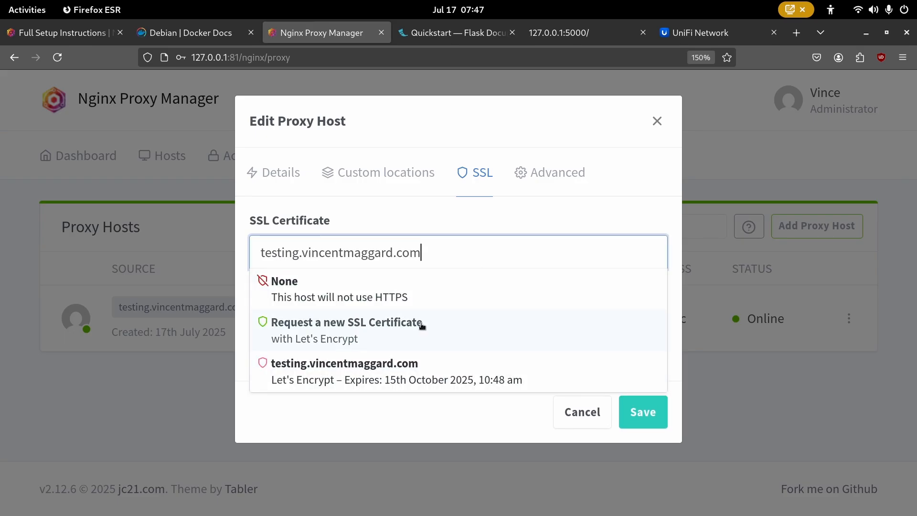
left_click(420, 327)
scroll(401, 290, "down", 1)
scroll(387, 263, "up", 1)
left_click(399, 245)
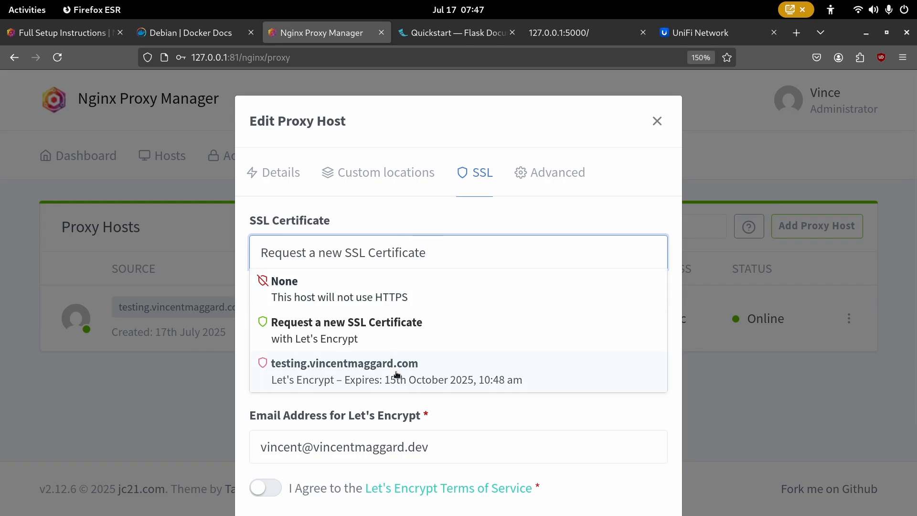
left_click(381, 250)
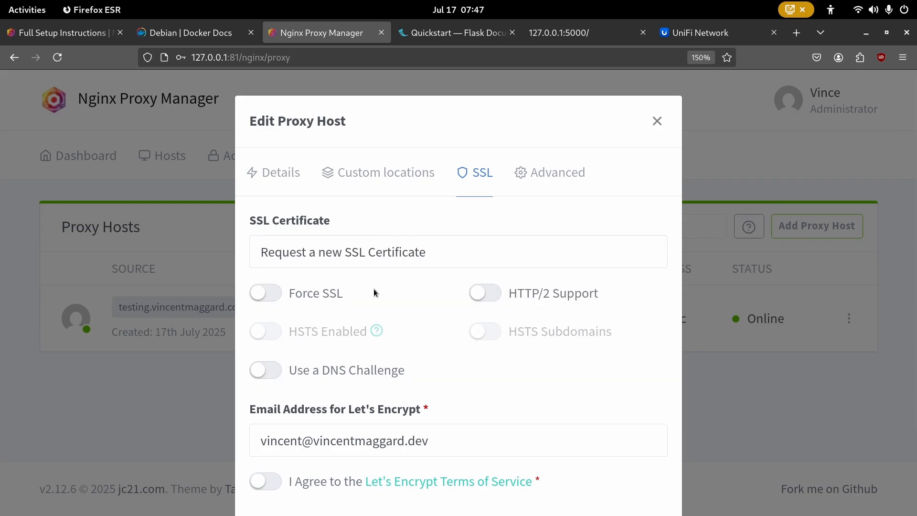
- Agree to the Let's Encrypt terms and save, so the host now uses Let's Encrypt SSL
scroll(336, 315, "down", 3)
left_click(279, 384)
scroll(549, 458, "up", 3)
scroll(637, 480, "down", 3)
left_click(644, 459)
scroll(592, 359, "up", 3)
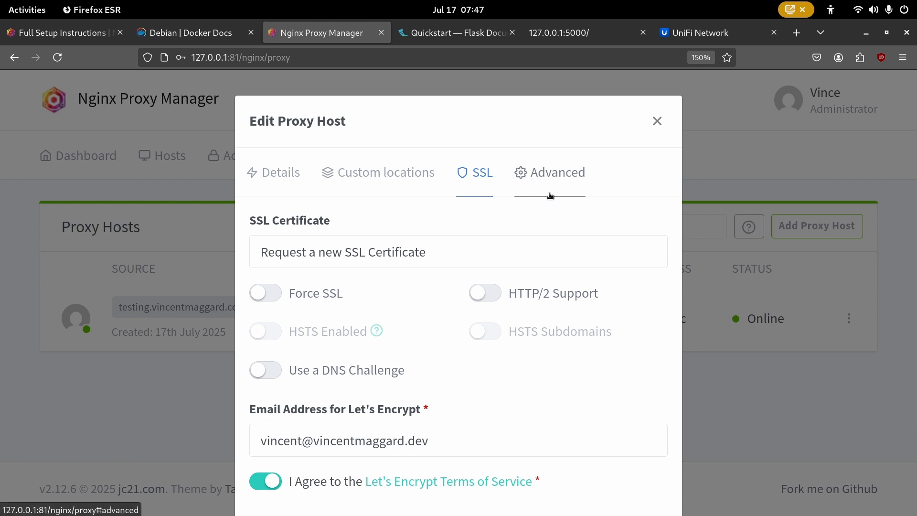
scroll(548, 196, "down", 3)
scroll(459, 311, "up", 1)
scroll(460, 312, "up", 2)
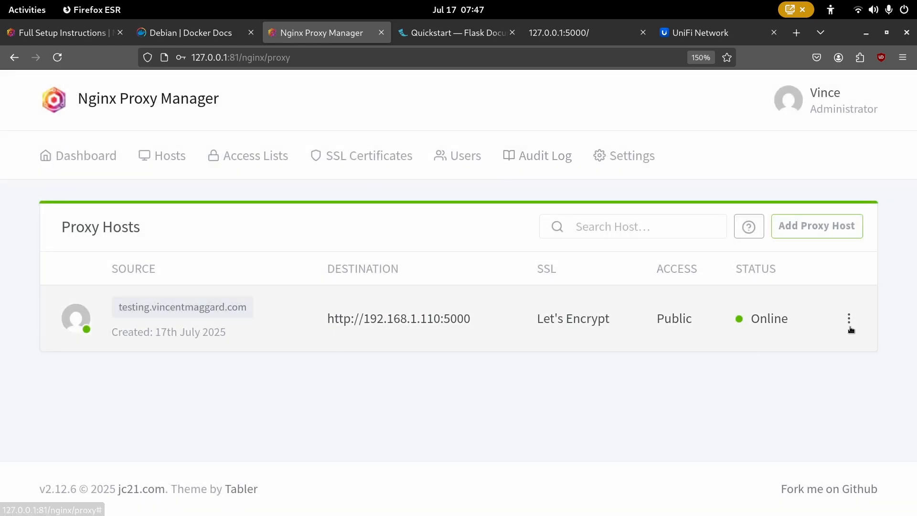
- Turn on Force SSL for the testing.vincentmaggard.com host and save
left_click(849, 327)
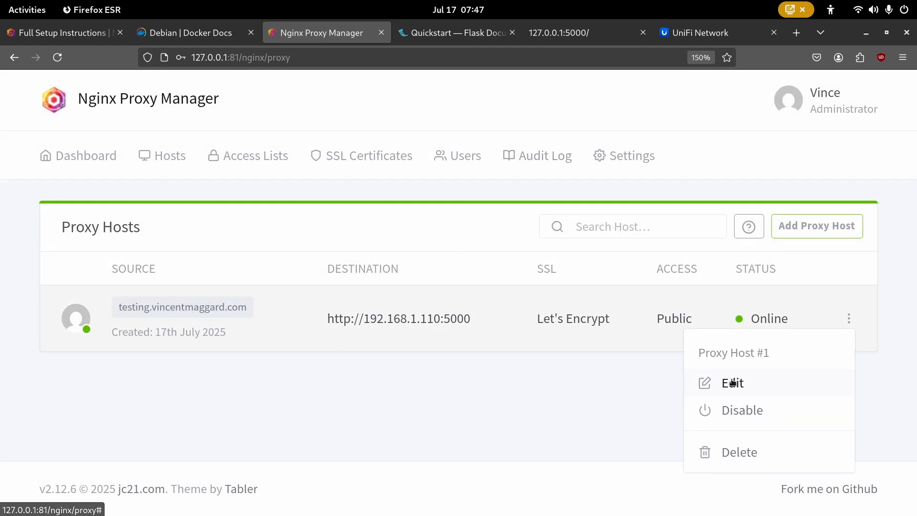
left_click(731, 381)
left_click(459, 187)
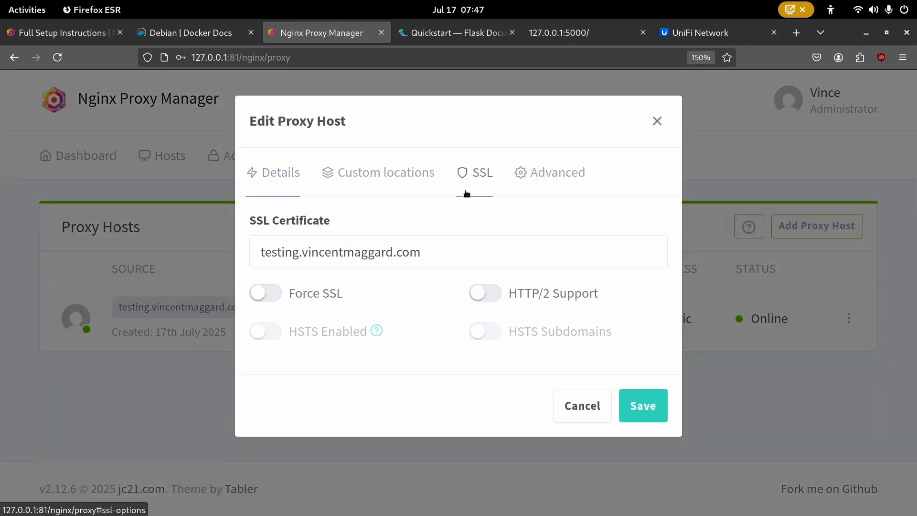
left_click(265, 297)
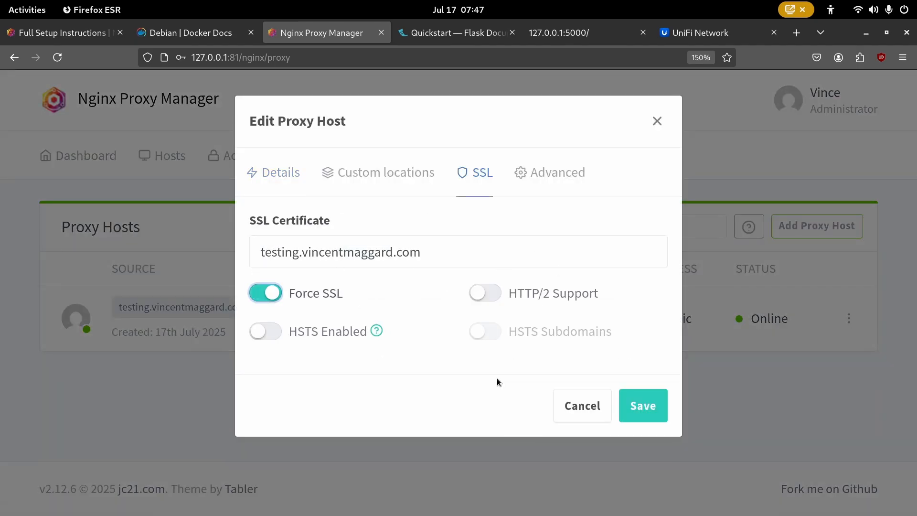
left_click(643, 404)
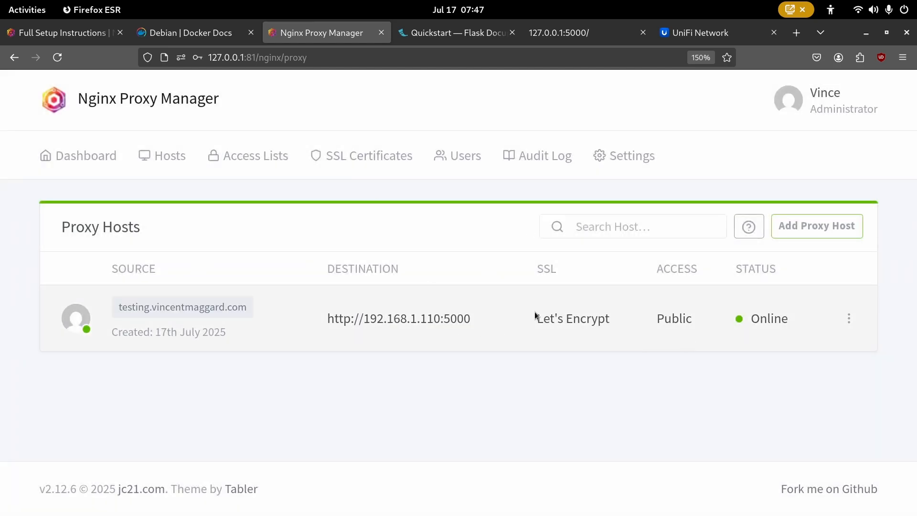
- Highlight the host's destination and SSL entries in the Proxy Hosts list
left_click_drag(654, 324, 471, 299)
left_click(627, 323)
left_click_drag(626, 324, 454, 303)
left_click(578, 323)
left_click_drag(624, 324, 342, 301)
left_click(498, 303)
- Start a new access list from the Access Lists page and name it Allowed
left_click(212, 153)
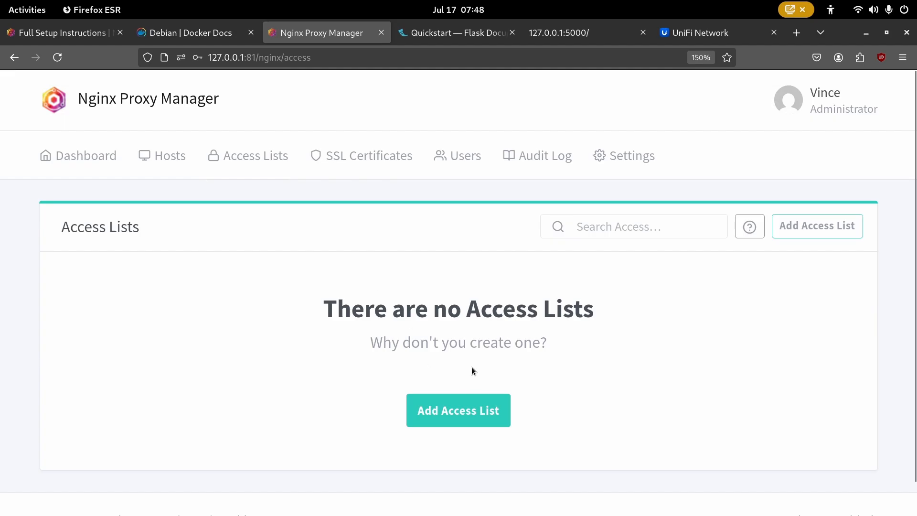
left_click(429, 419)
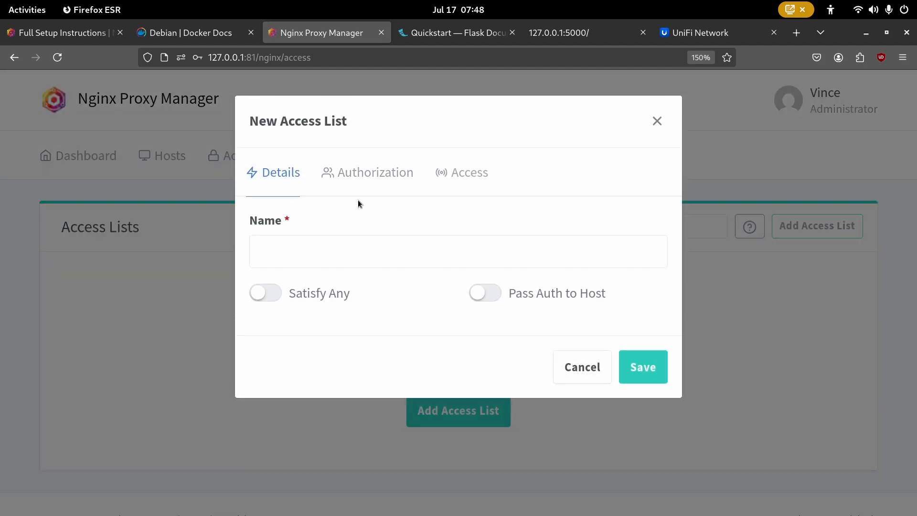
left_click(351, 248)
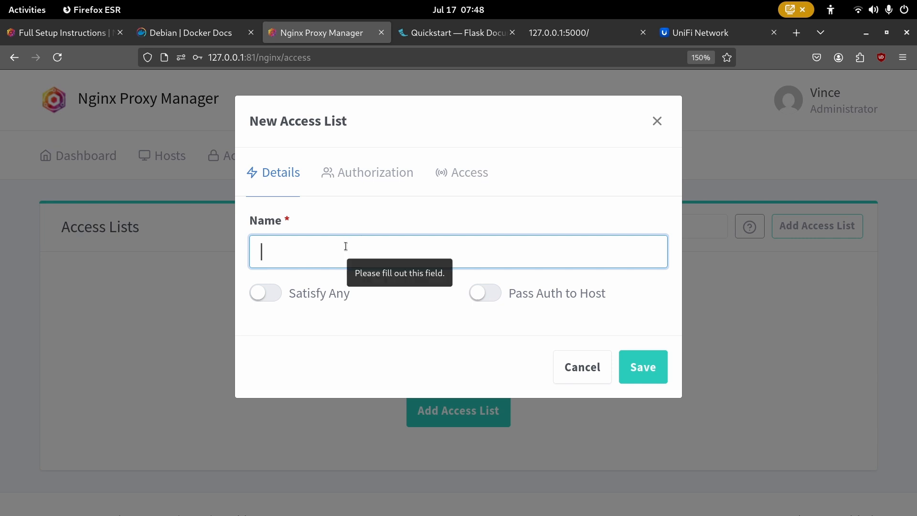
type("Allowd")
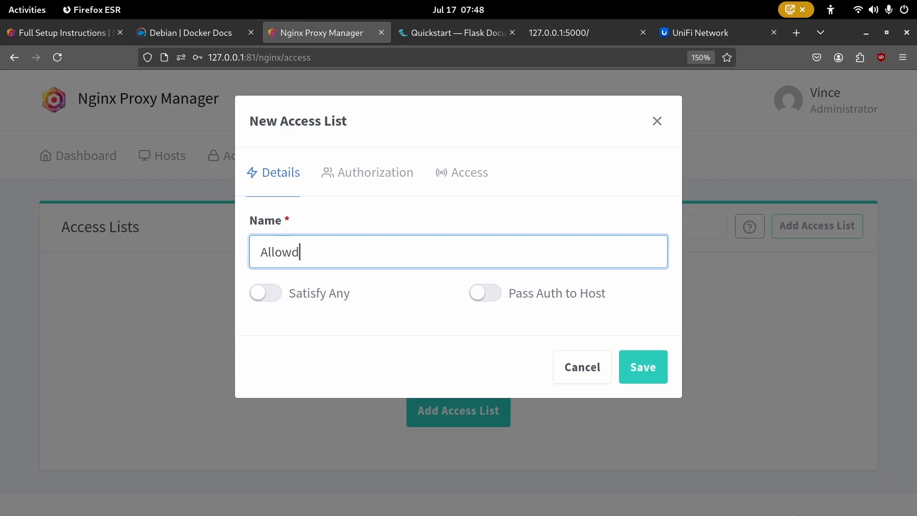
key("BackSpace")
type("ed")
left_click(448, 338)
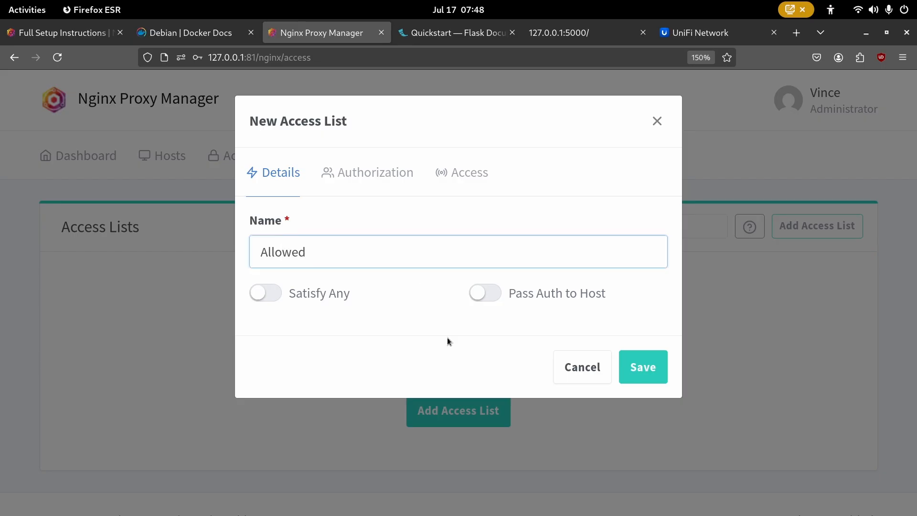
- Under Authorization, enter a first user's username and password and add a second row
left_click(363, 175)
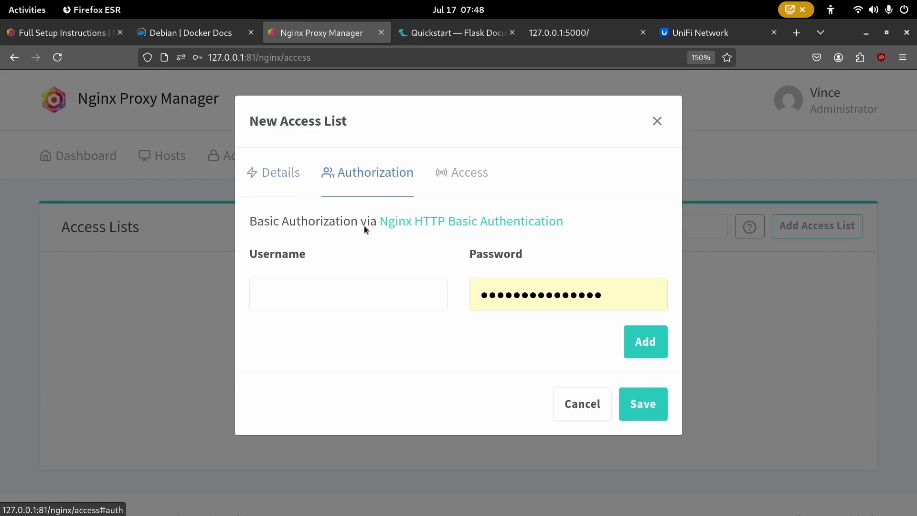
left_click(419, 288)
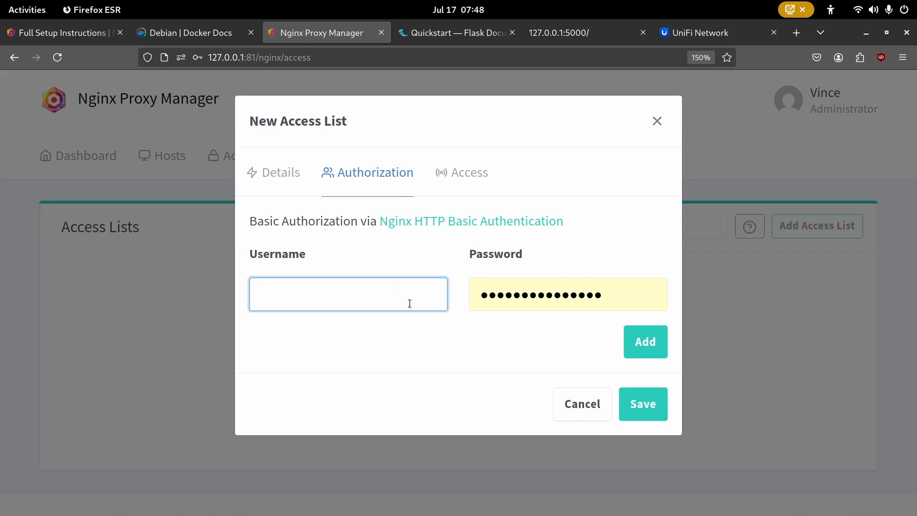
type("admin")
key("Tab")
type("admin")
left_click(631, 348)
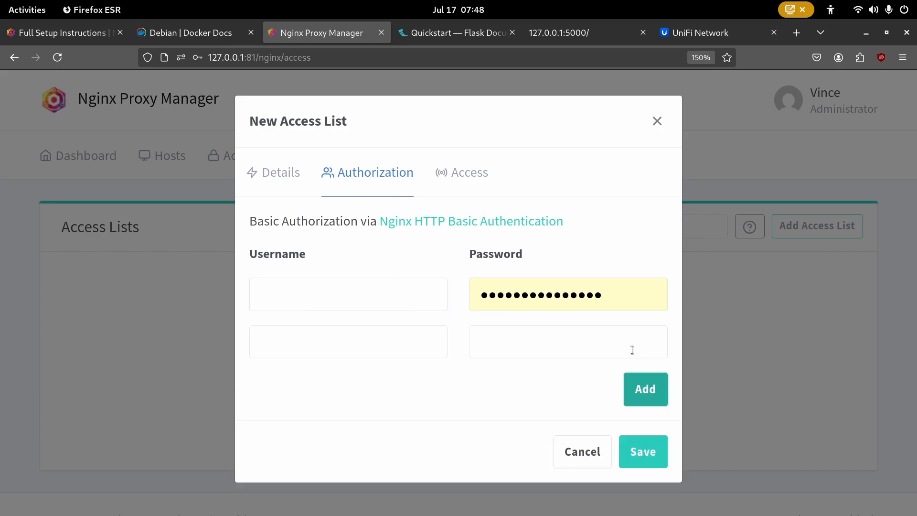
- Fill both user rows' usernames and passwords, save the list, and decline Firefox's password prompt
left_click(439, 309)
type("admin")
key("Tab")
type("admin")
key("Tab")
type("user")
key("Tab")
type("user")
key("Tab")
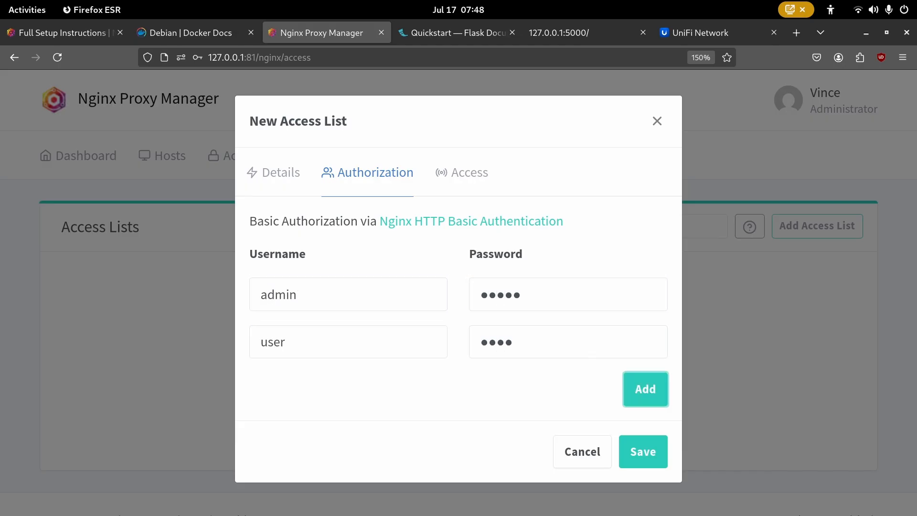
left_click(649, 453)
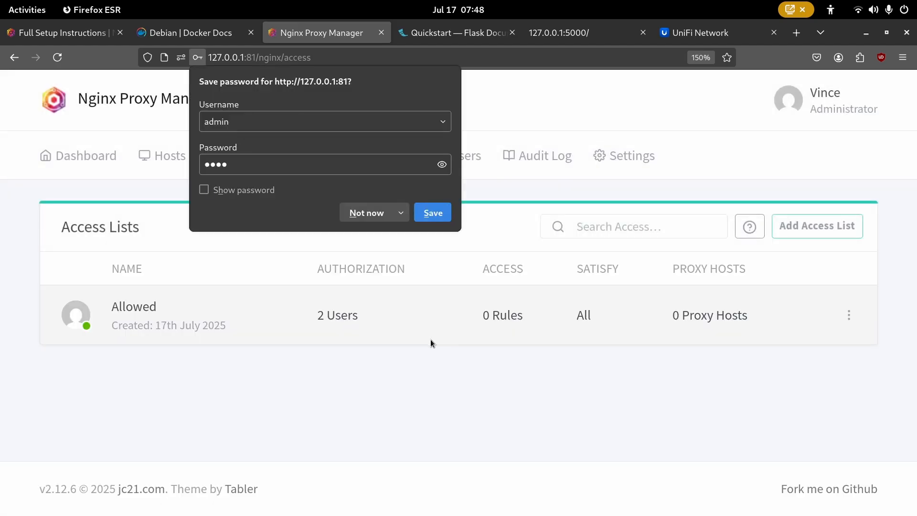
left_click(368, 213)
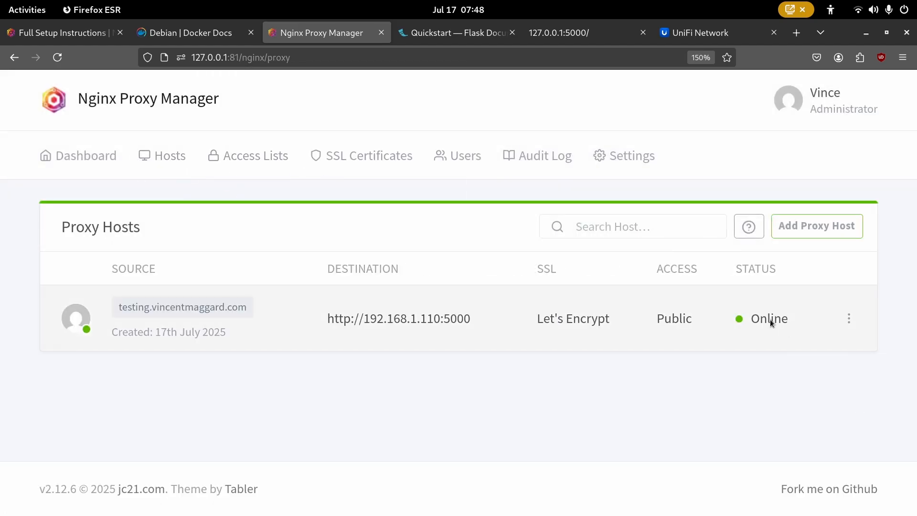
- Assign the Allowed access list to the testing.vincentmaggard.com proxy host and save it
left_click(849, 319)
left_click(764, 383)
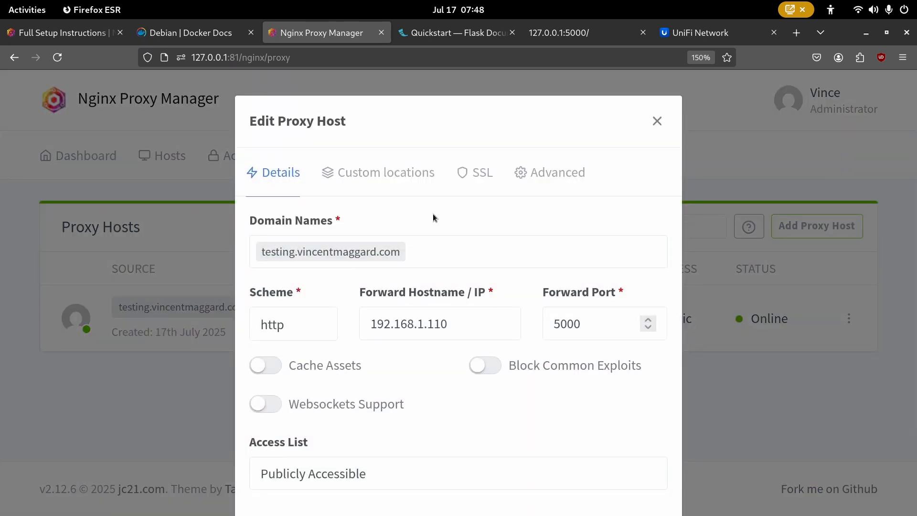
scroll(435, 285, "down", 2)
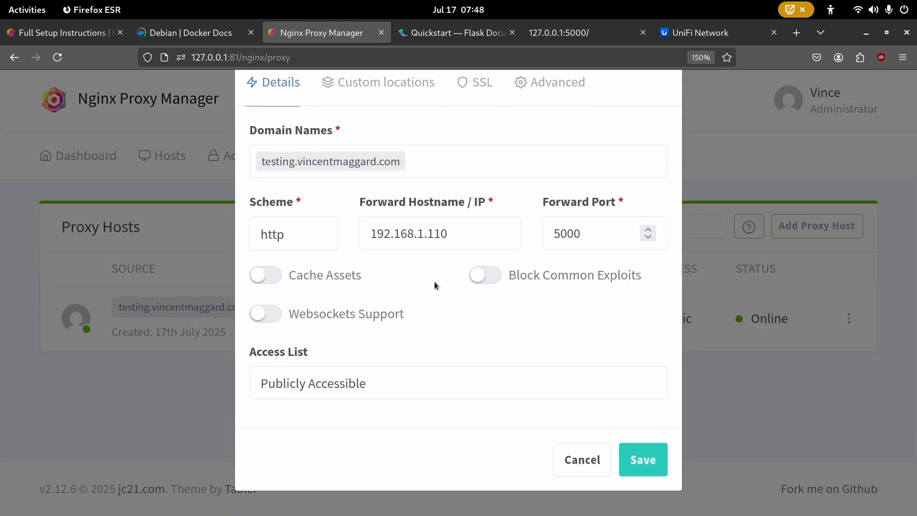
left_click(318, 385)
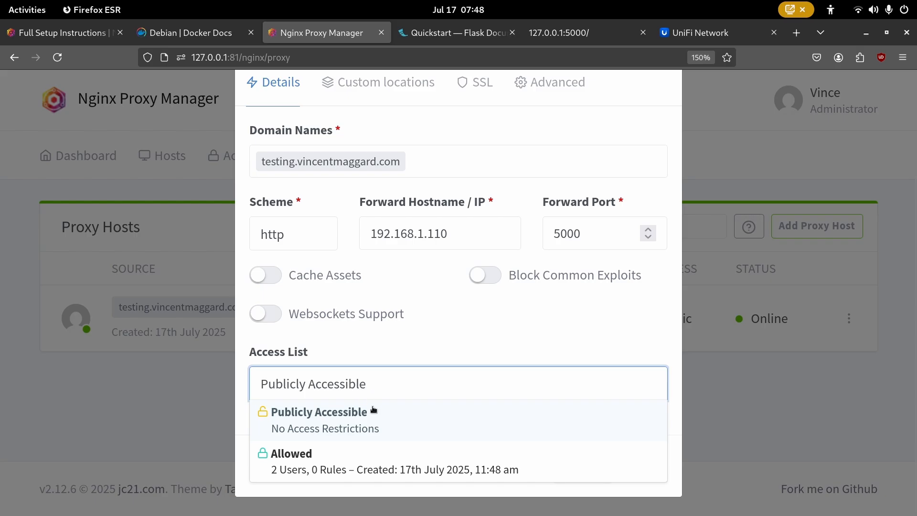
left_click(387, 467)
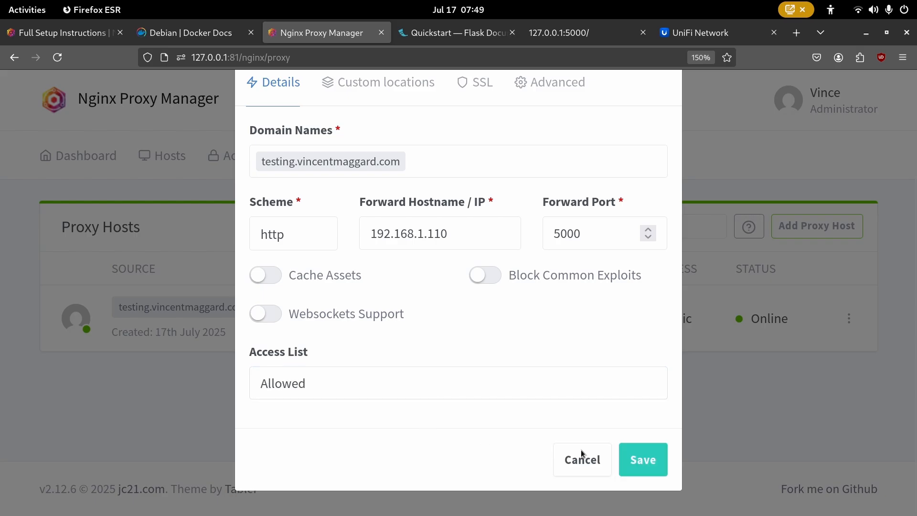
left_click(629, 466)
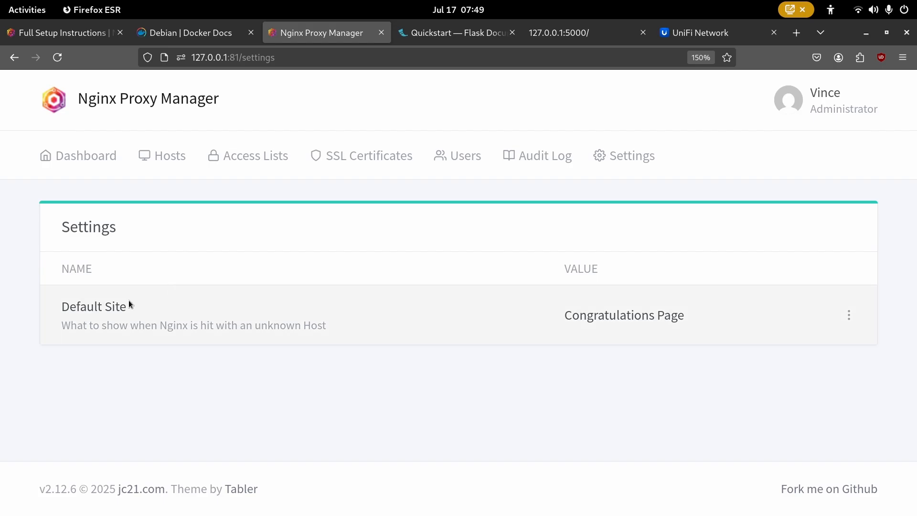
- Highlight the Default Site setting, then load 127.0.0.1 in a new tab to see its page
left_click_drag(128, 303, 60, 306)
left_click(100, 306)
double_click(87, 305)
triple_click(88, 305)
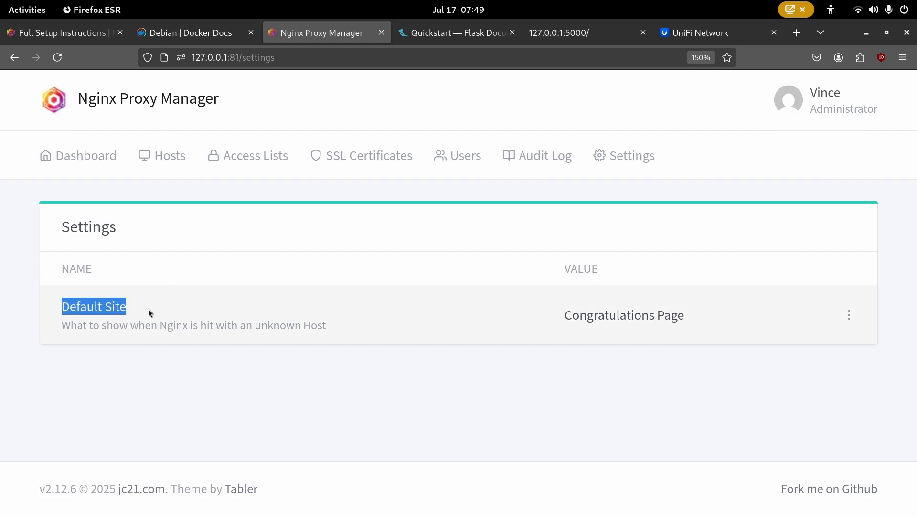
left_click(148, 308)
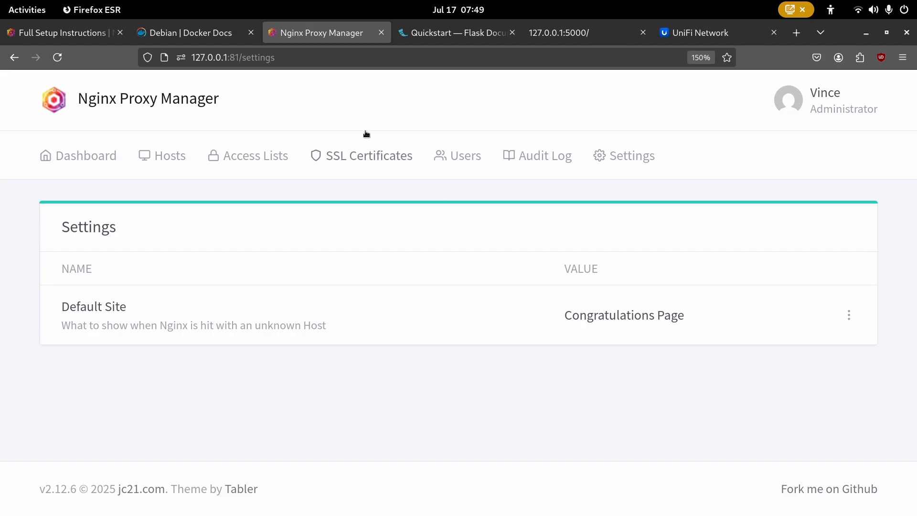
key("ctrl+t")
type("127.0.0.1")
key("Return")
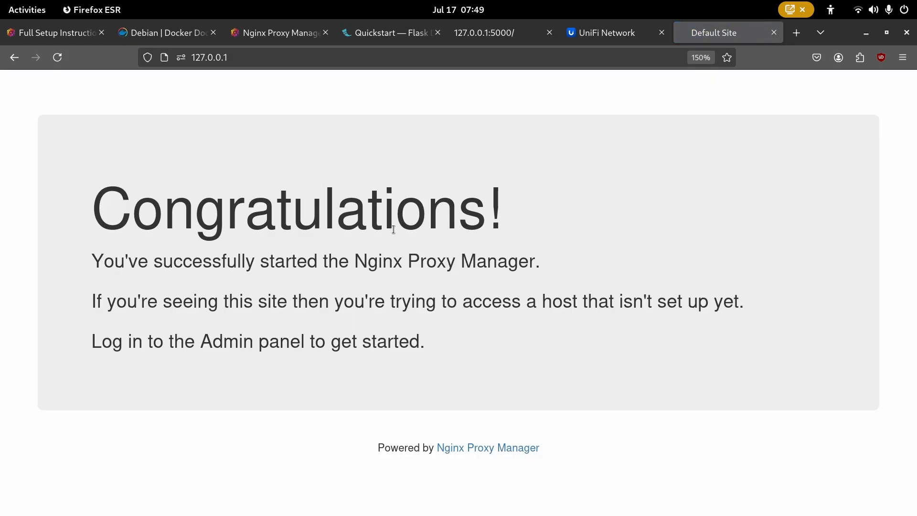
- Change the Default Site setting to 404 Page and save it
left_click(236, 37)
left_click(848, 315)
left_click(730, 346)
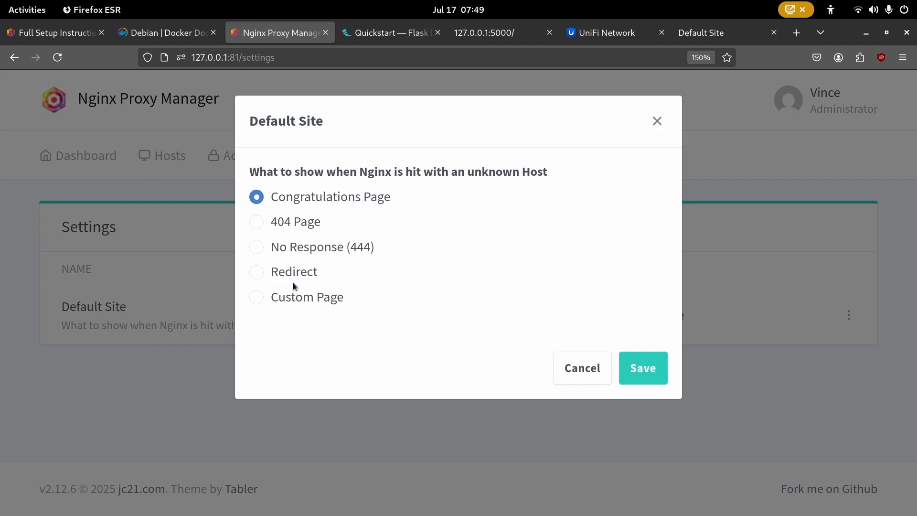
left_click(298, 294)
left_click(294, 368)
scroll(310, 334, "down", 2)
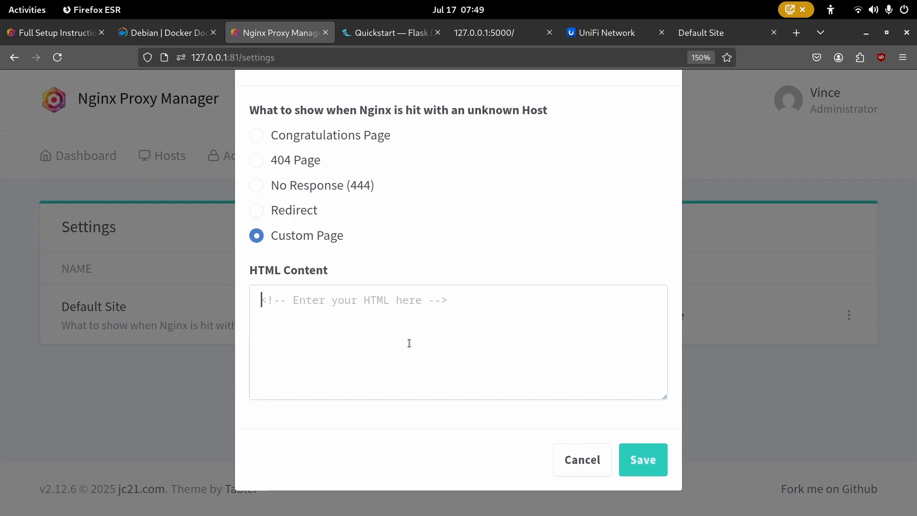
scroll(370, 219, "up", 2)
scroll(371, 218, "up", 3)
left_click(292, 222)
left_click(639, 372)
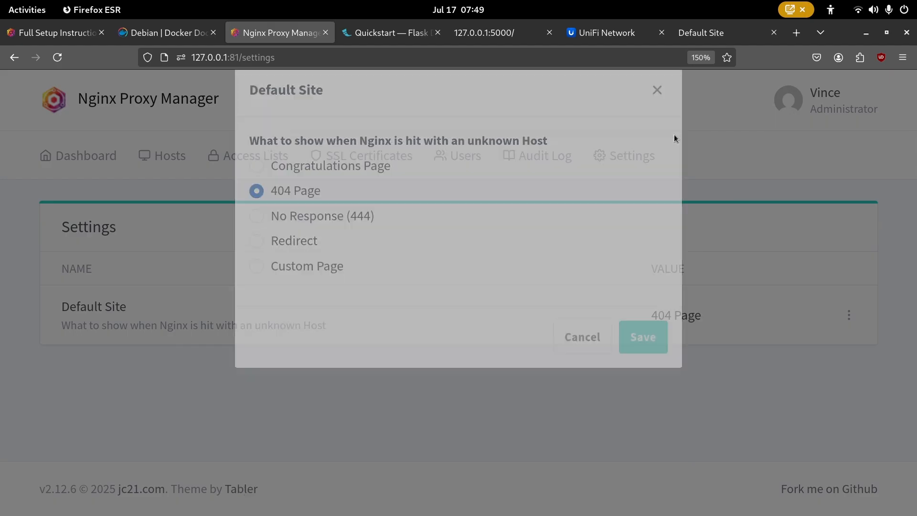
- Reload the 127.0.0.1 tab to confirm the 404 Not Found page, then return to Settings
left_click(755, 33)
right_click(755, 33)
left_click(774, 66)
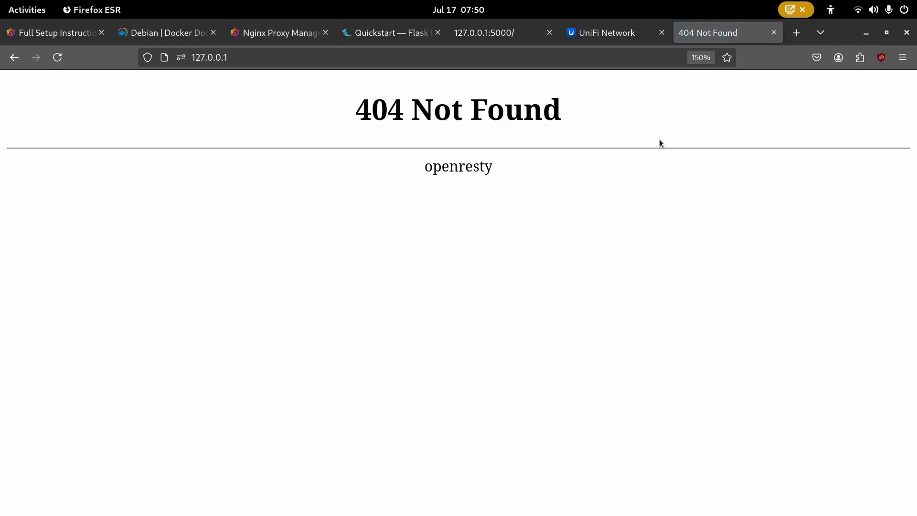
left_click_drag(549, 182, 265, 142)
left_click(532, 179)
left_click_drag(532, 180, 286, 110)
left_click(532, 180)
left_click(235, 34)
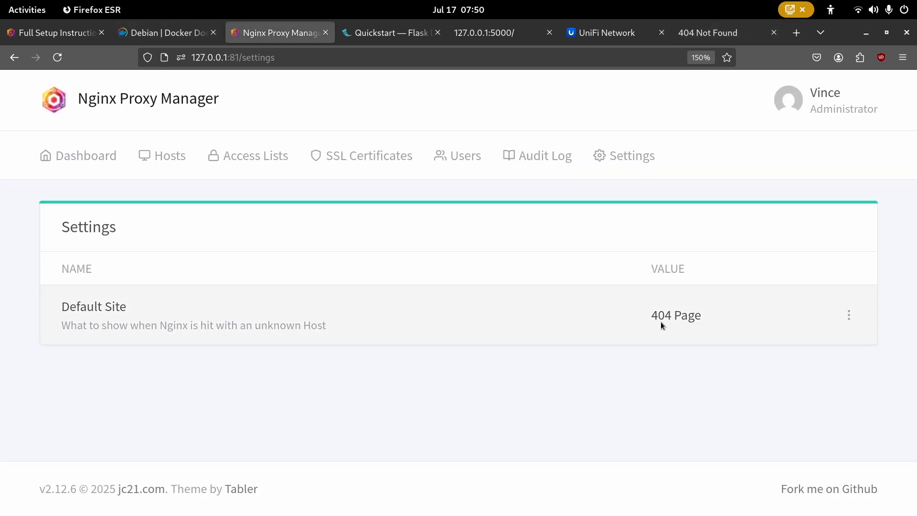
- Edit the Default Site setting and select Custom Page
left_click(849, 315)
left_click(731, 343)
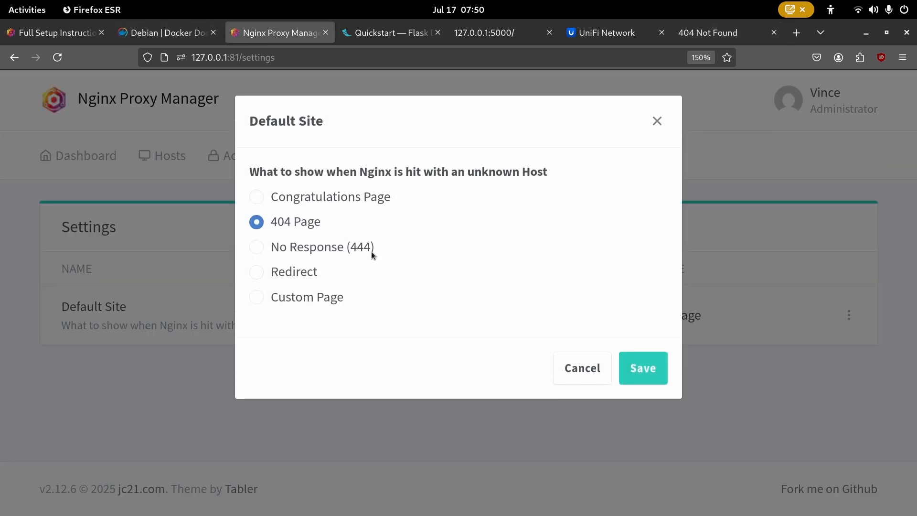
left_click(316, 293)
left_click(406, 353)
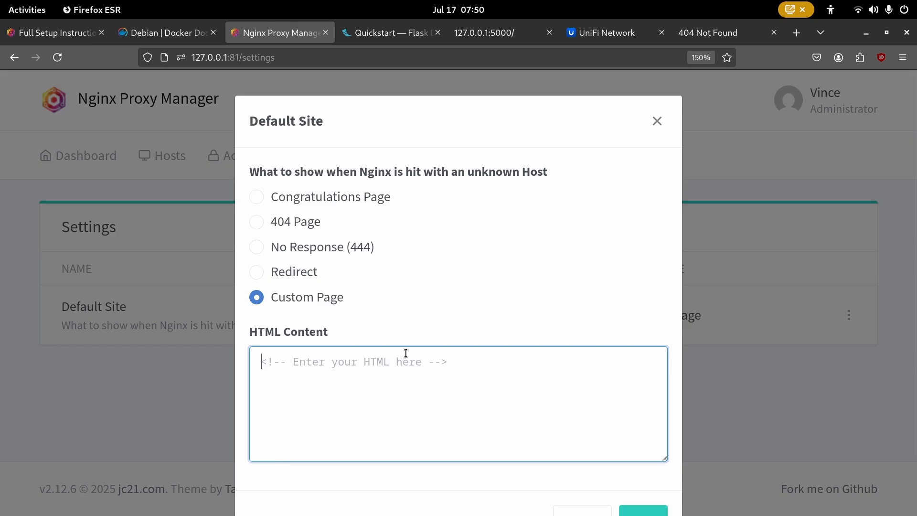
- Enter HTML heading 'This isn't a valid site.' plus an email-contact note and 'Thanks!', then save
type("<h1>")
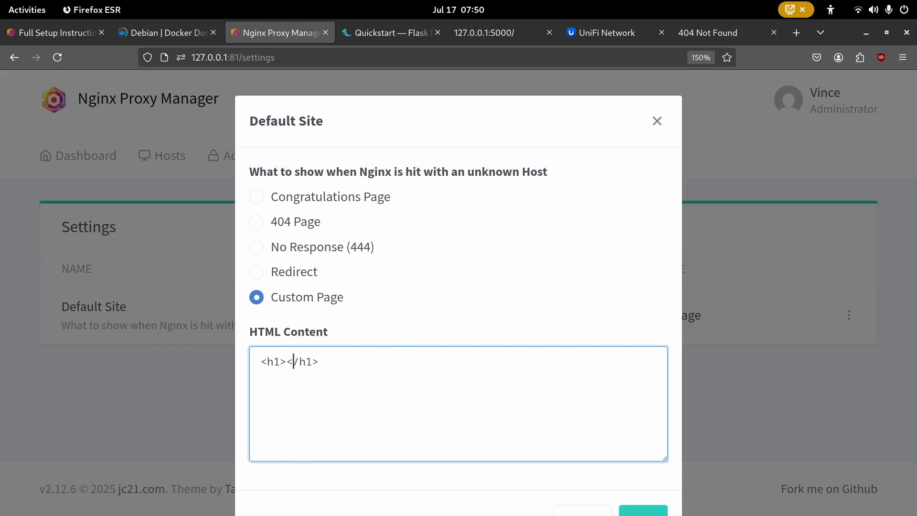
type("This isn't a vaild site.")
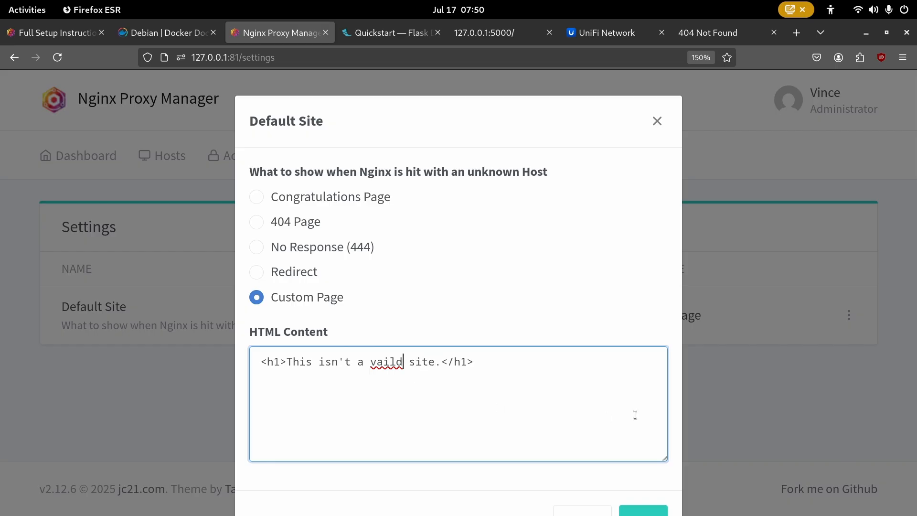
key("BackSpace")
type("i")
key("End")
type("If you think is a erro")
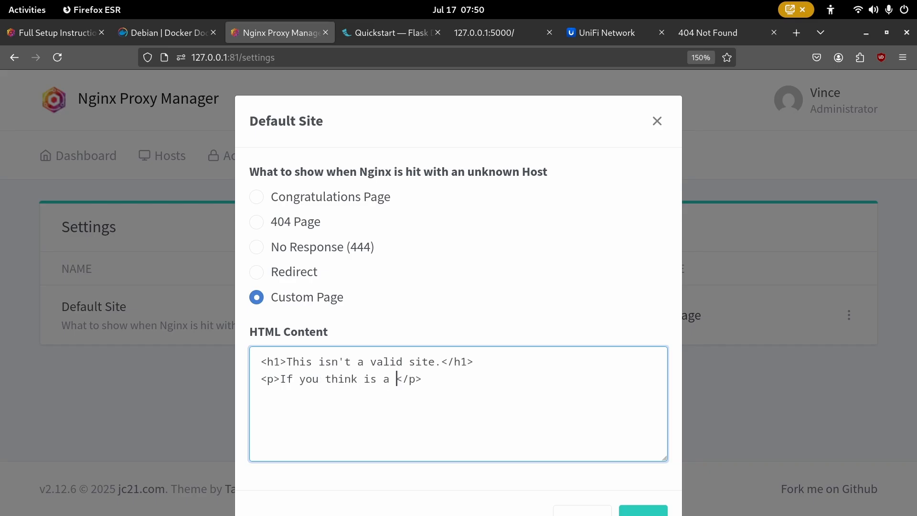
type("r email")
key("BackSpace")
type(", in")
key("BackSpace")
key("BackSpace")
type("Vince please.<br>")
key("Left")
type("br")
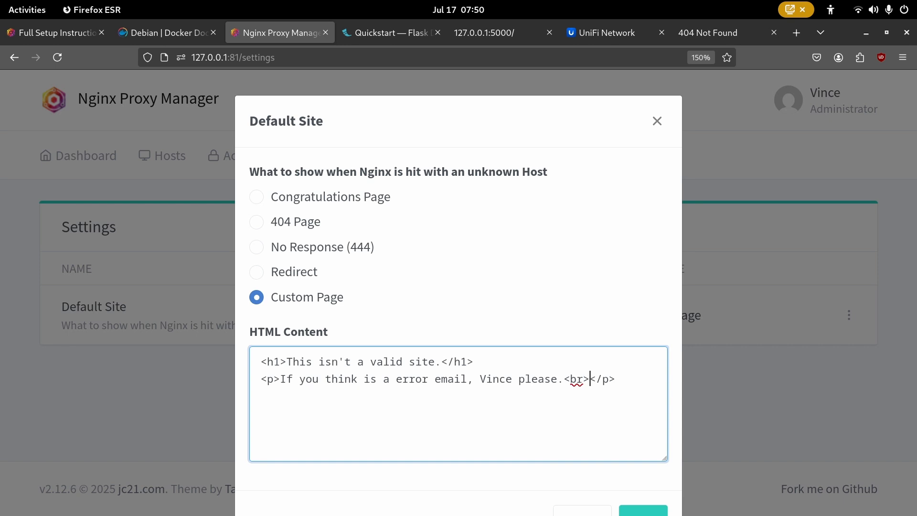
key("Right")
type("Thanks!")
left_click(644, 510)
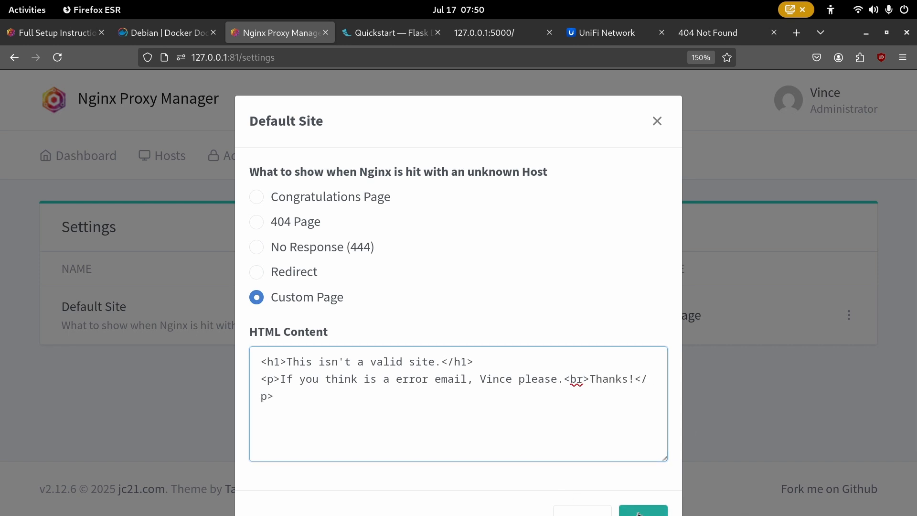
- Reload the 127.0.0.1 tab to load the new custom default page
left_click(681, 37)
right_click(681, 37)
left_click(709, 71)
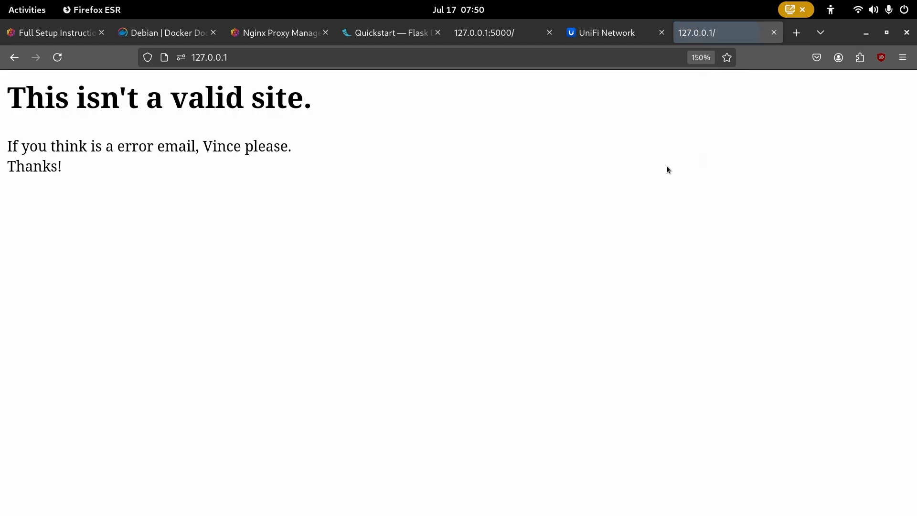
- Highlight the custom page's heading and paragraph text to review the message
left_click_drag(254, 197, 5, 93)
left_click(260, 188)
left_click_drag(260, 188, 6, 93)
left_click(169, 186)
left_click_drag(170, 183, 3, 93)
left_click(161, 173)
left_click_drag(177, 157, 3, 146)
left_click(140, 156)
left_click_drag(154, 145, 2, 146)
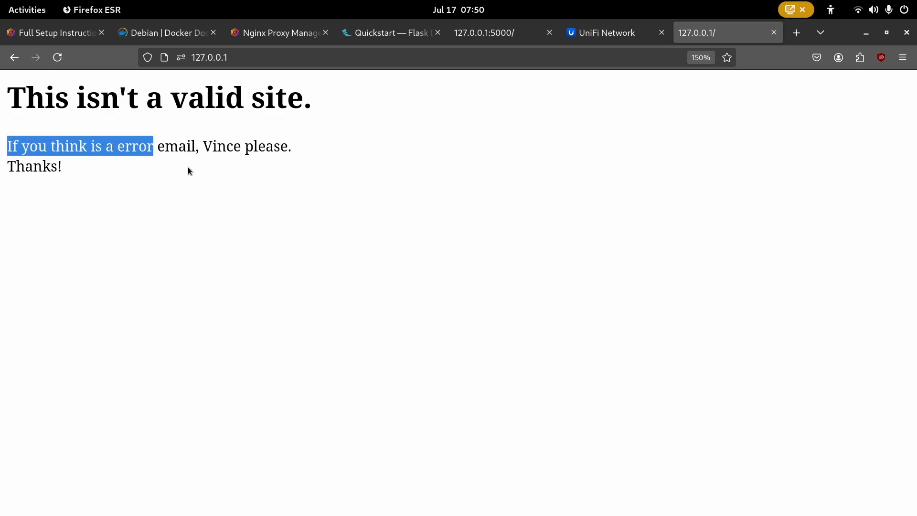
left_click(188, 167)
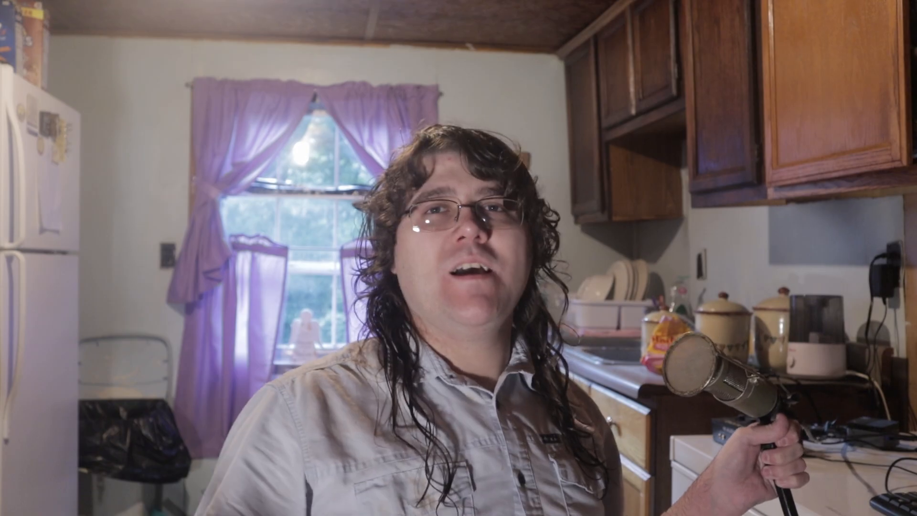